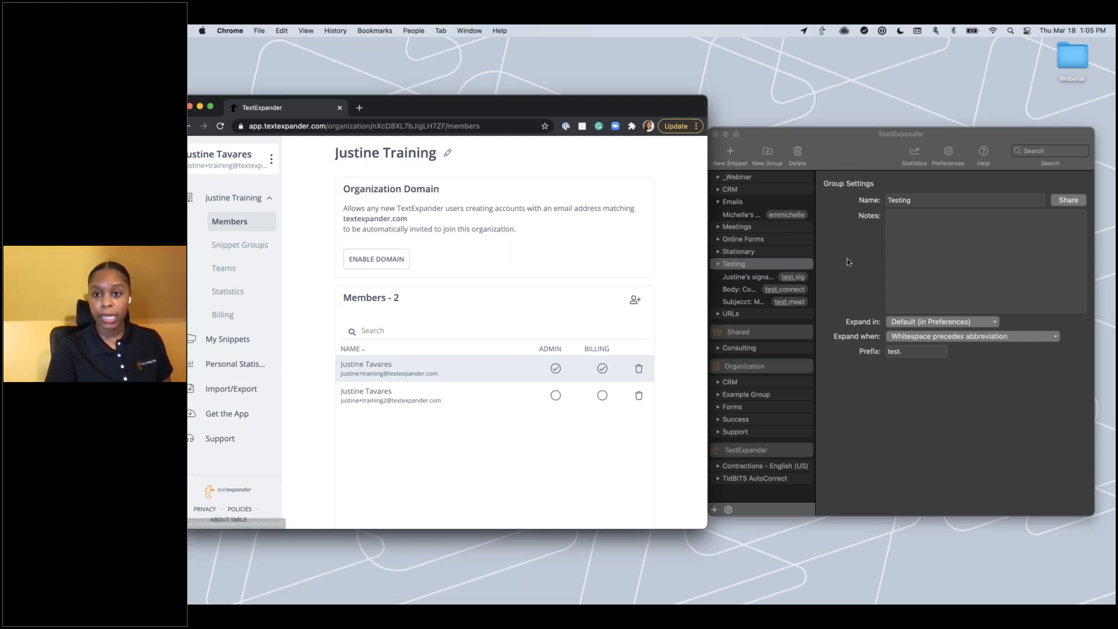
Bring the TextExpander desktop app in front of the Chrome window.
click(855, 278)
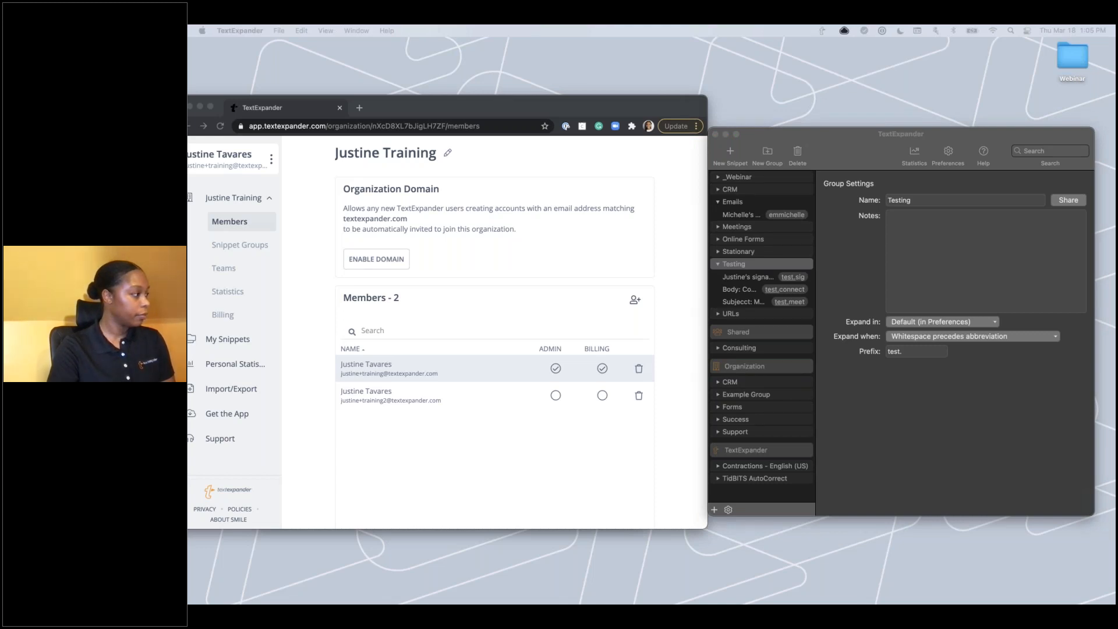
Minimize Chrome, move TextExpander beside the blank Mail message, and focus its To field.
click(201, 109)
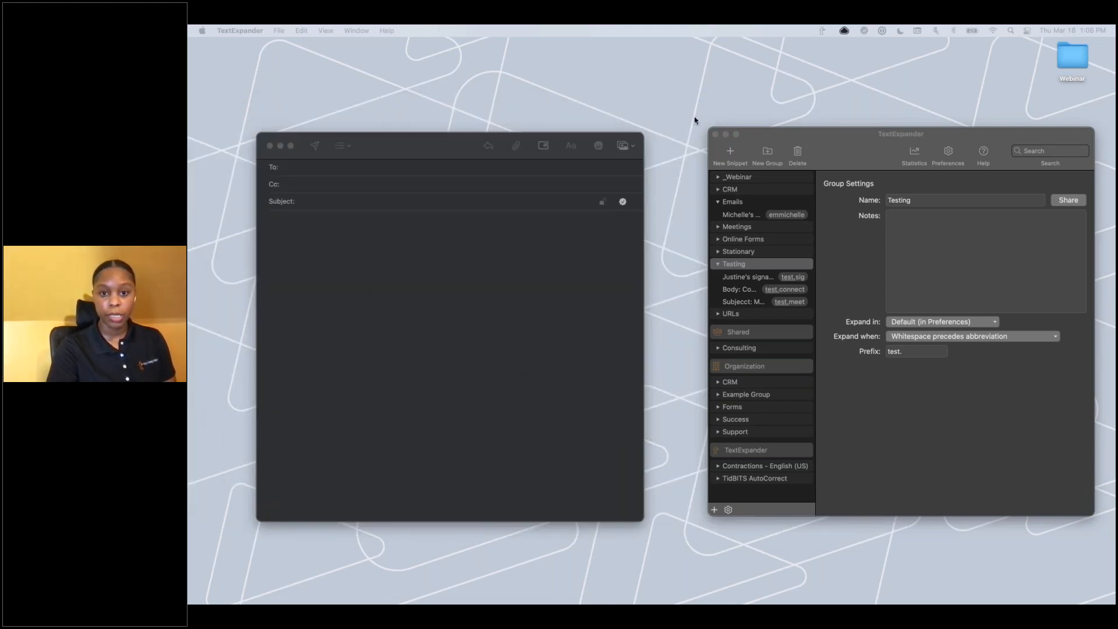
drag(798, 136, 751, 141)
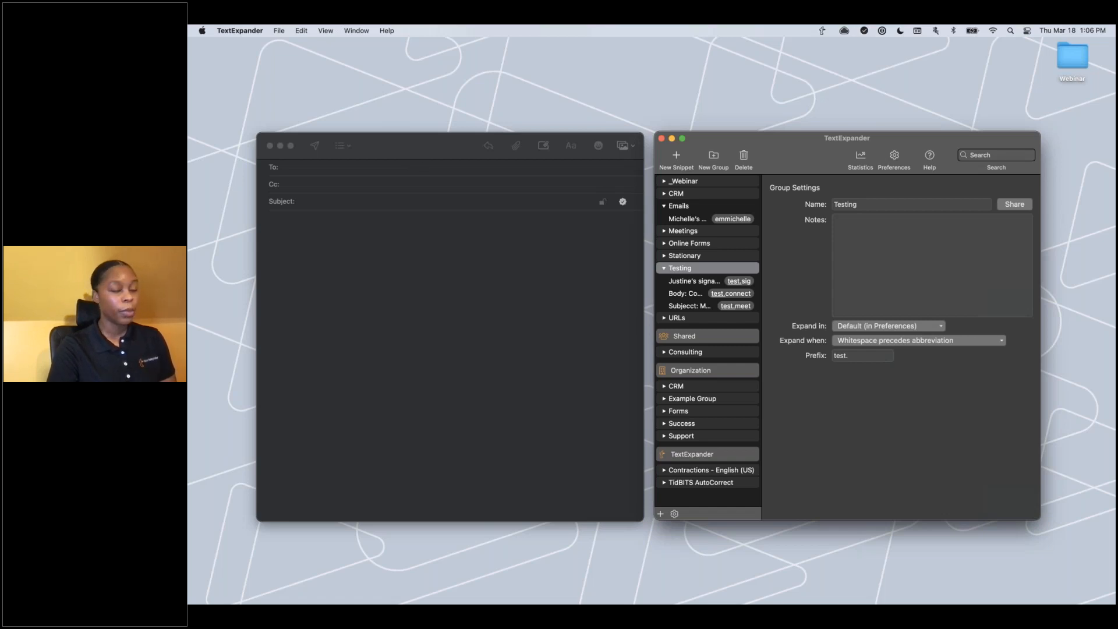
click(368, 169)
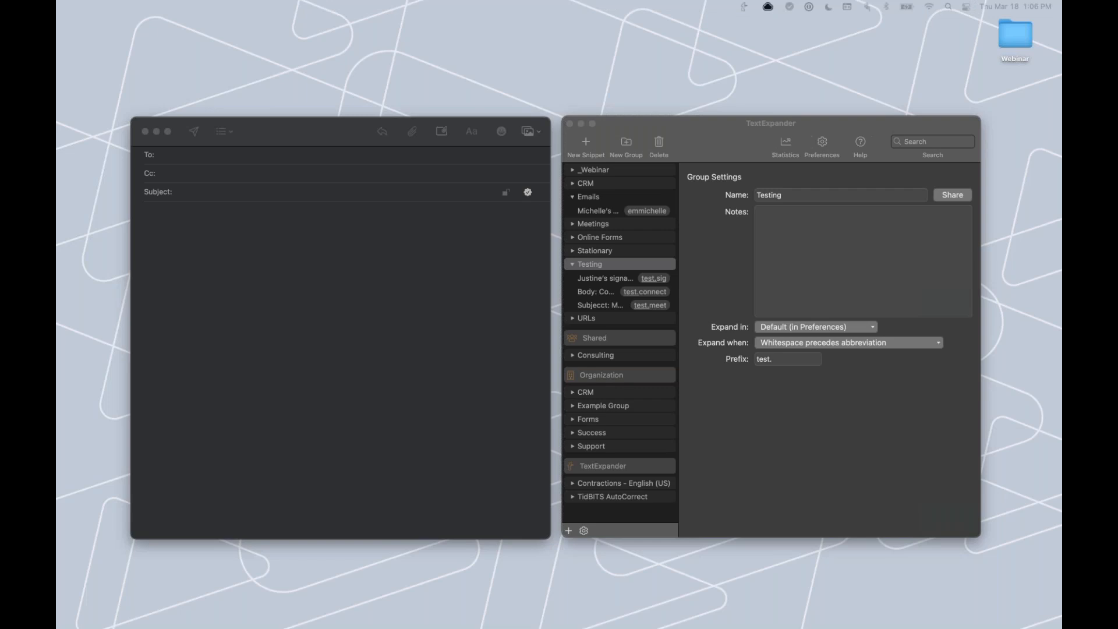
click(232, 158)
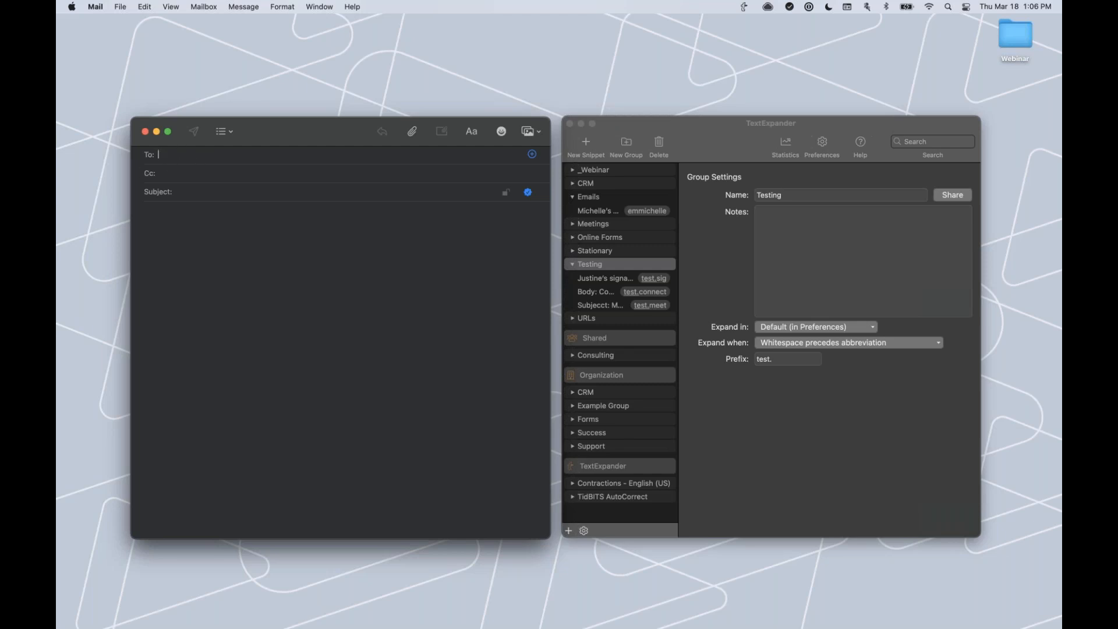
Address the message by expanding the contact's e-mail abbreviation, then move to Subject.
text(emmichel)
text(le)
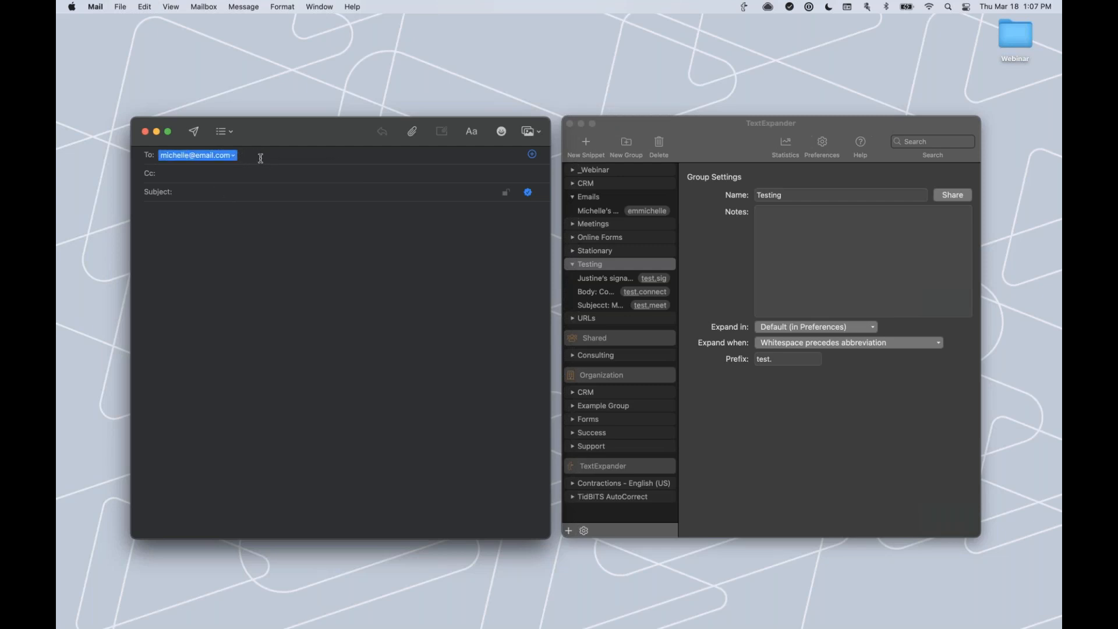
key(BackSpace)
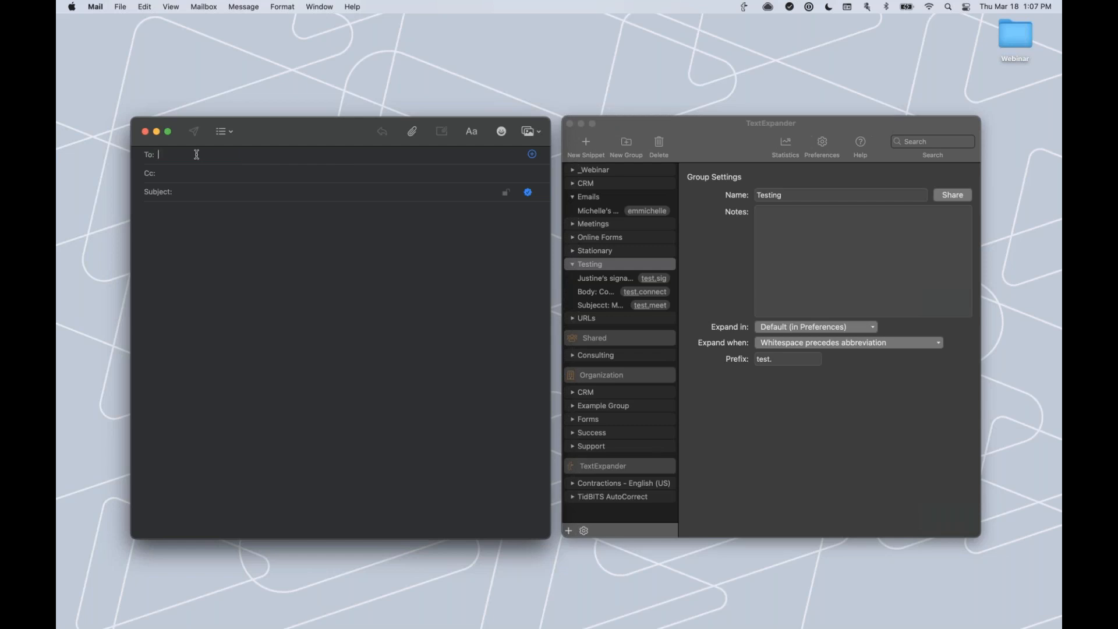
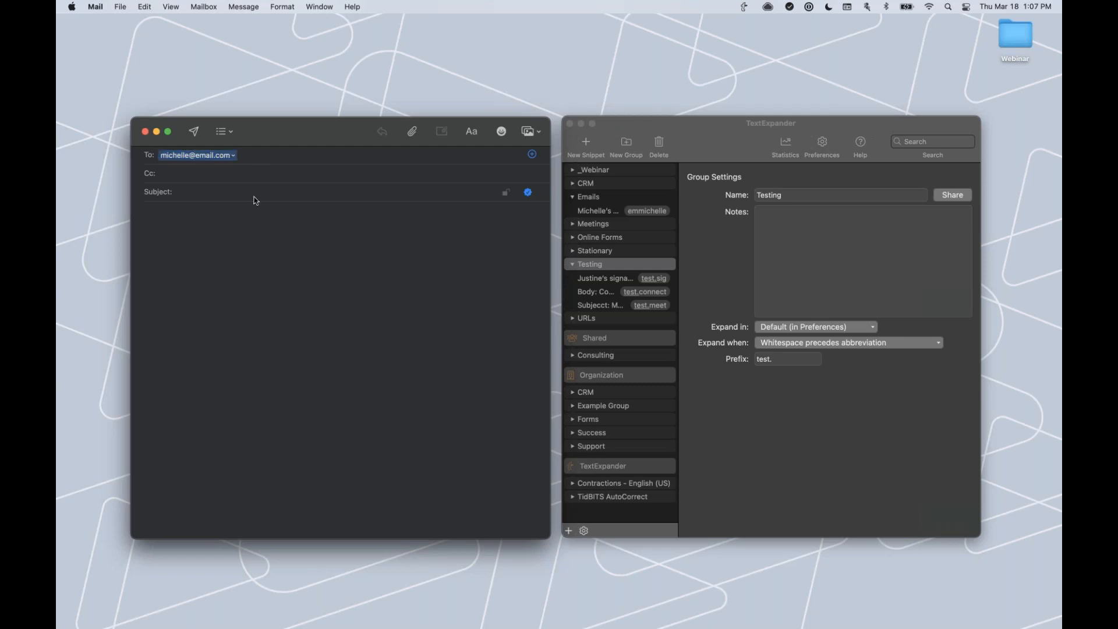
key(Tab)
key(Tab)
Expand test.connect in Subject, enter the recipient's first name in the fill-in, and confirm.
text(test.connect)
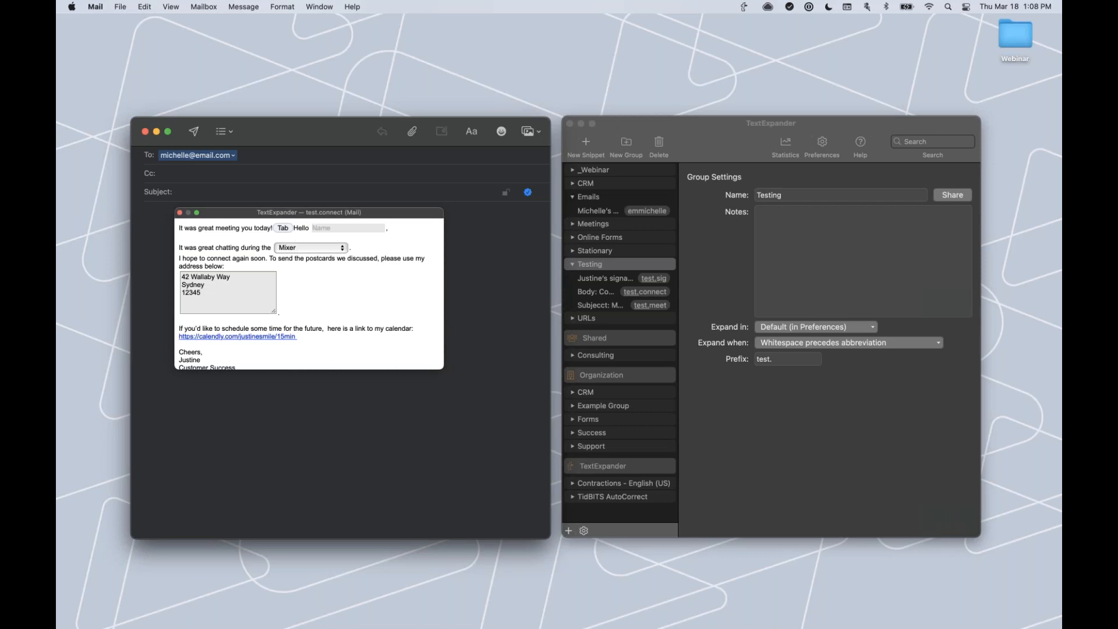
drag(431, 364, 440, 366)
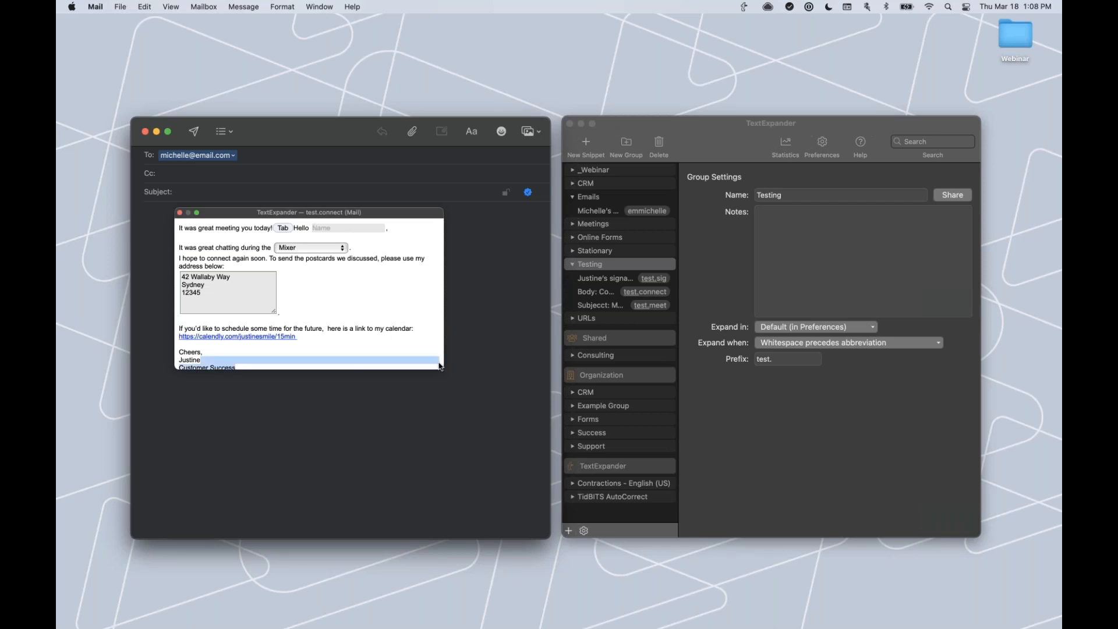
click(360, 231)
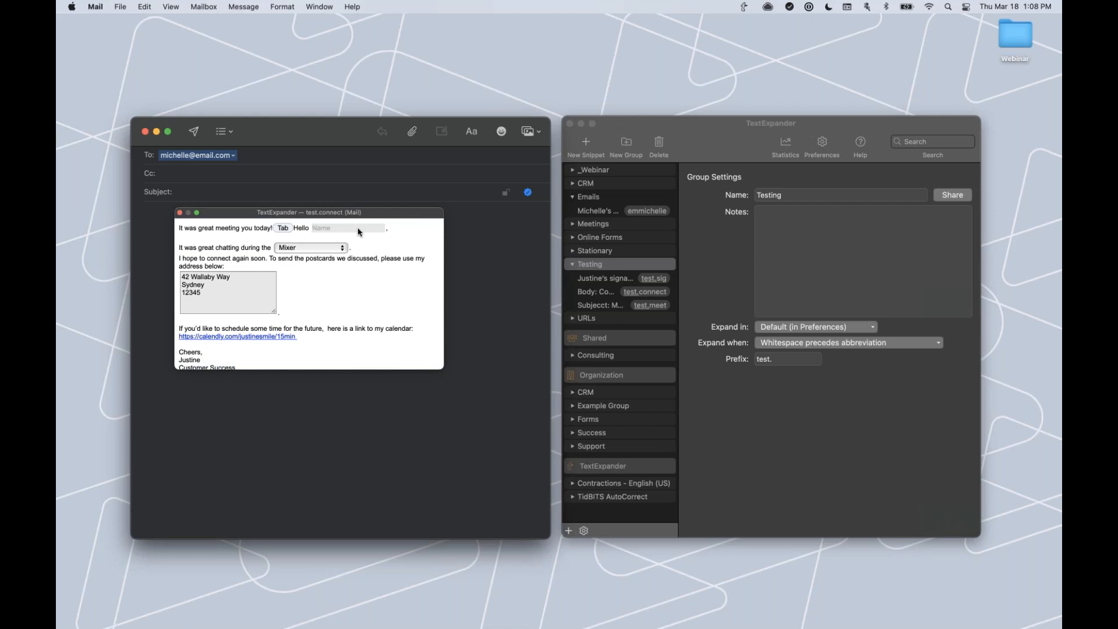
text(J)
key(BackSpace)
text(Michelle)
scroll(362, 297, down, 2)
scroll(361, 296, down, 3)
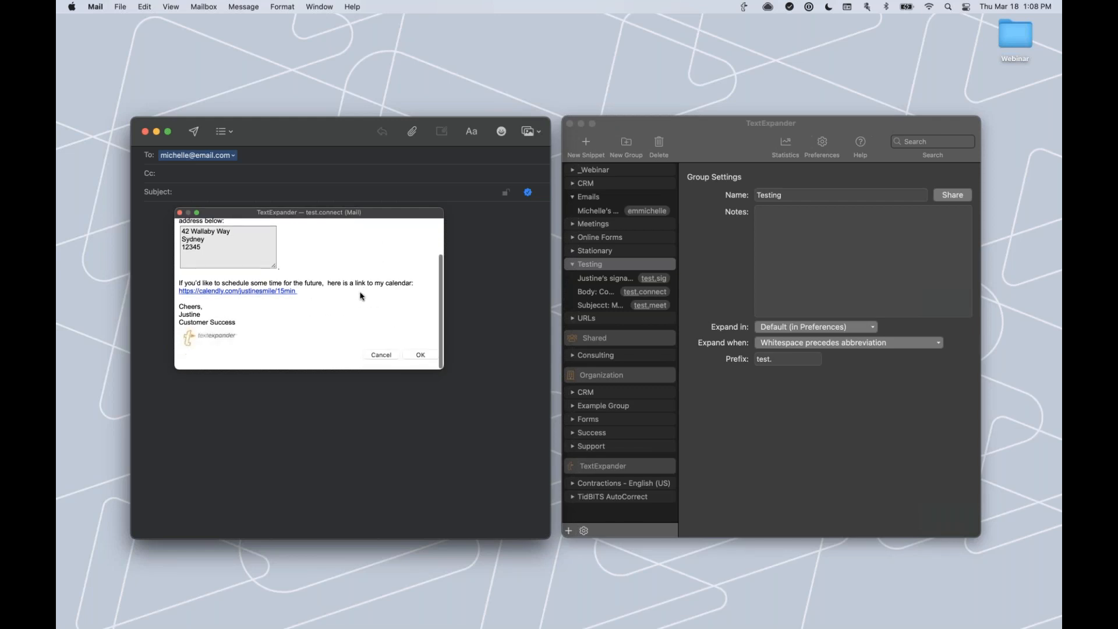
click(419, 358)
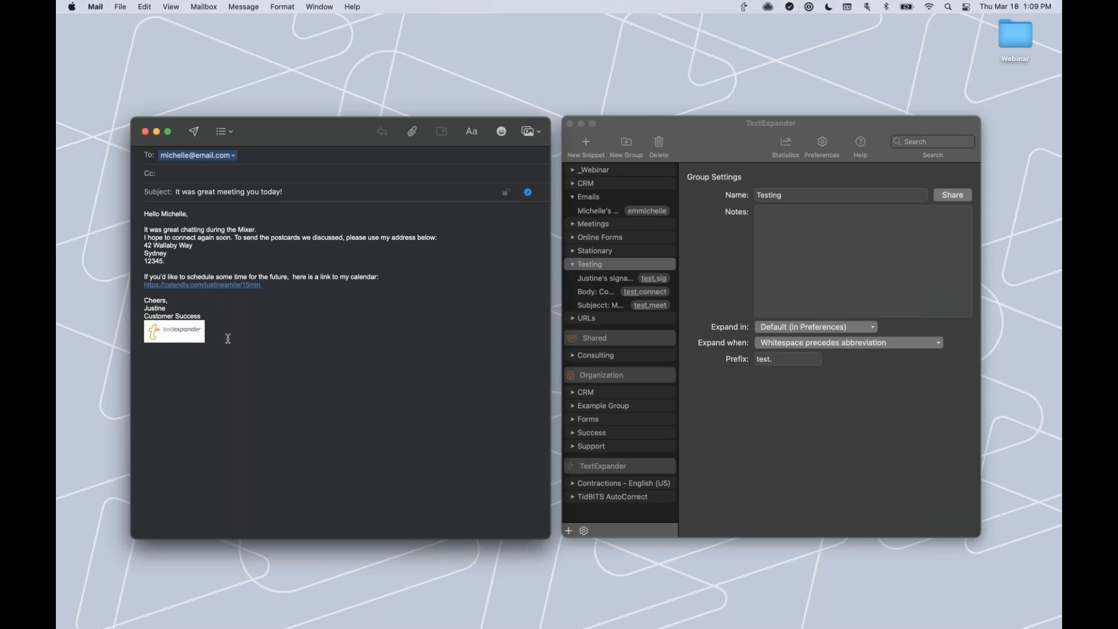
Delete the expanded body and subject text, leaving only the recipient, then switch to TextExpander.
drag(238, 337, 146, 213)
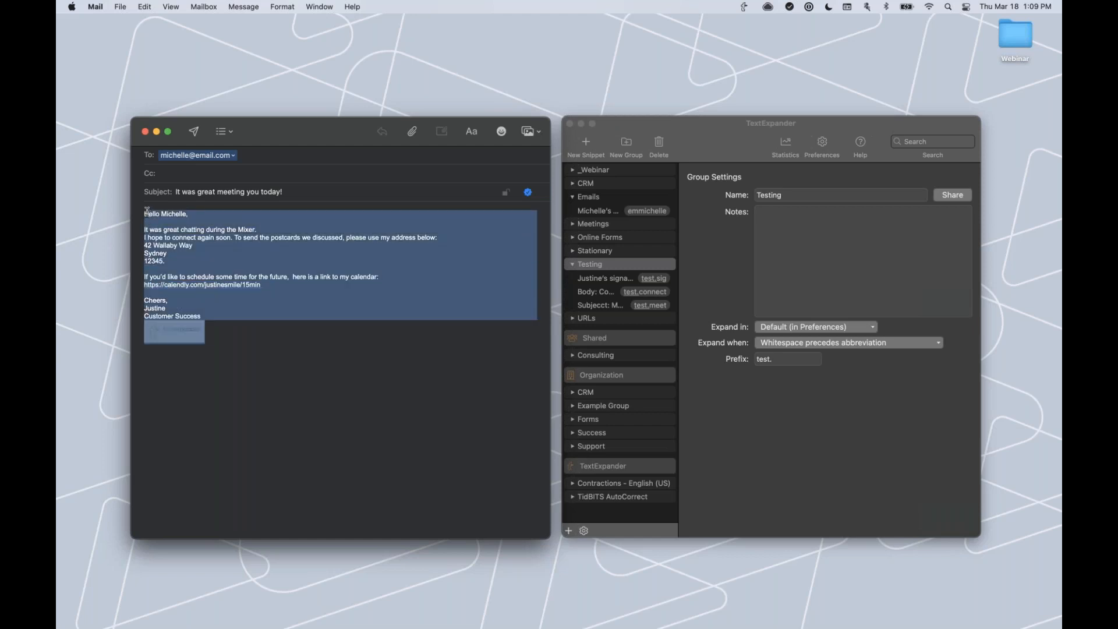
key(BackSpace)
triple_click(271, 192)
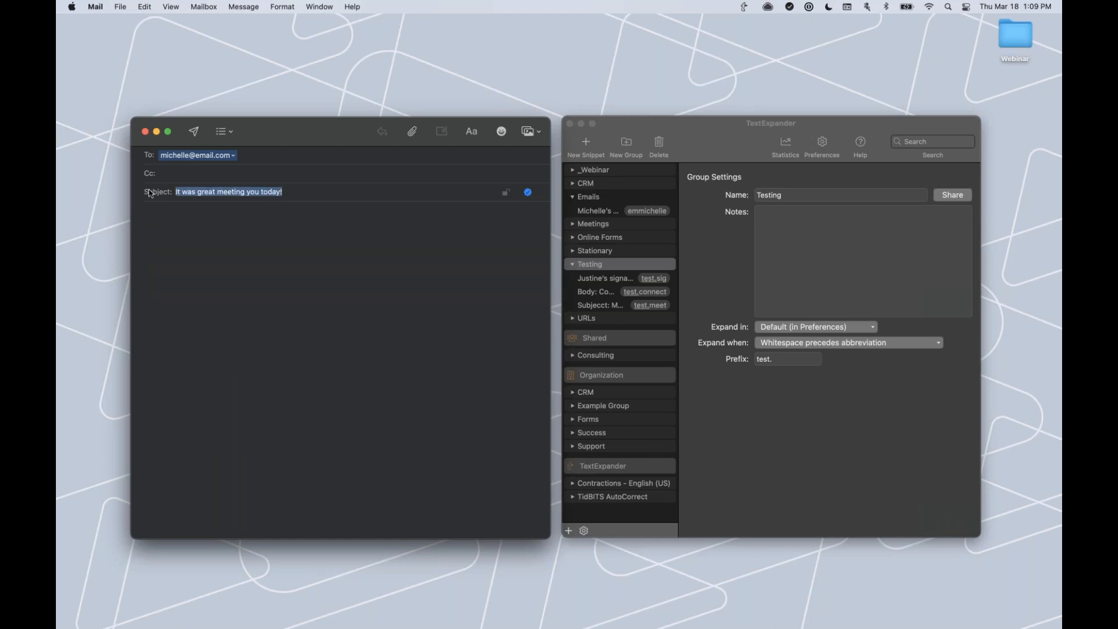
key(BackSpace)
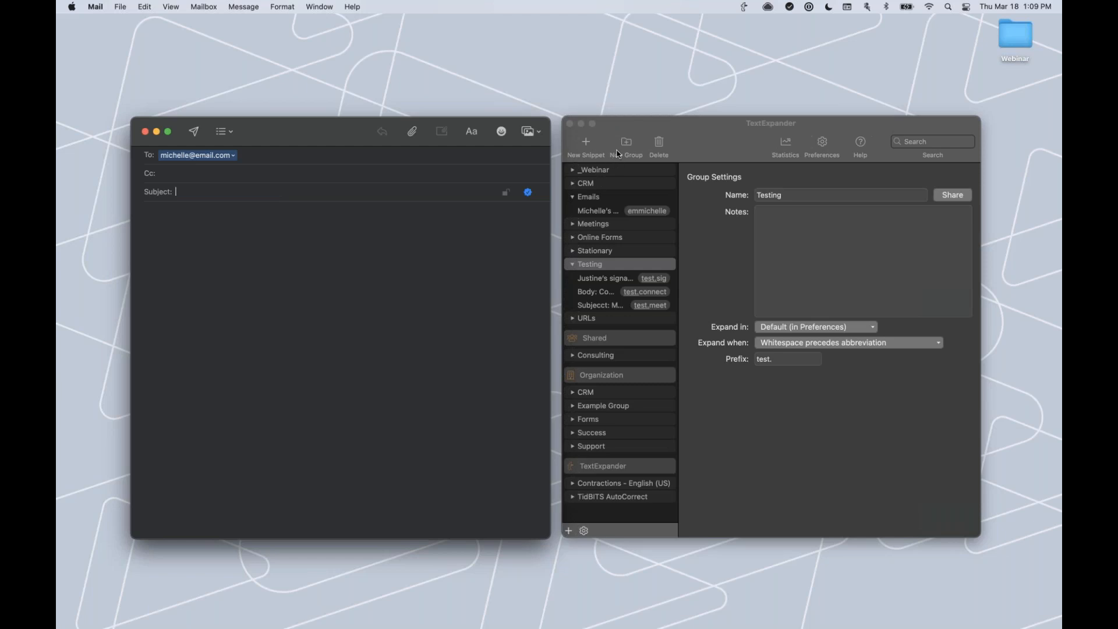
click(611, 123)
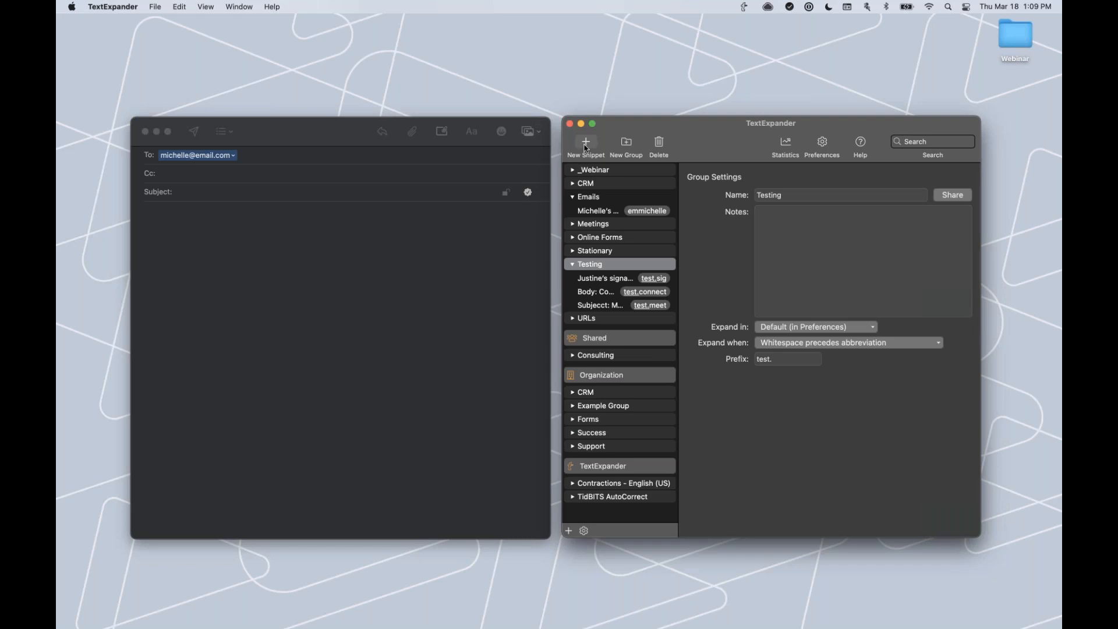
Add a new snippet to the _Webinar group and show its content-type options.
click(606, 171)
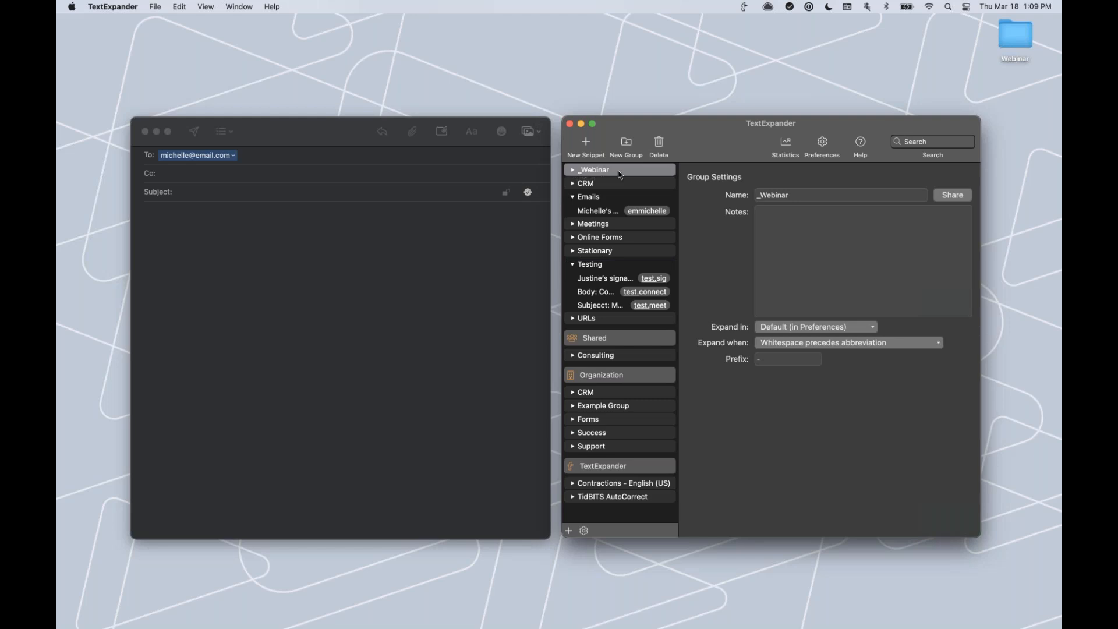
click(587, 146)
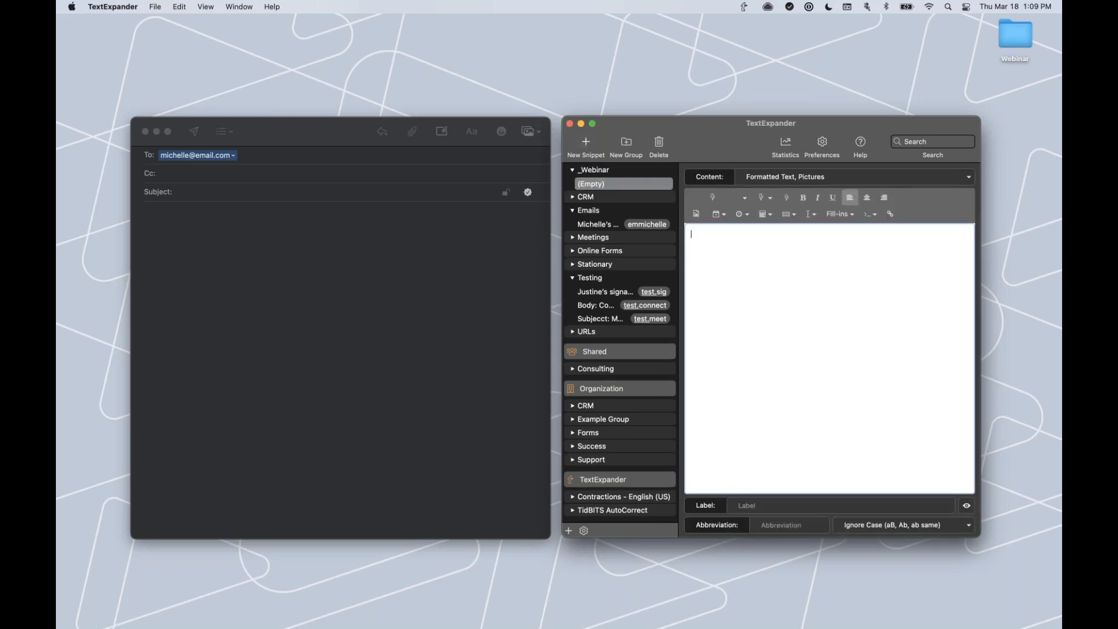
click(962, 180)
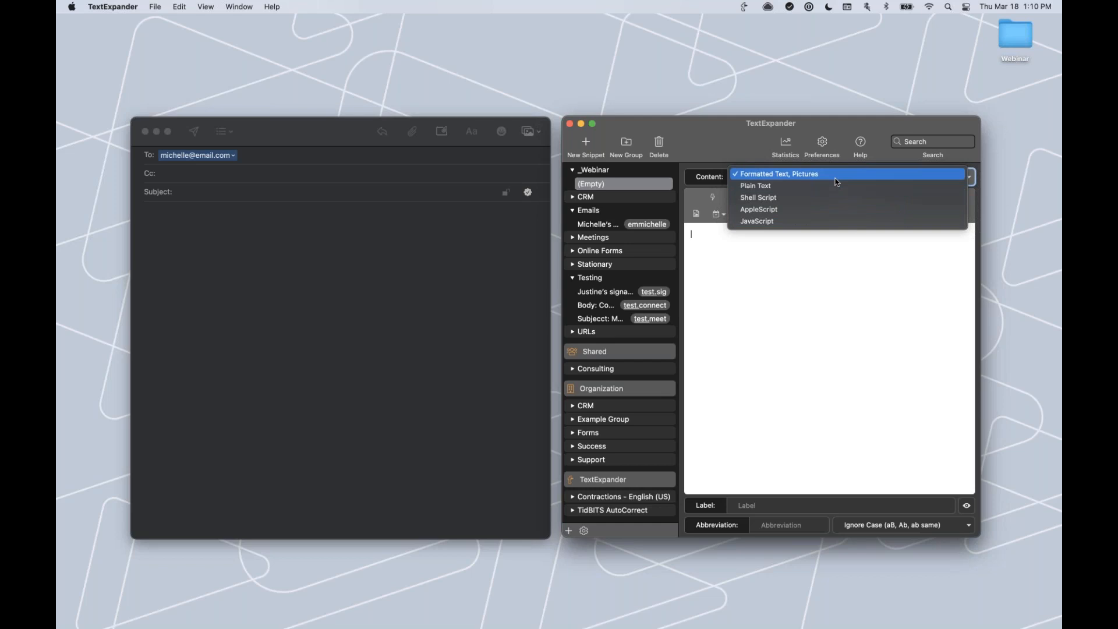
Keep Formatted Text, Pictures as content type and visit the content, label and abbreviation fields.
click(802, 174)
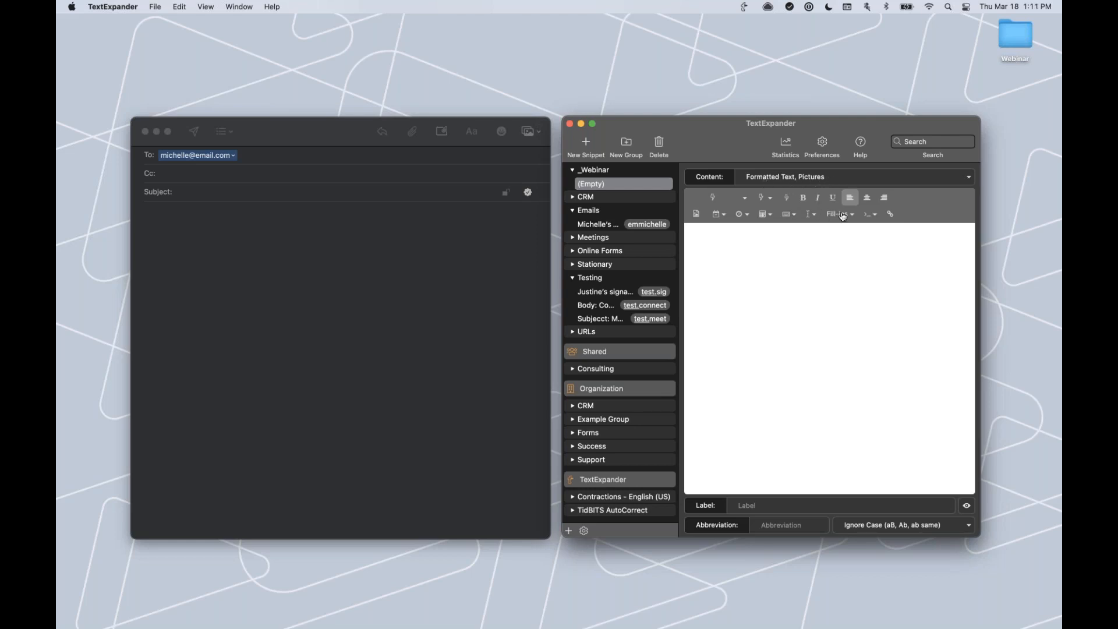
click(794, 244)
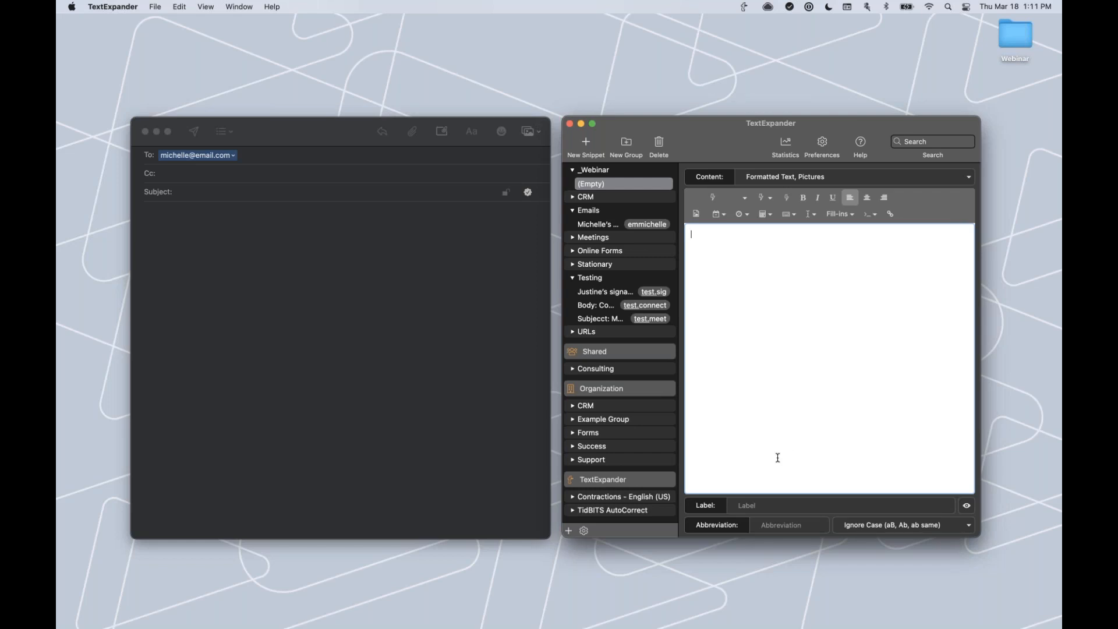
click(744, 505)
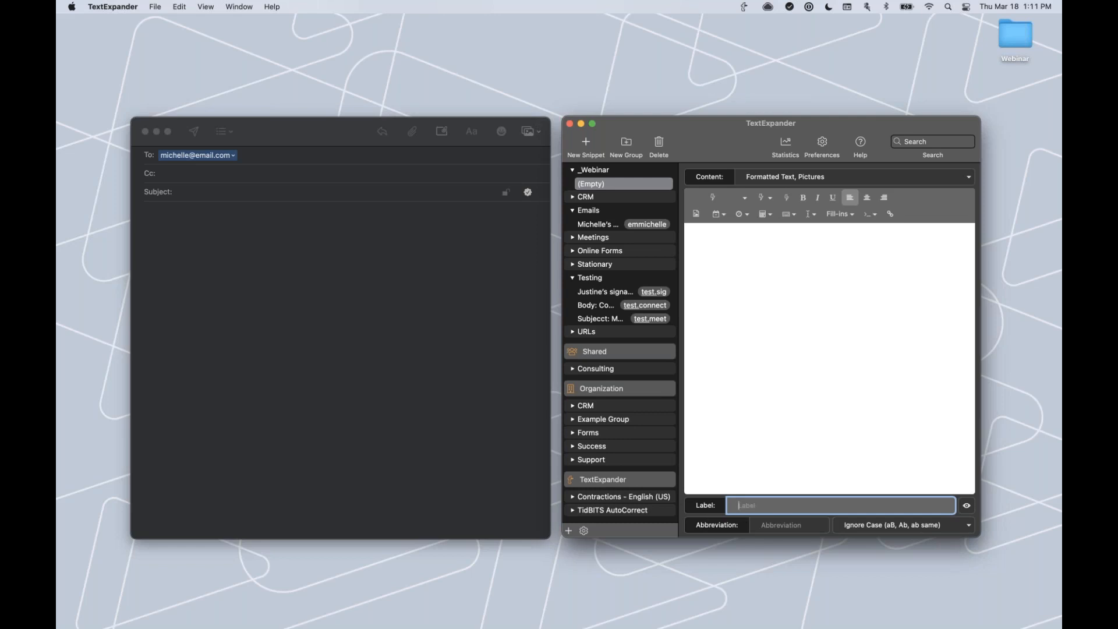
click(776, 528)
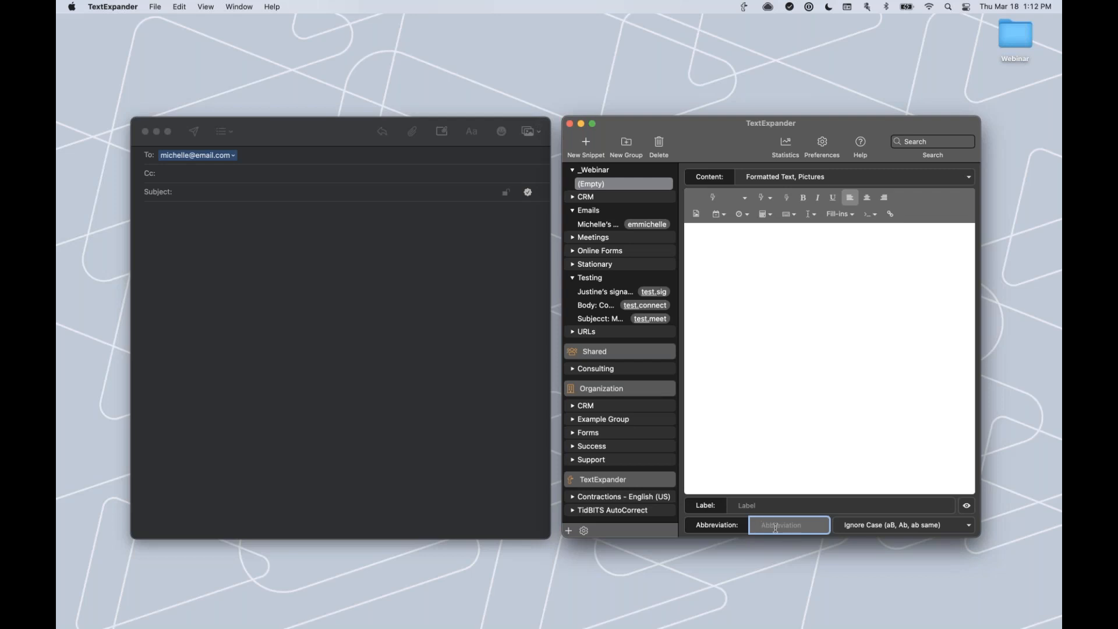
Switch between the Mail subject line and the new snippet, returning to its content area.
click(950, 506)
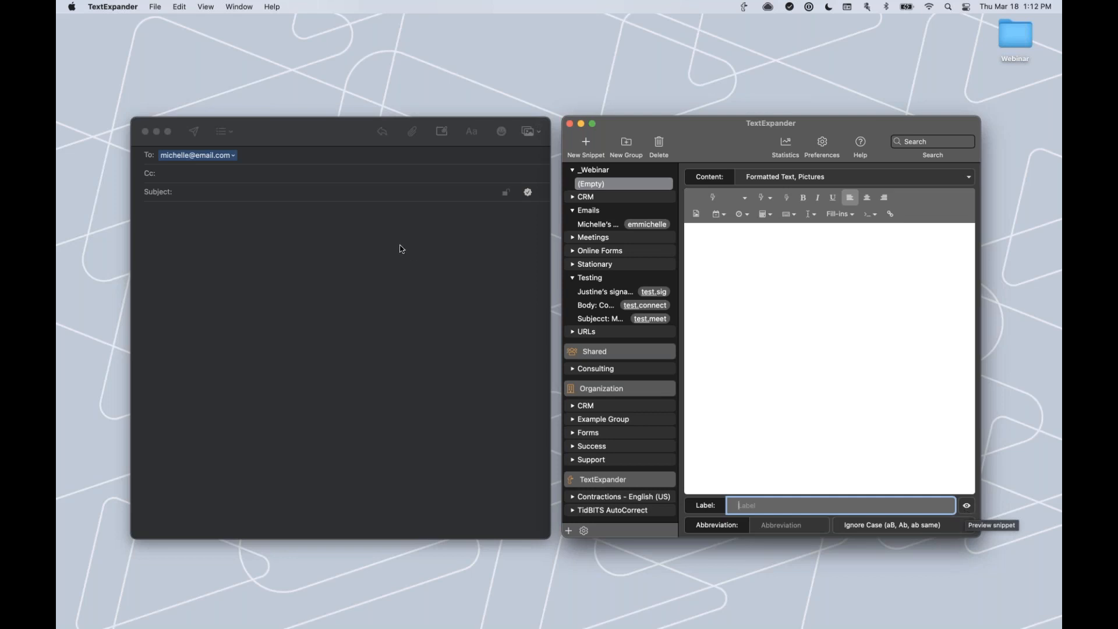
click(749, 266)
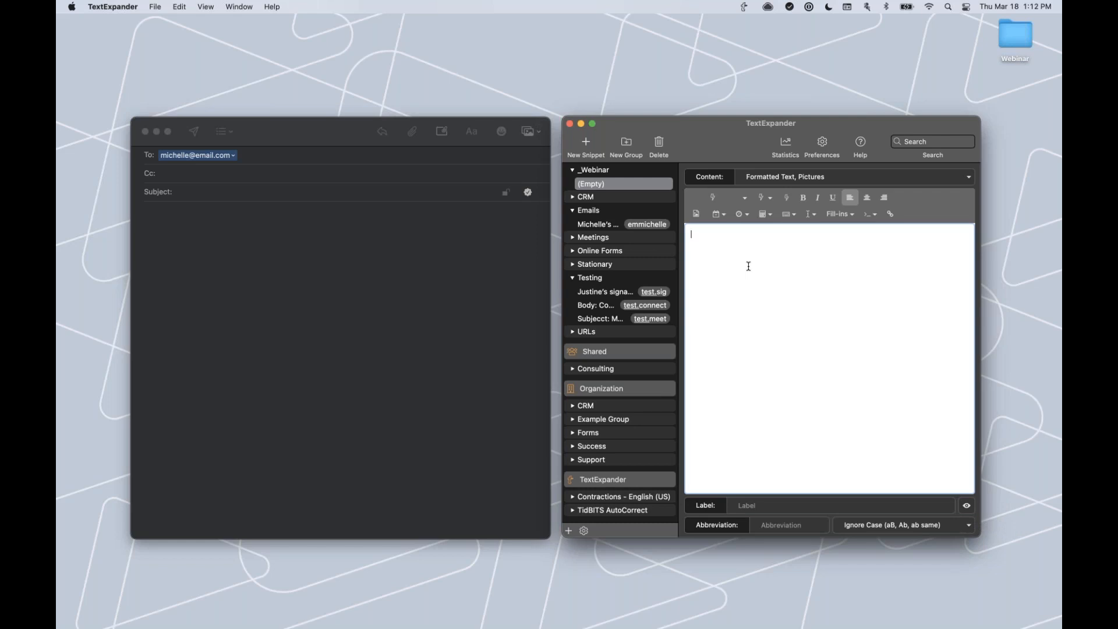
click(402, 194)
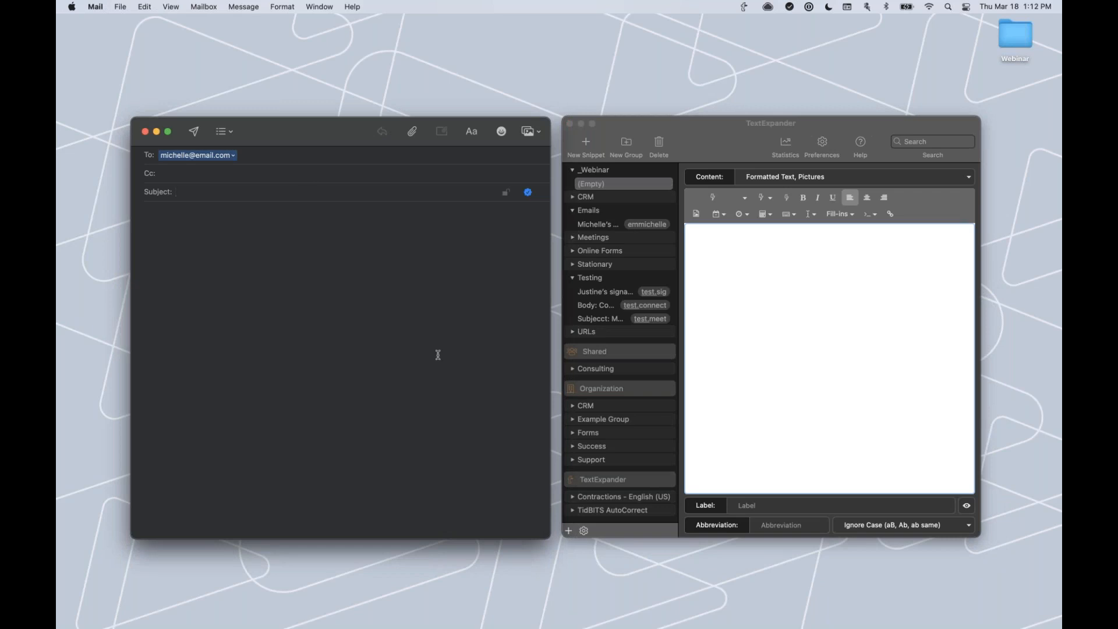
click(707, 246)
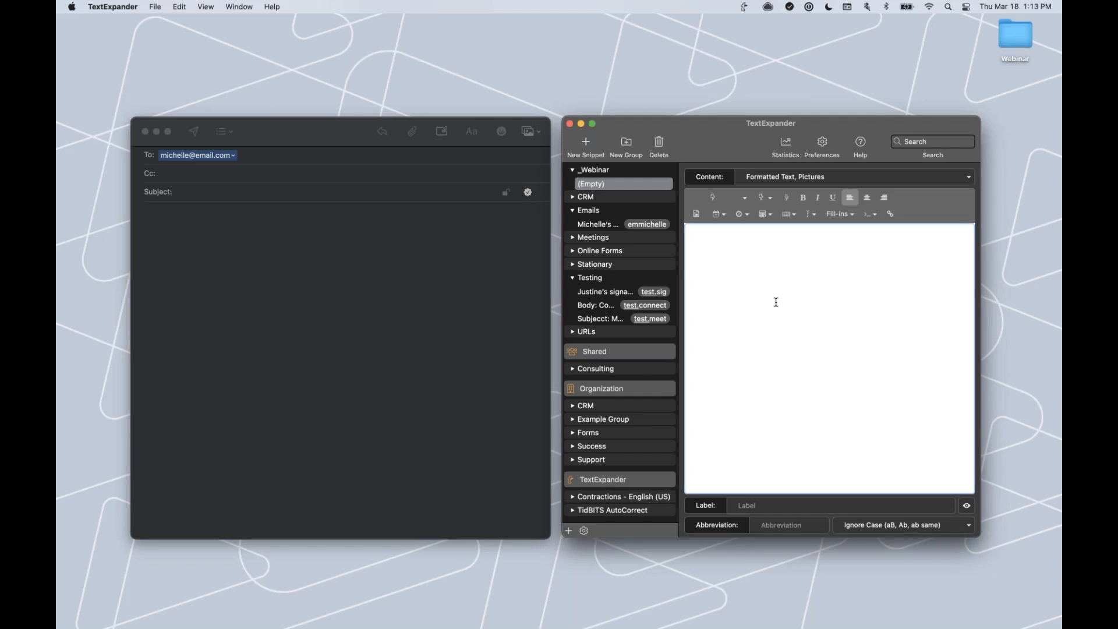
Type the test word Hello into the snippet content, then select and delete it.
text(He)
key(BackSpace)
text(ello)
key(super+a)
key(BackSpace)
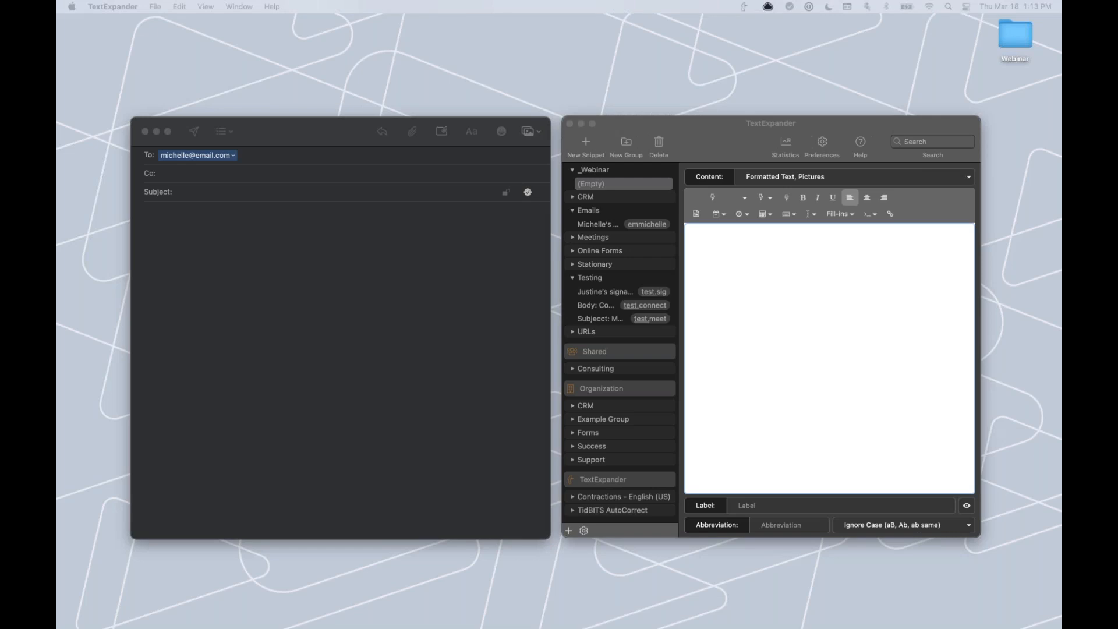
Paste 'It was great virtually meeting you today!' as content and label it Meet and greet.
click(726, 242)
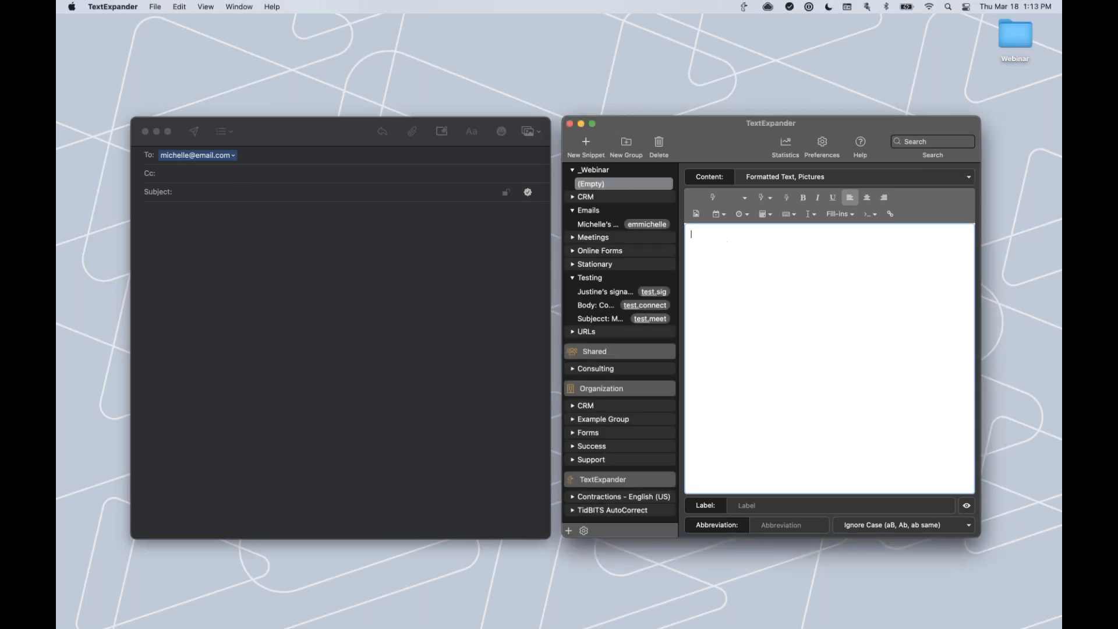
text(It was great virtually meeting you today!)
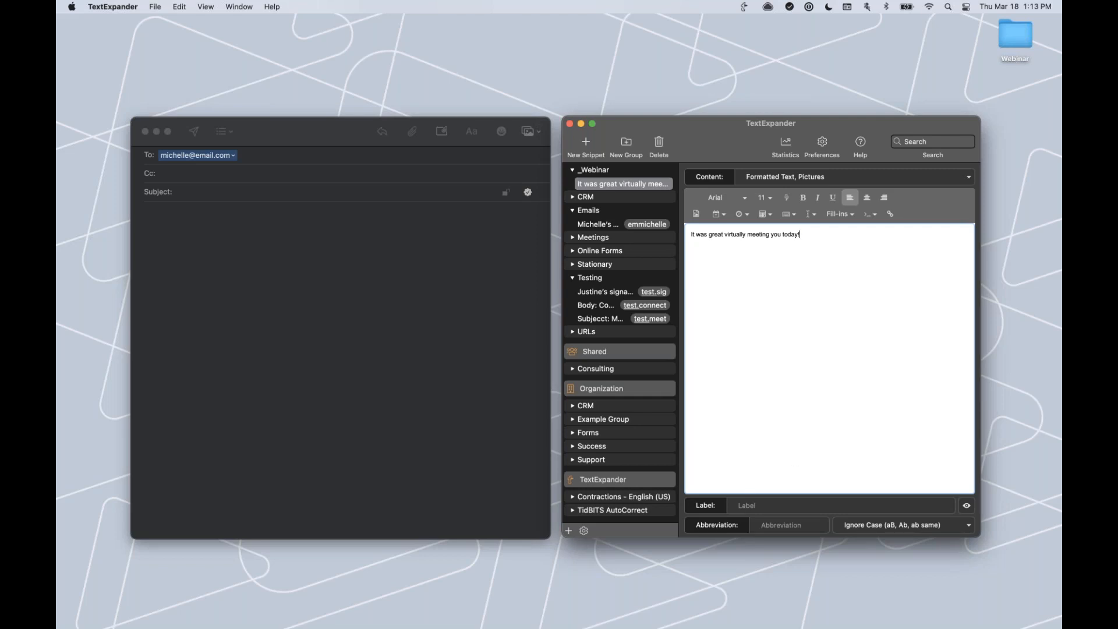
click(740, 506)
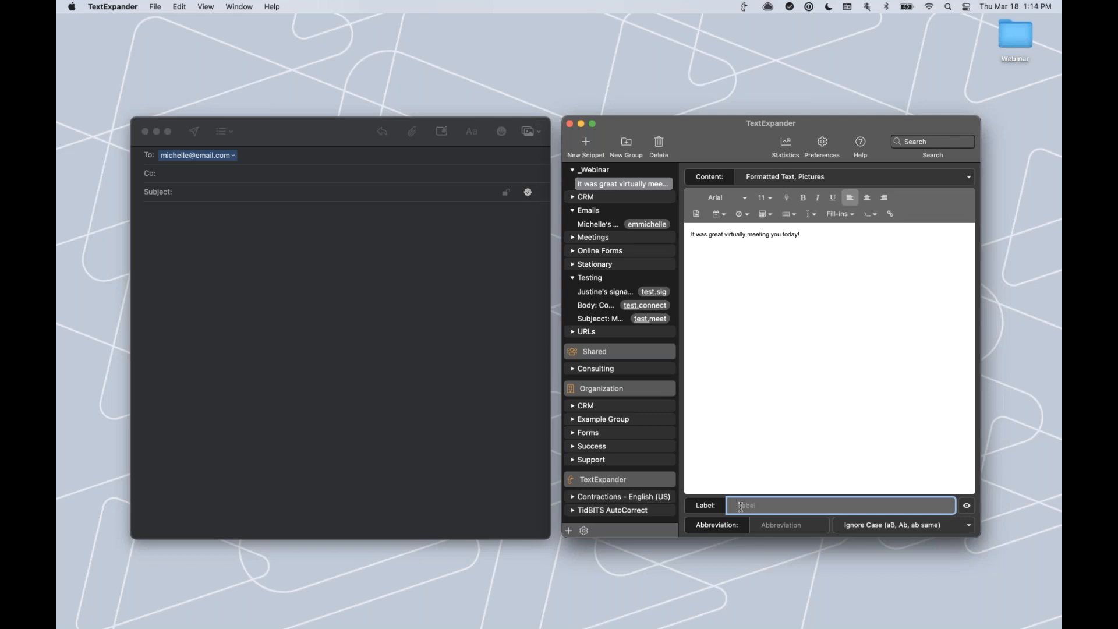
text(Meet and greet)
Set the abbreviation to conmeet after reviewing the conflicting con abbreviations.
click(777, 527)
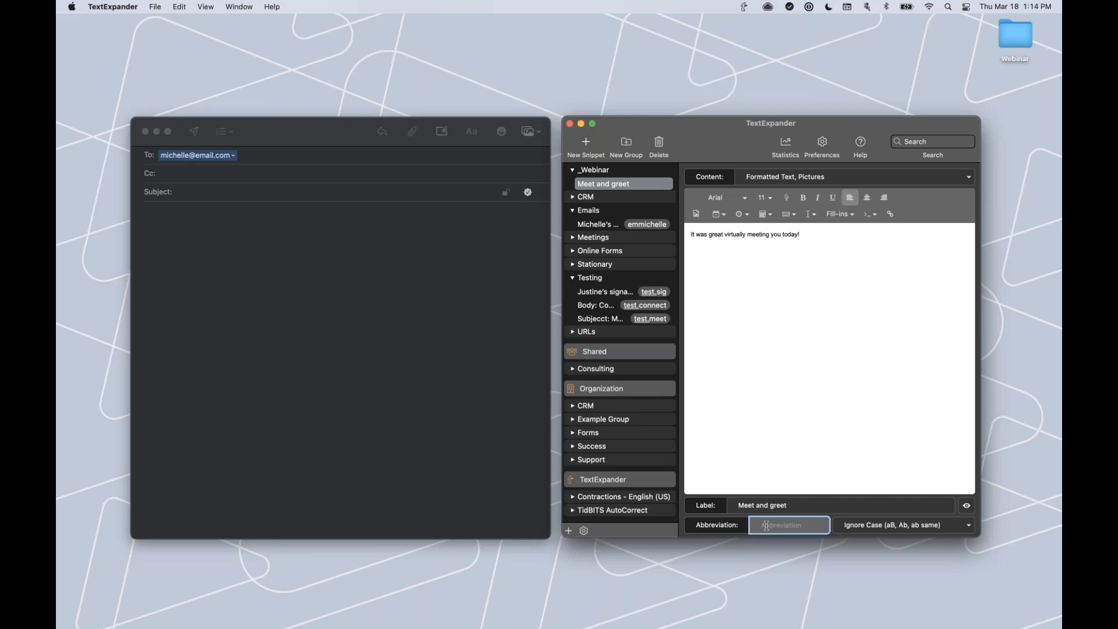
text(con)
click(823, 527)
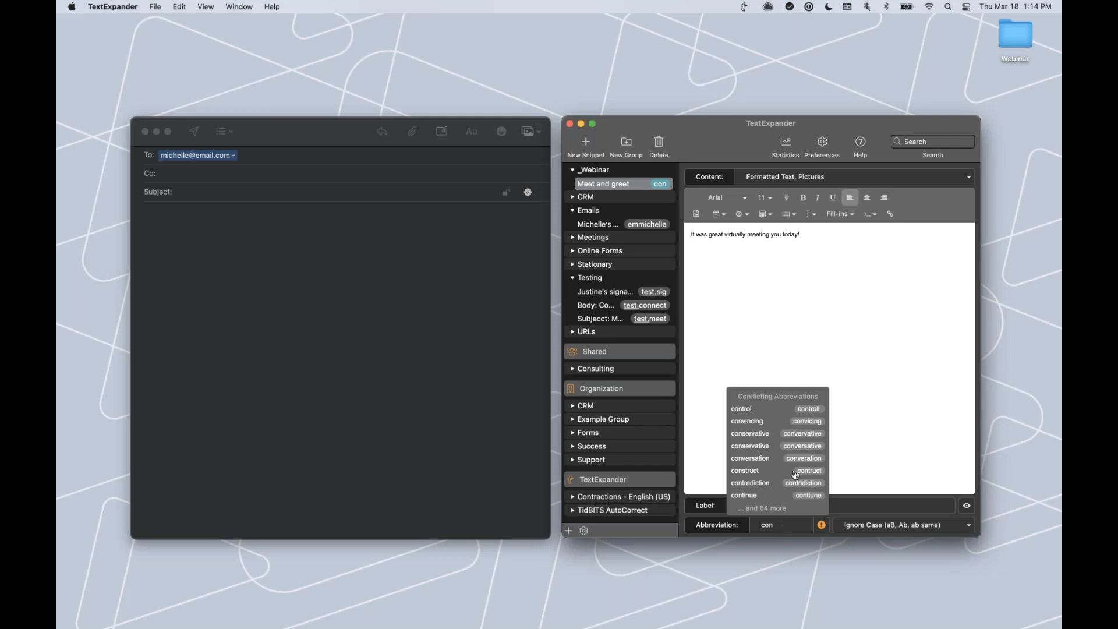
click(788, 526)
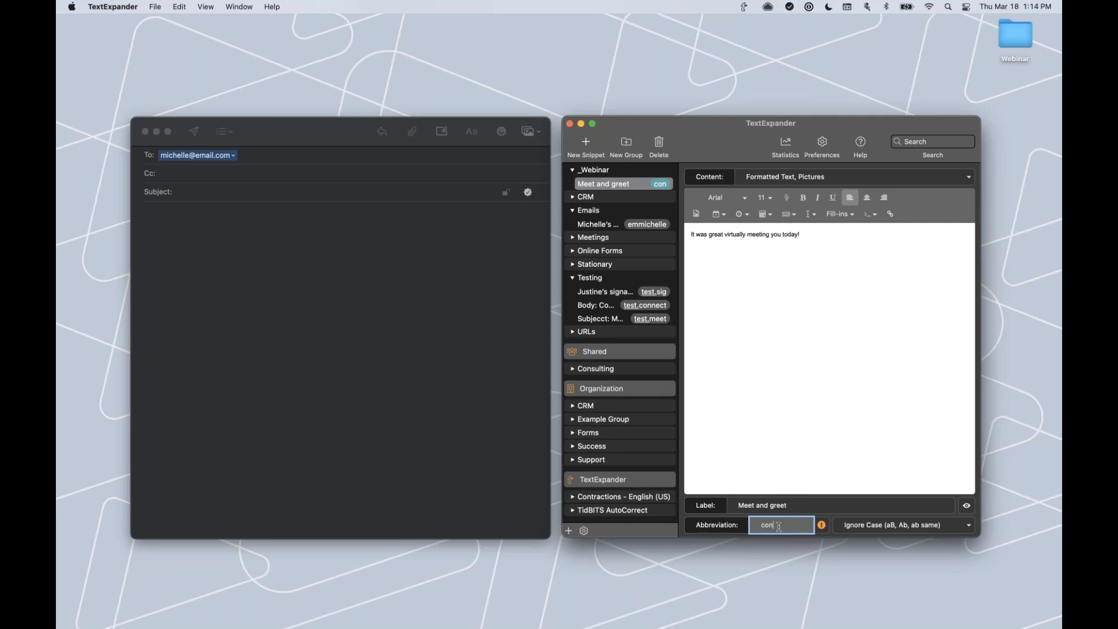
text(meet)
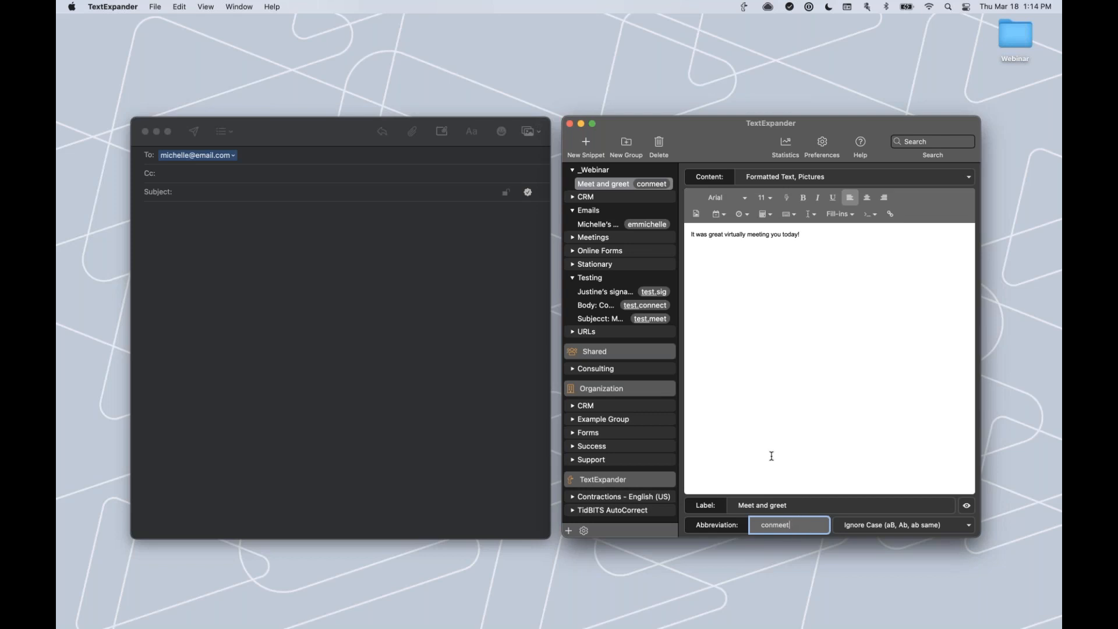
click(327, 191)
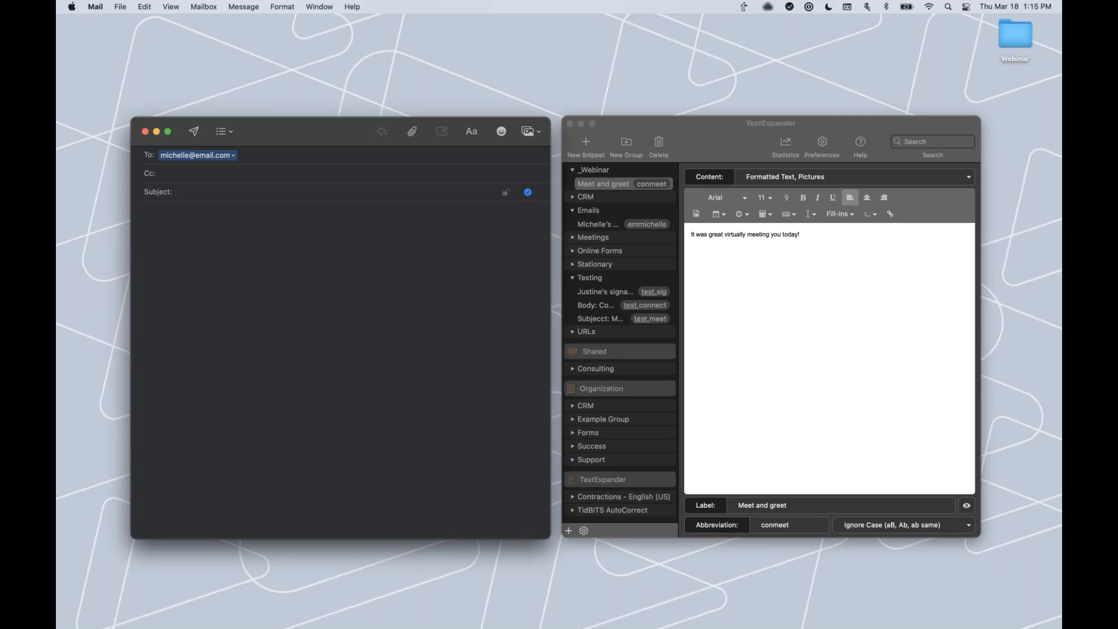
Type conmeet in the Mail subject to confirm it expands, then clear the subject.
text(conmee)
text(t)
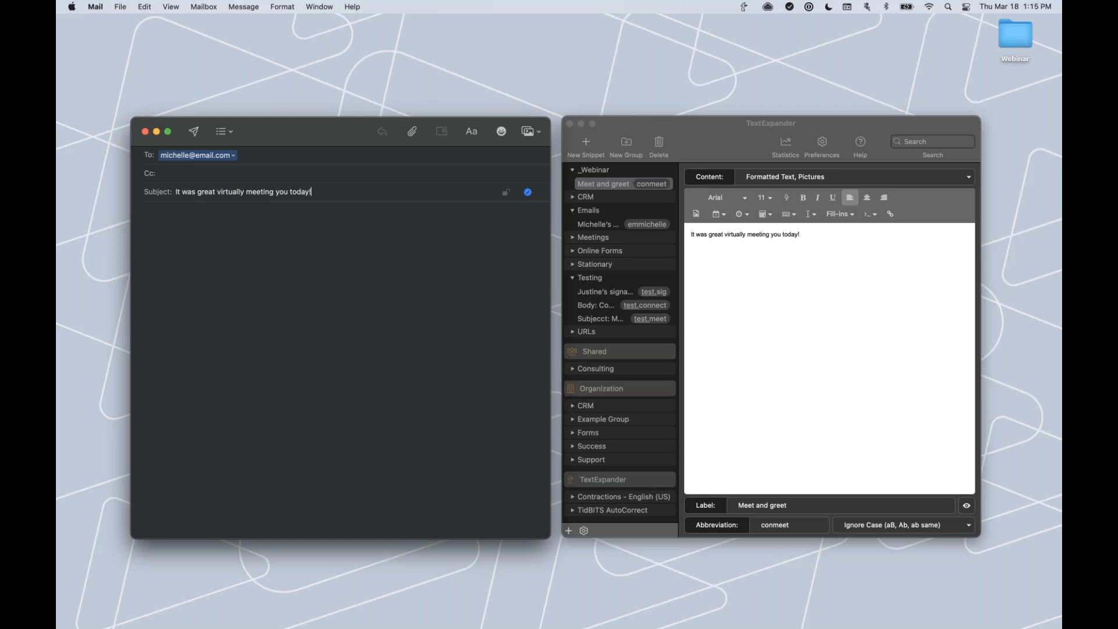
triple_click(175, 186)
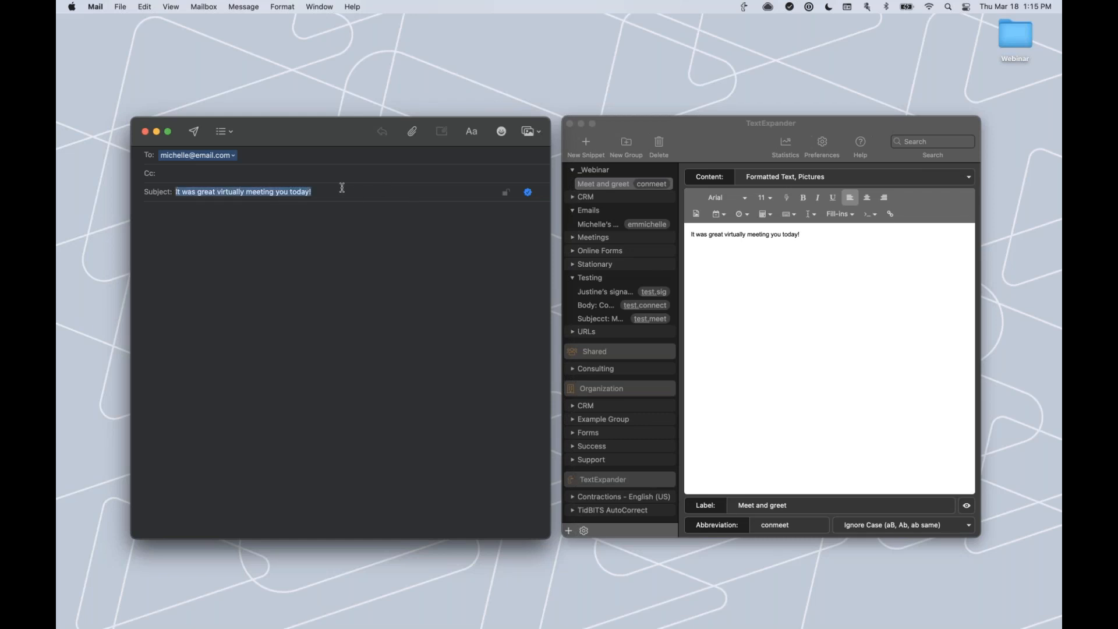
key(BackSpace)
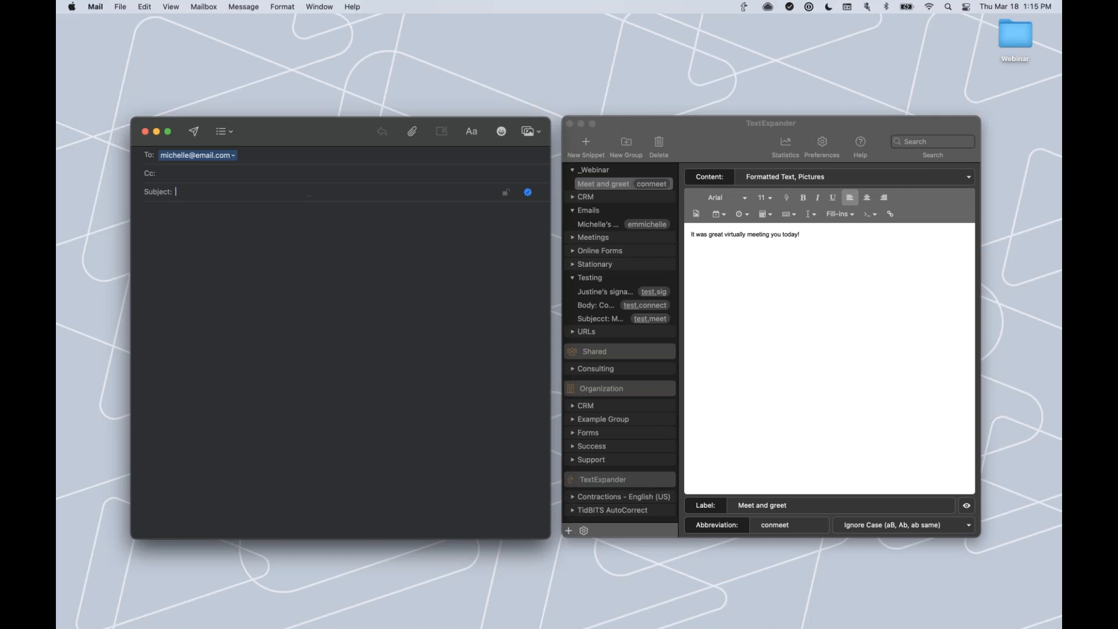
Test another con abbreviation in Subject, clear it, and add a second empty _Webinar snippet.
text(con)
text(t)
drag(327, 191, 160, 188)
key(super+c)
key(BackSpace)
click(598, 138)
click(591, 148)
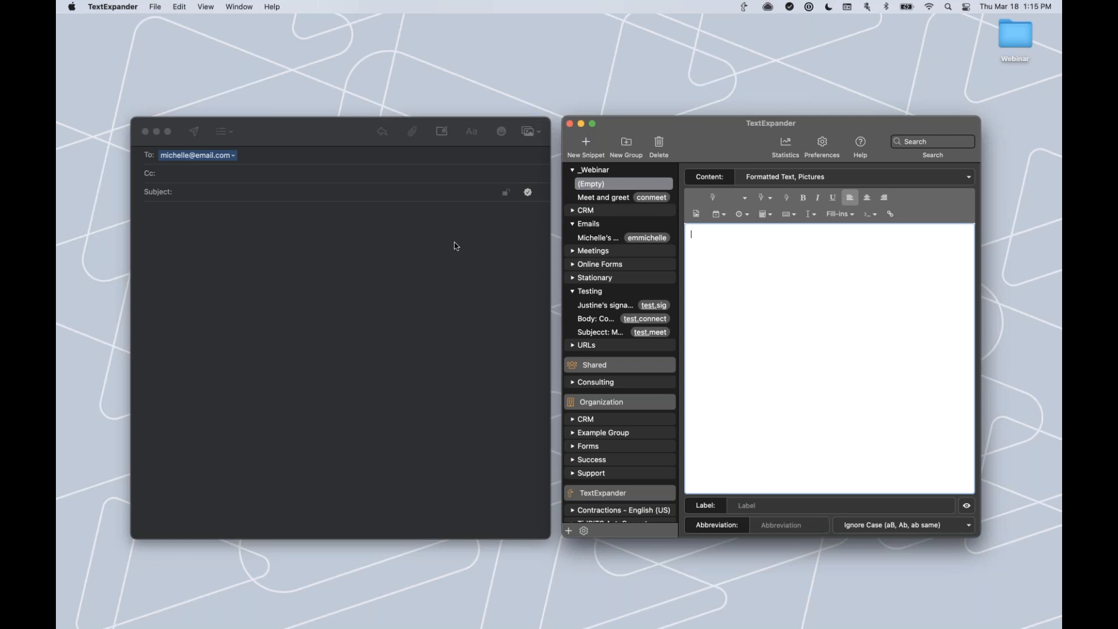
Paste 'It was great virtually meeting you today!' as the second _Webinar snippet's content.
click(694, 239)
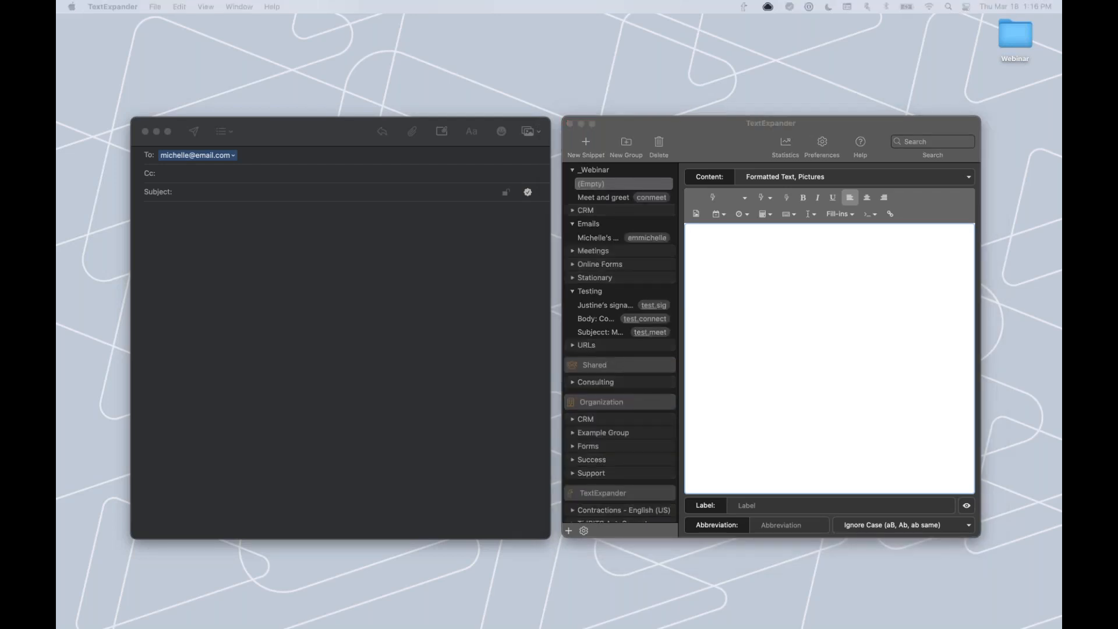
click(711, 233)
key(super+v)
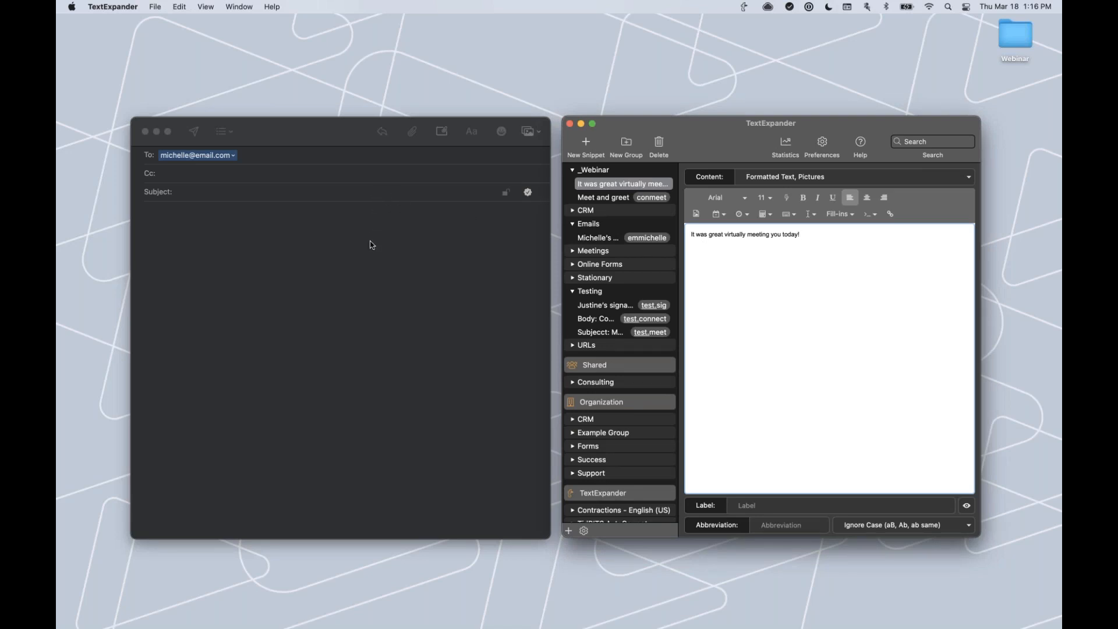
click(409, 196)
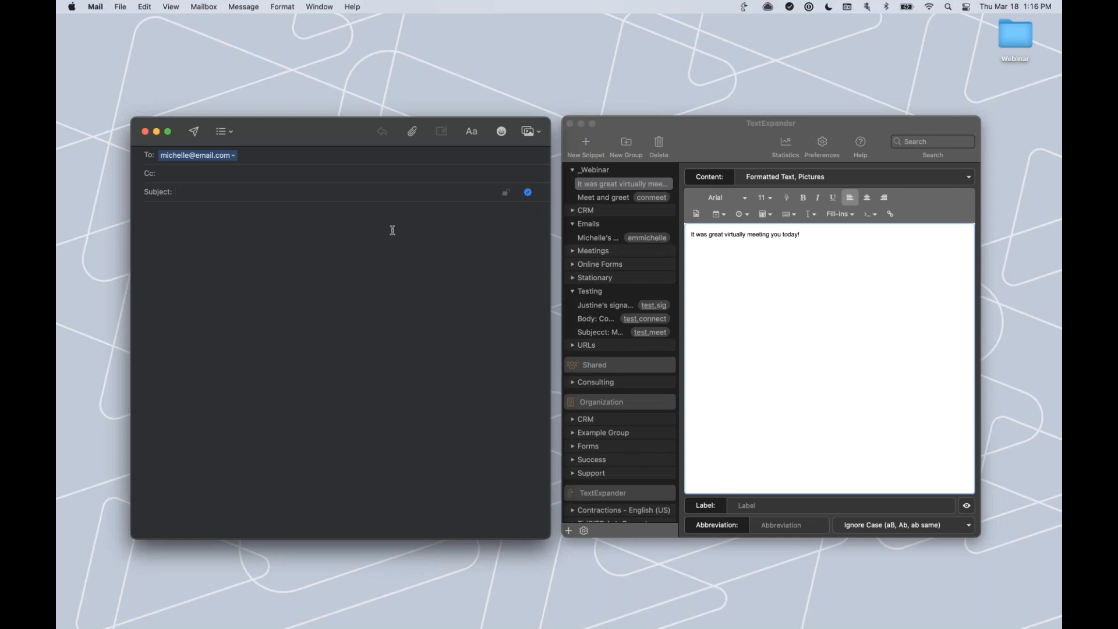
click(817, 239)
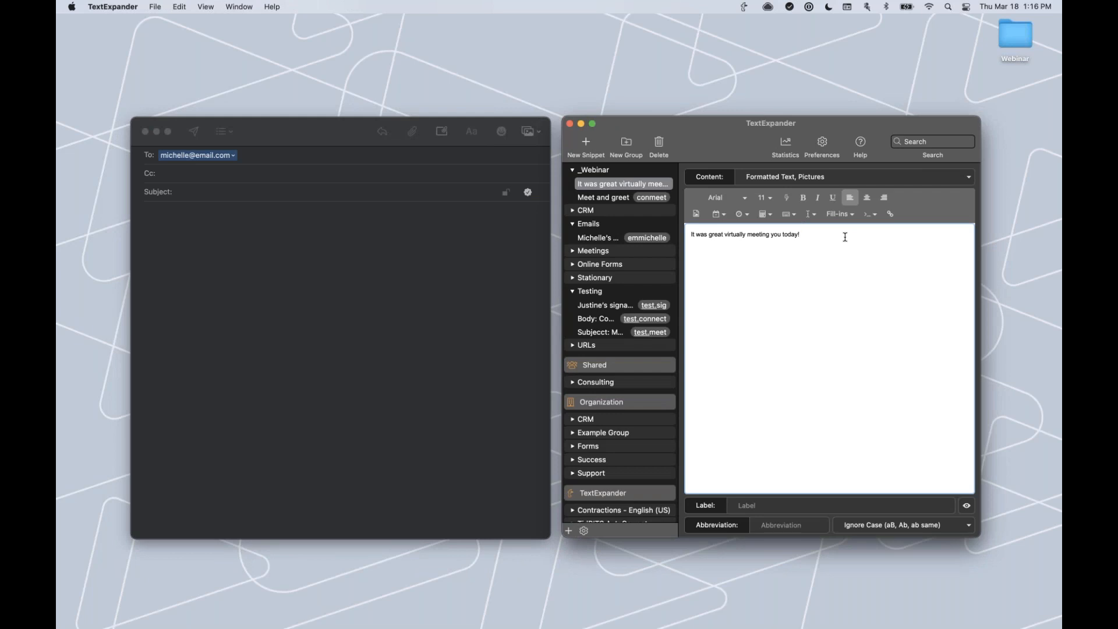
click(788, 215)
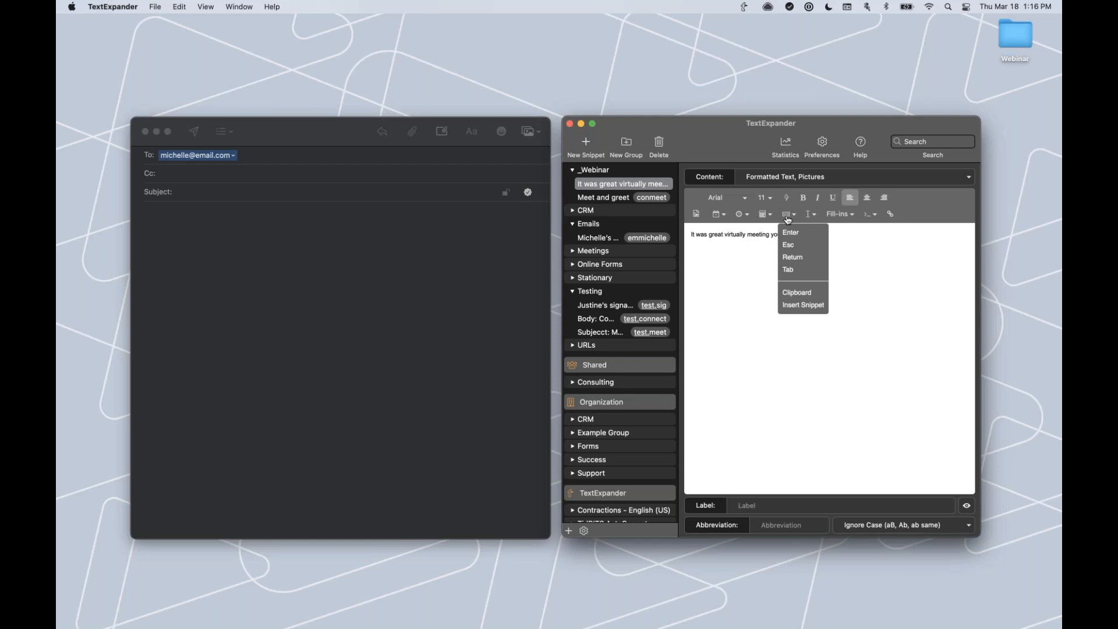
Insert a Tab keystroke and the word 'Hello' after the greeting sentence.
click(792, 270)
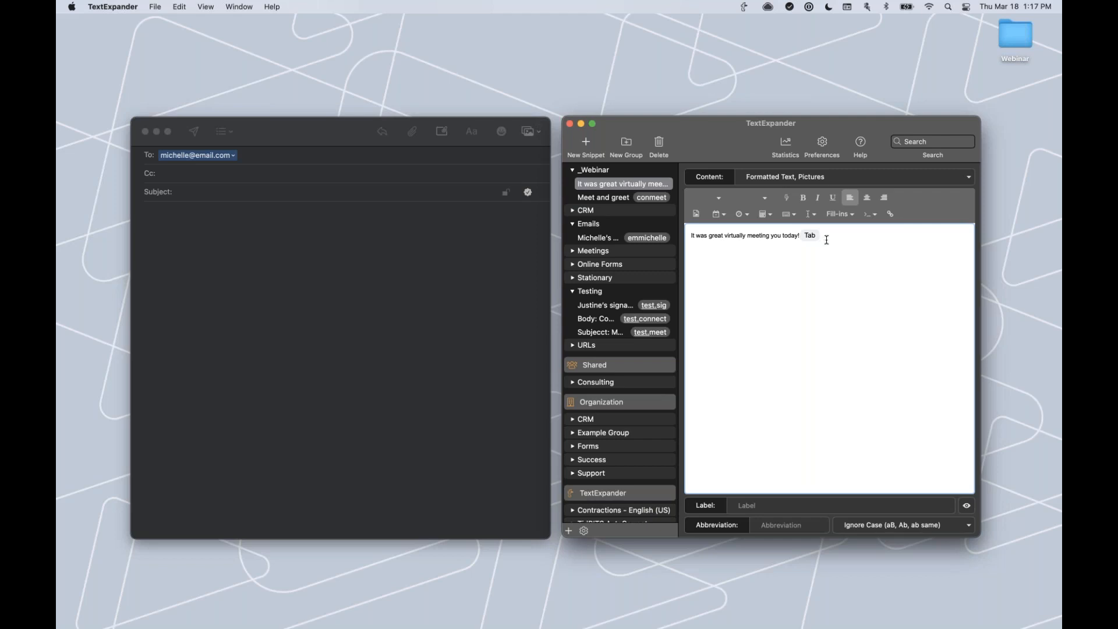
text(Hello)
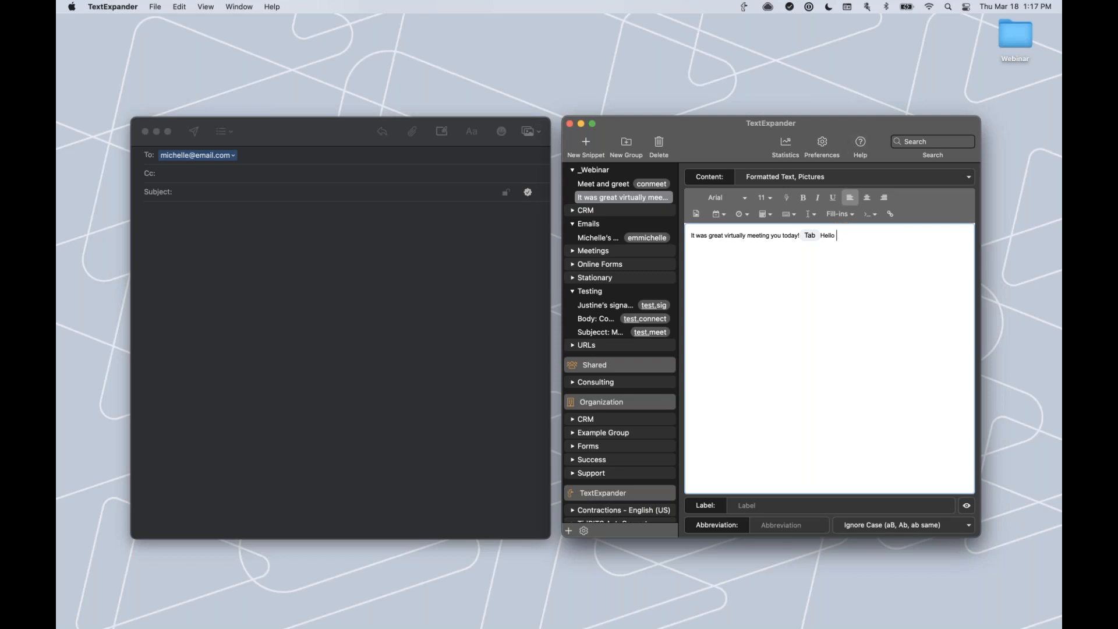
click(840, 216)
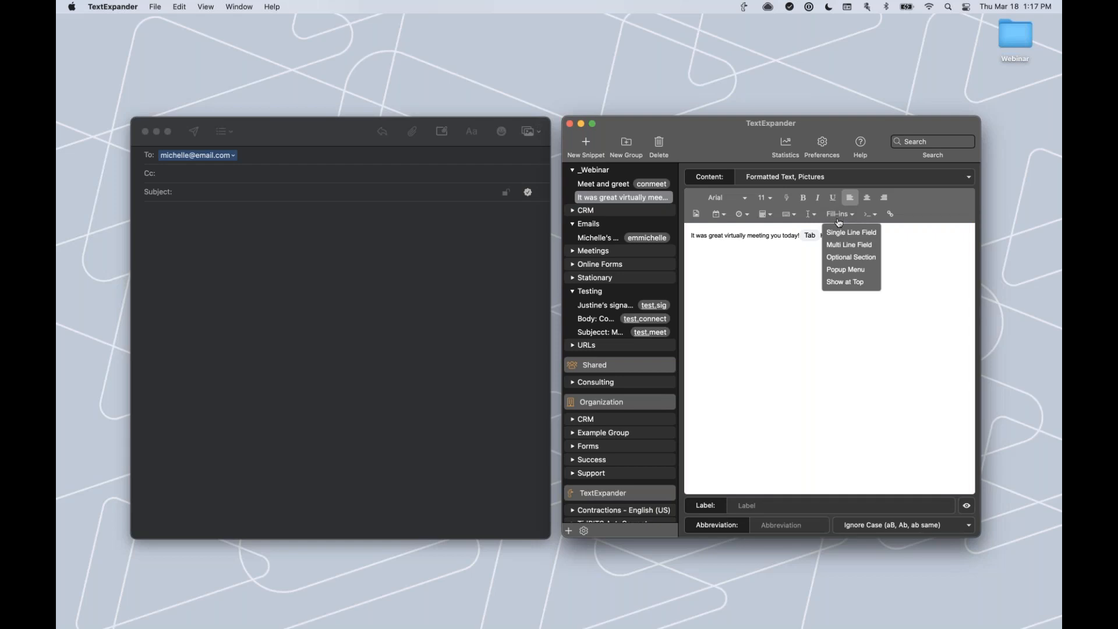
Insert a single-line fill-in named 'Name' after Hello.
click(840, 233)
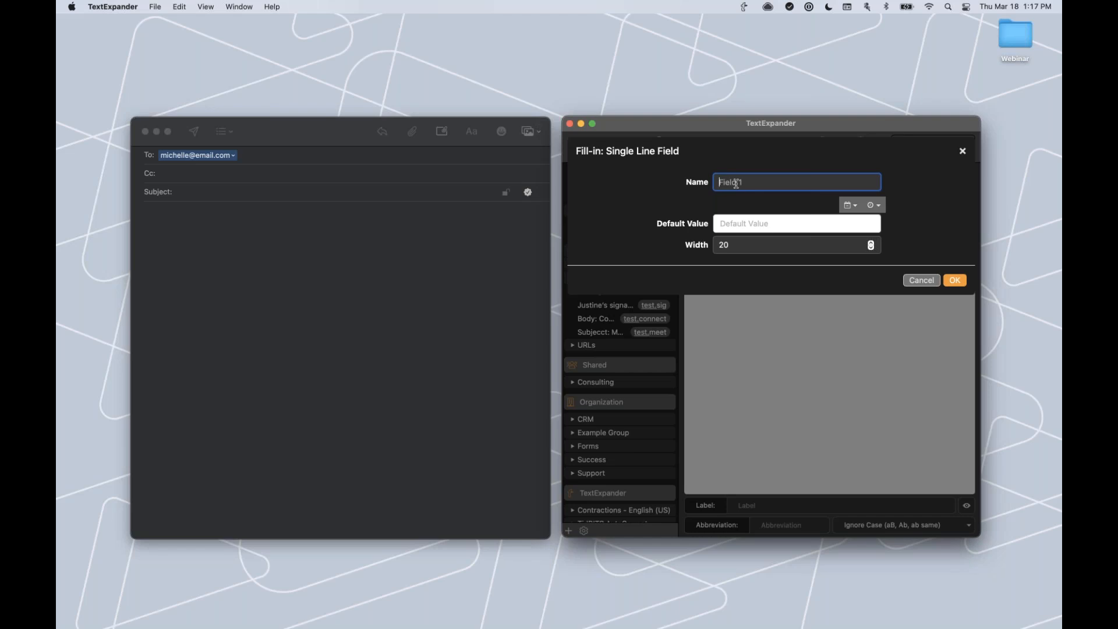
text(Name)
click(725, 226)
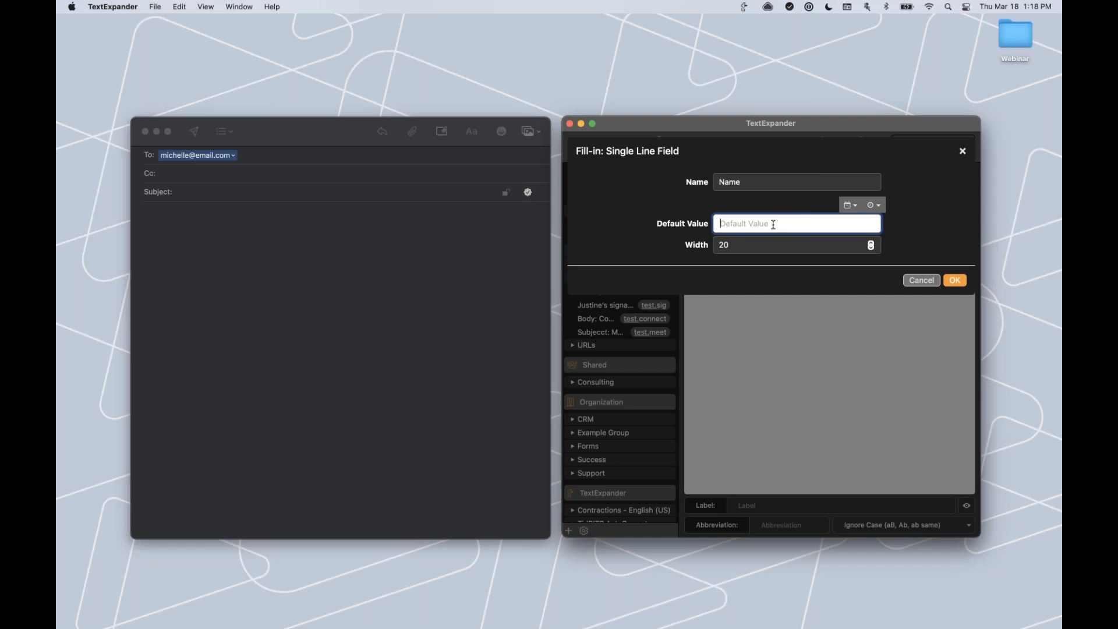
click(955, 283)
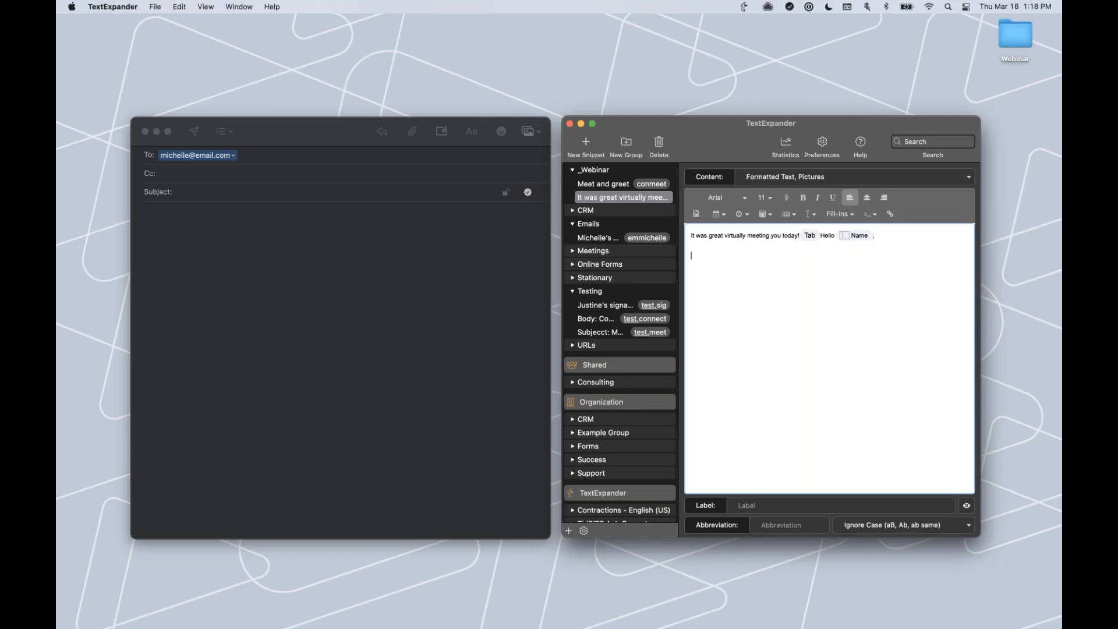
Paste 'great chatting during the' to start the snippet's second line.
key(super+Tab)
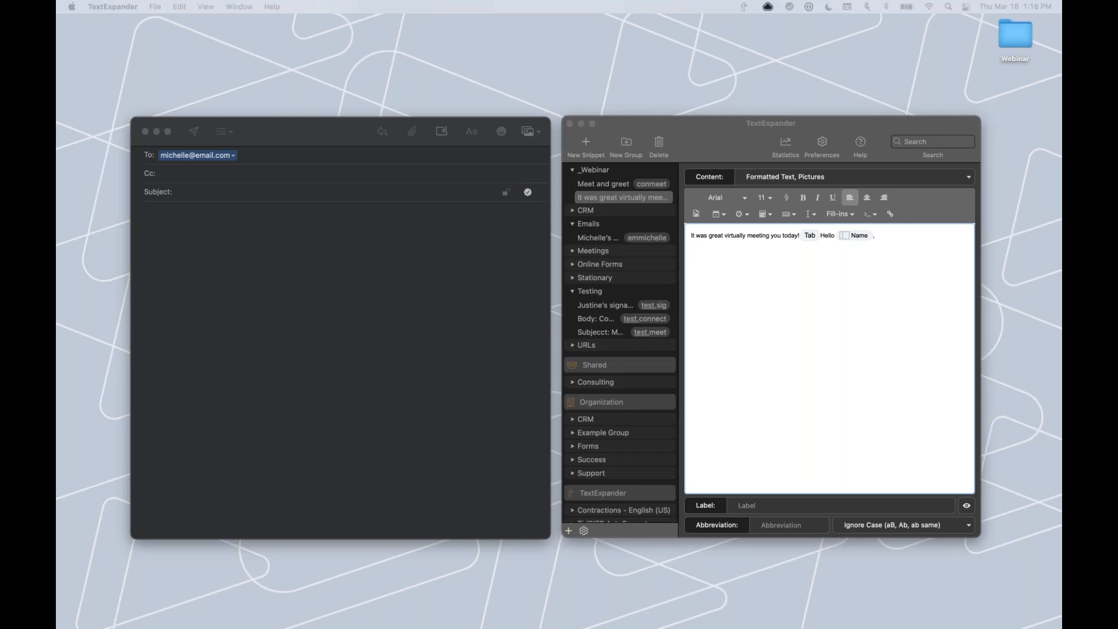
click(720, 260)
text(t was great chatting during the)
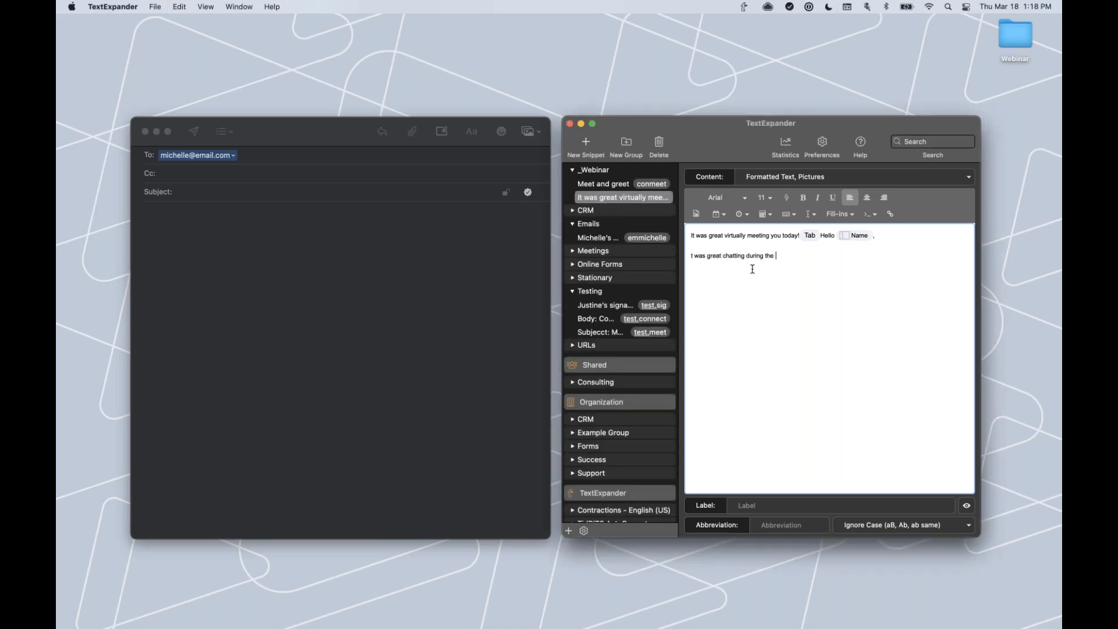
Add the missing 'I' so the second line reads 'It was great chatting during the'.
text(I)
click(850, 216)
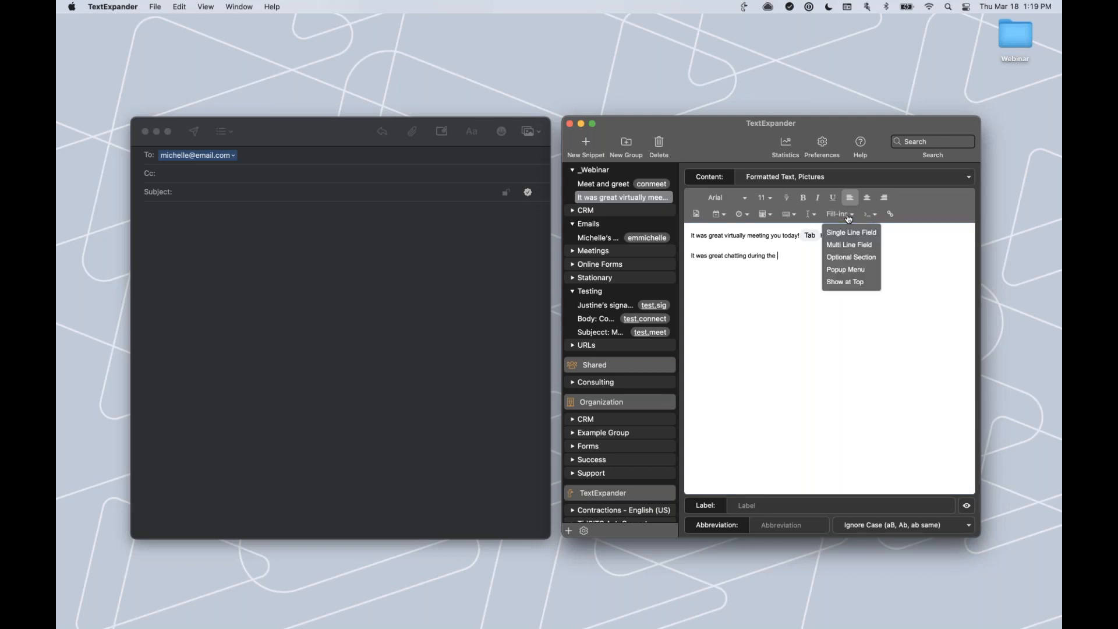
Create a Popup Menu fill-in named Conferences with the options Mixer and World Conference.
click(847, 271)
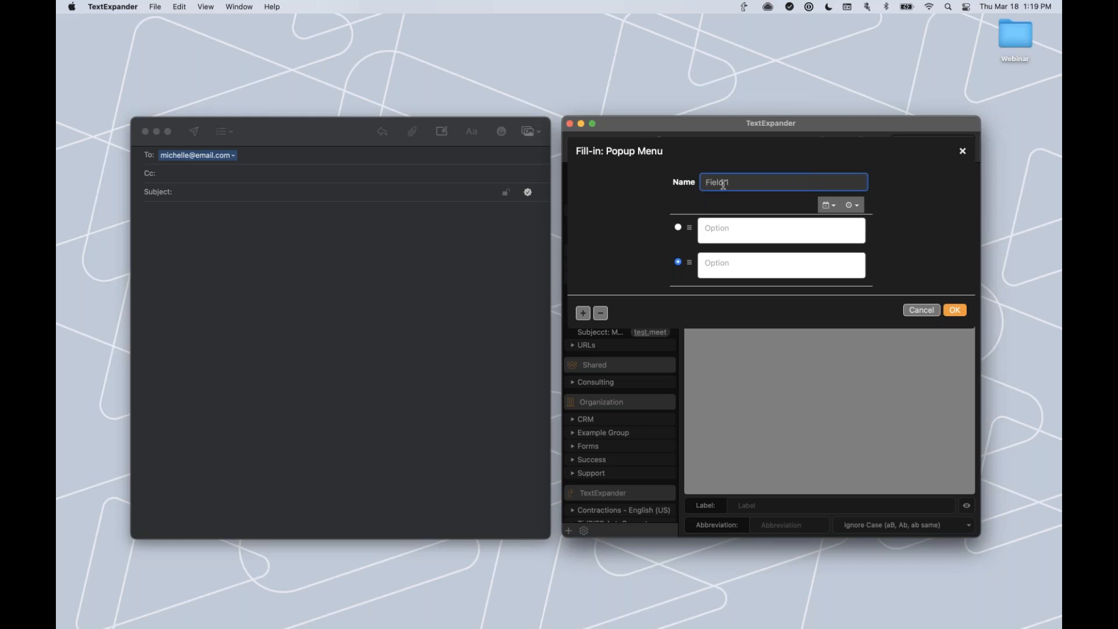
text(Conferences)
click(706, 228)
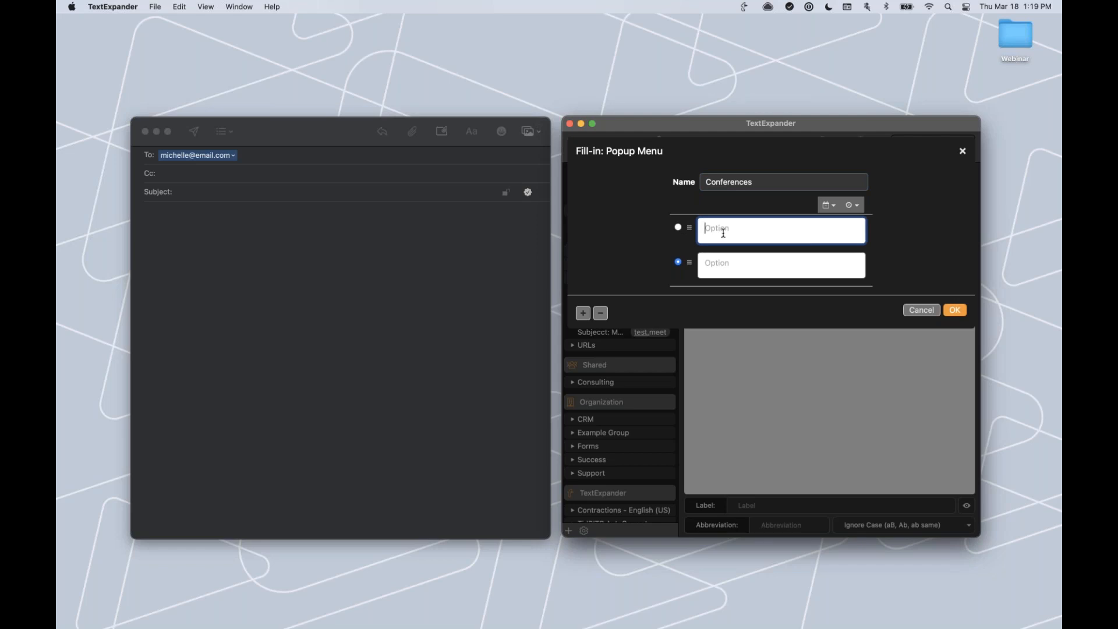
text(Mixer)
click(731, 262)
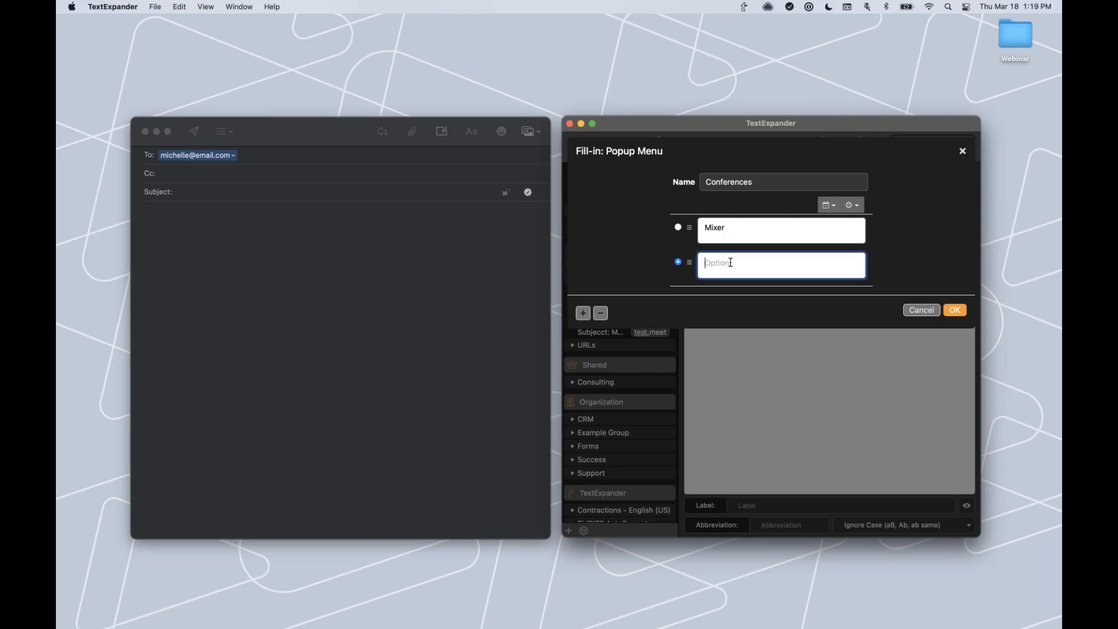
text(World Conference)
Add Virtual Conference as a third option, keep Mixer first as the default, and insert the popup.
click(583, 314)
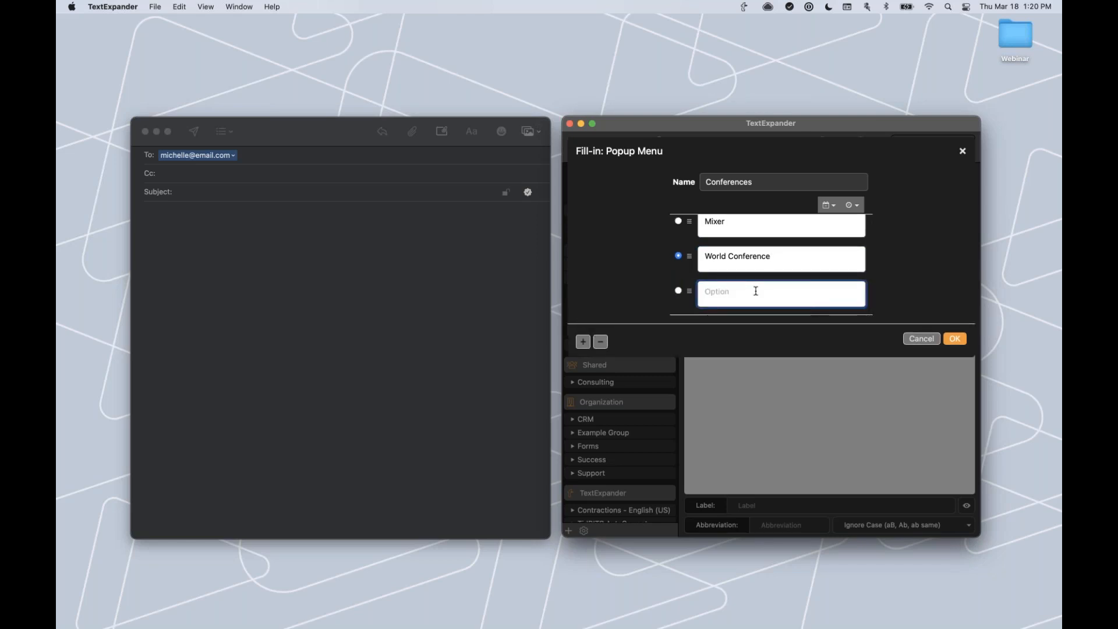
text(Virtual Conference)
click(679, 222)
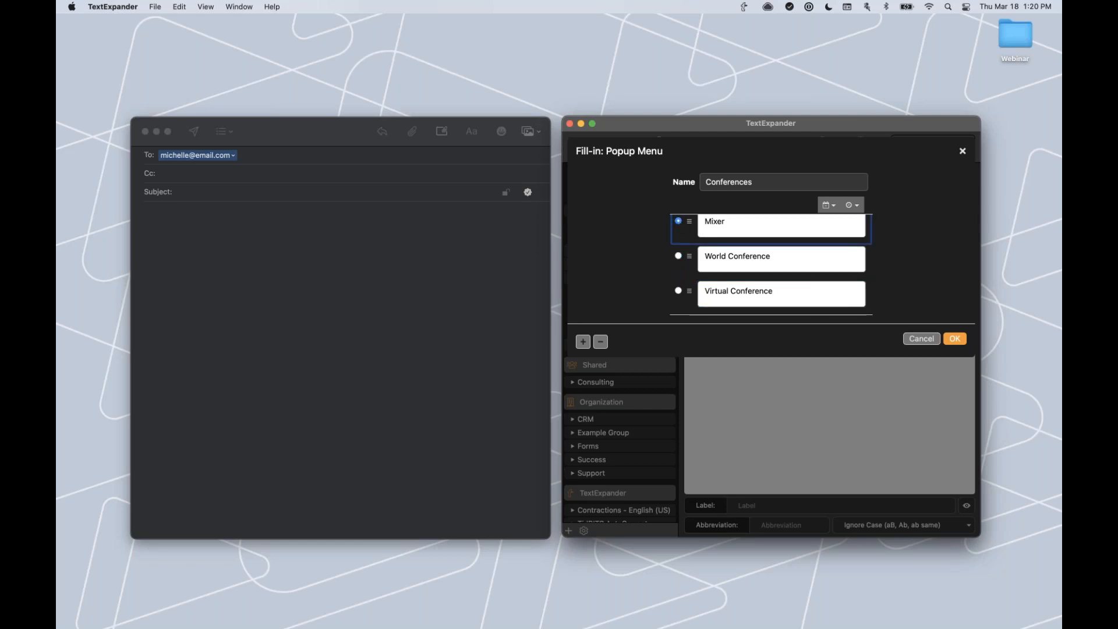
click(678, 292)
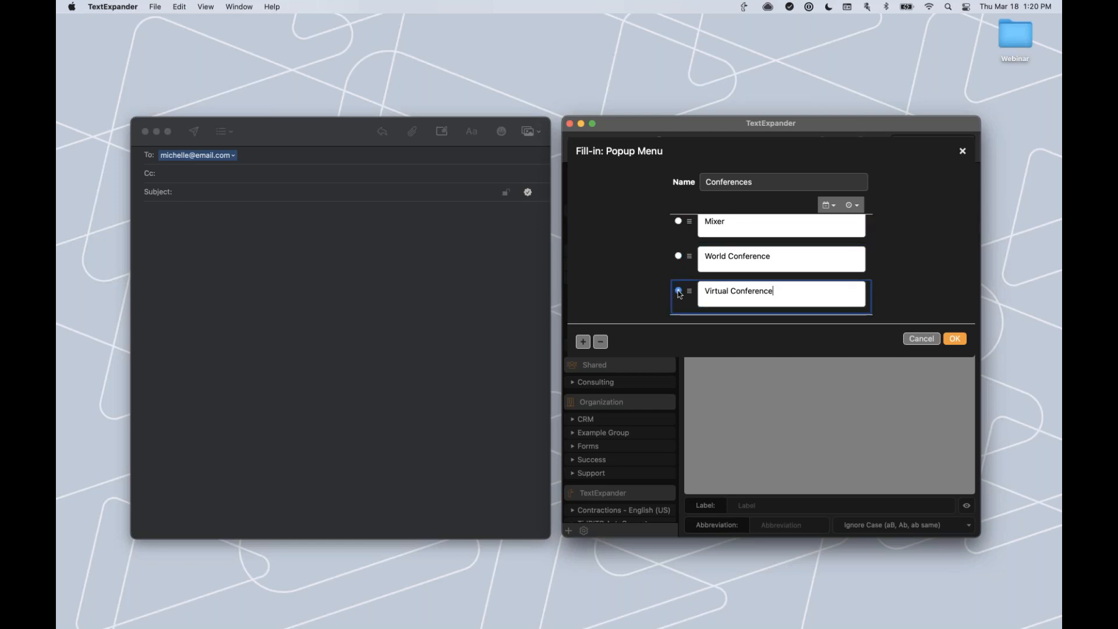
click(679, 222)
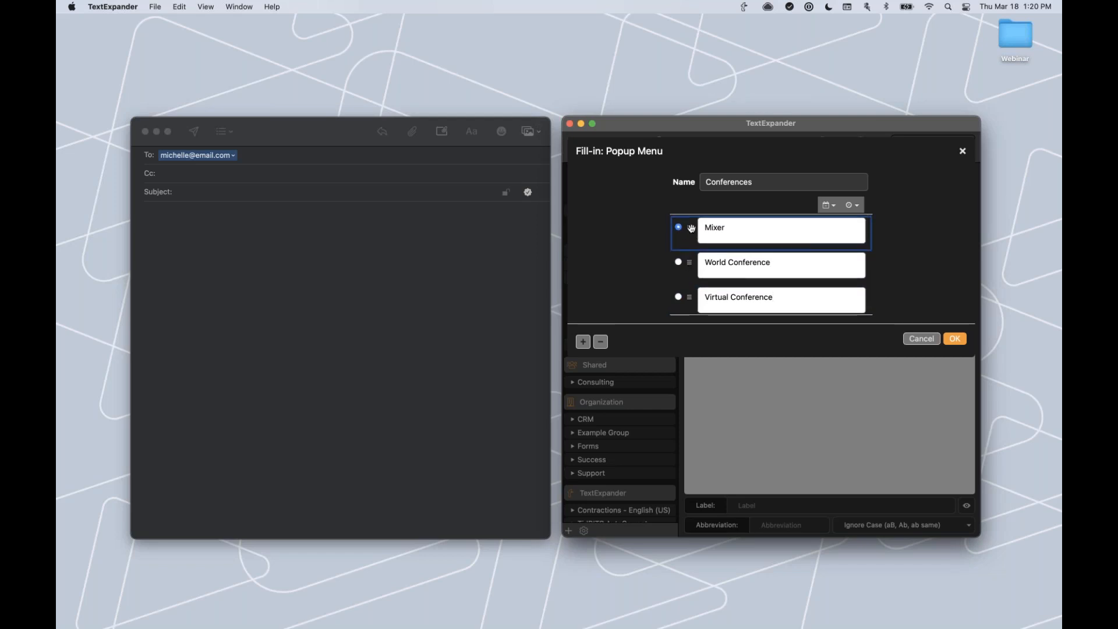
drag(692, 228, 689, 262)
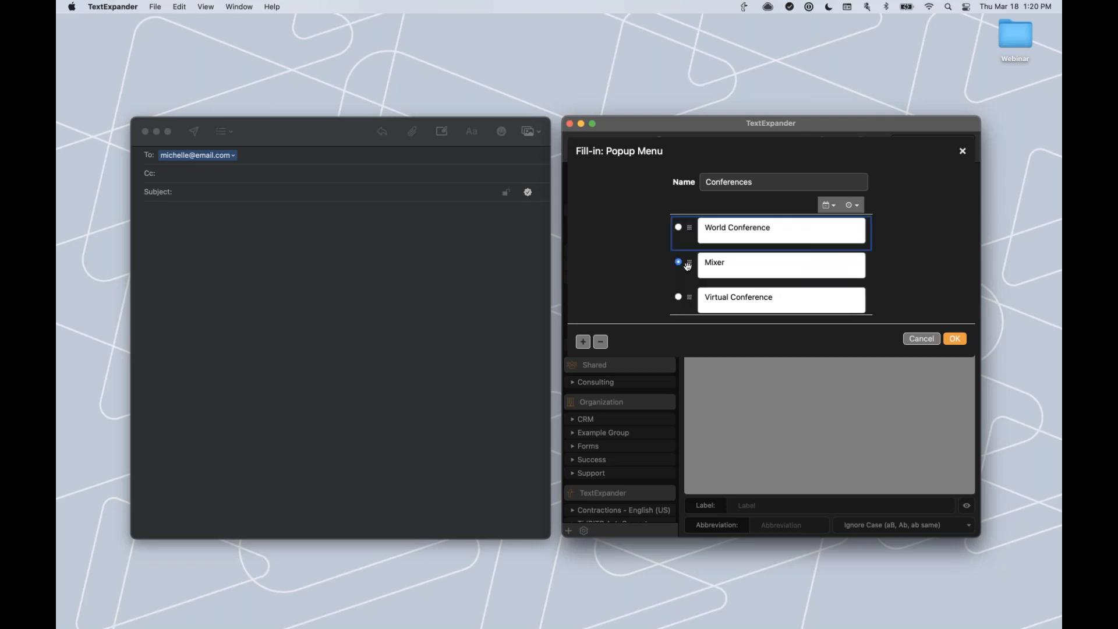
drag(690, 265, 690, 227)
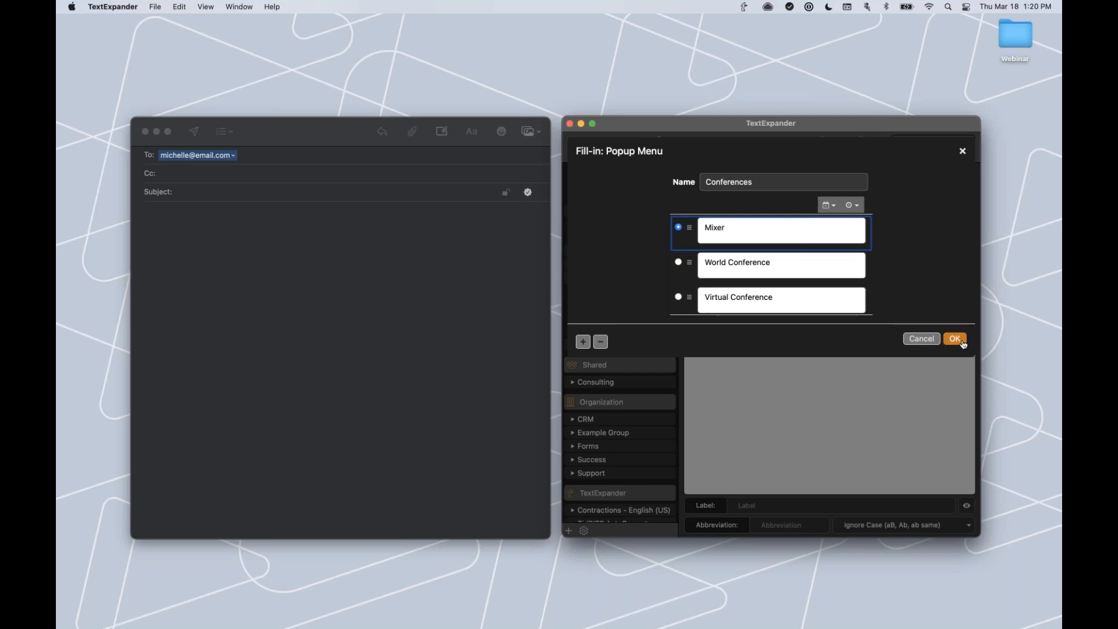
click(956, 340)
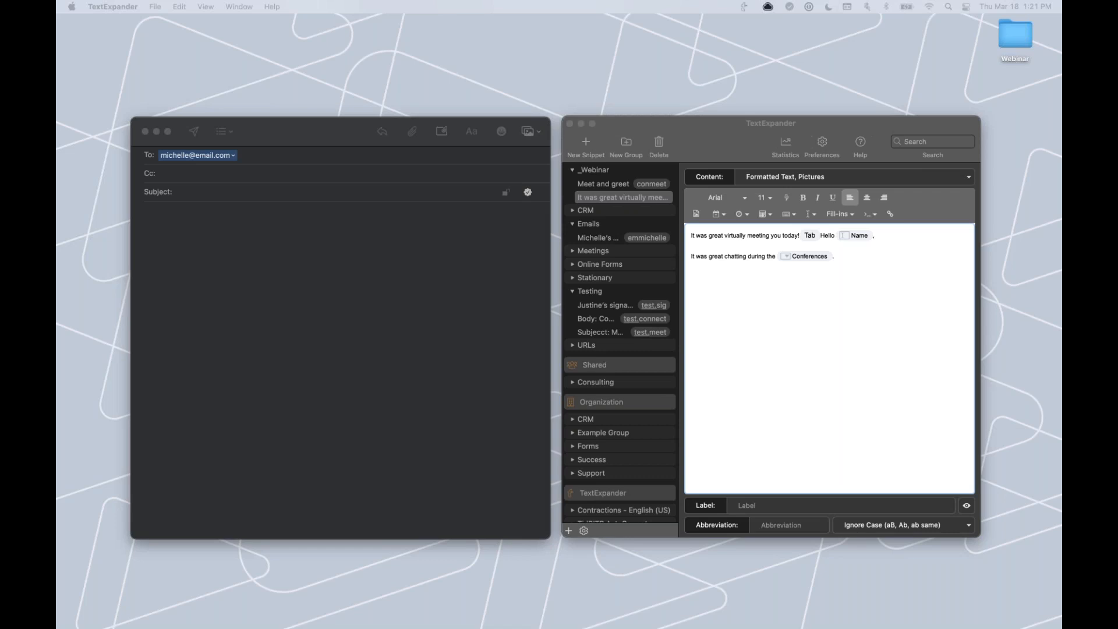
Paste the line about connecting again and sending postcards to 'my address below'.
click(702, 272)
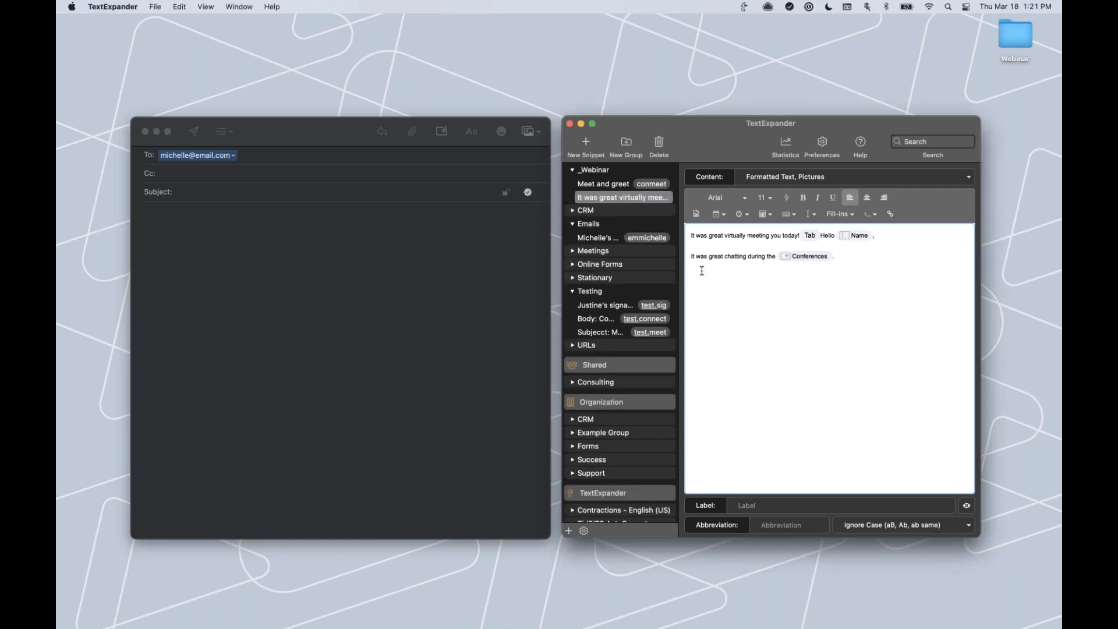
text(I hope to connect again soon. To send the postcards we discussed, please use my address below:)
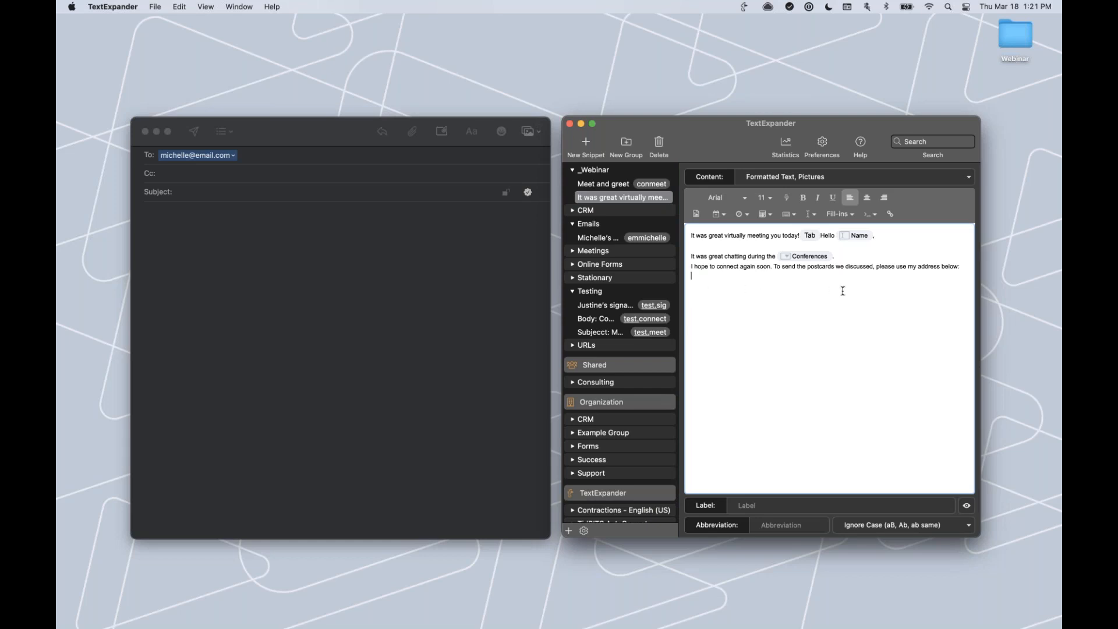
Insert a multi-line fill-in named Address, pre-filled with a pasted sample address.
click(838, 220)
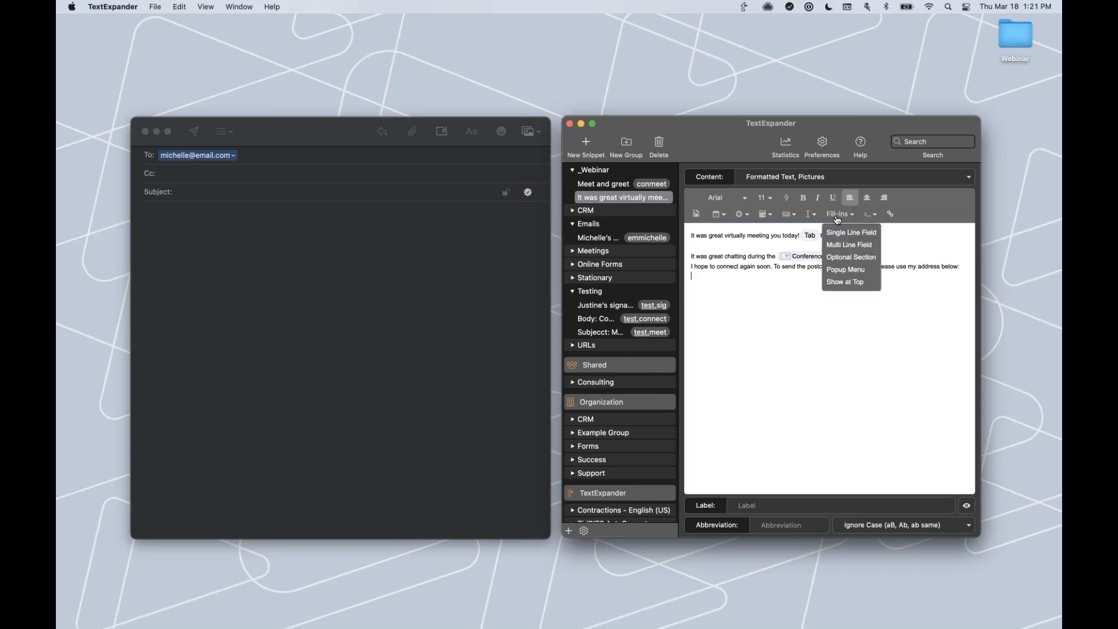
click(838, 245)
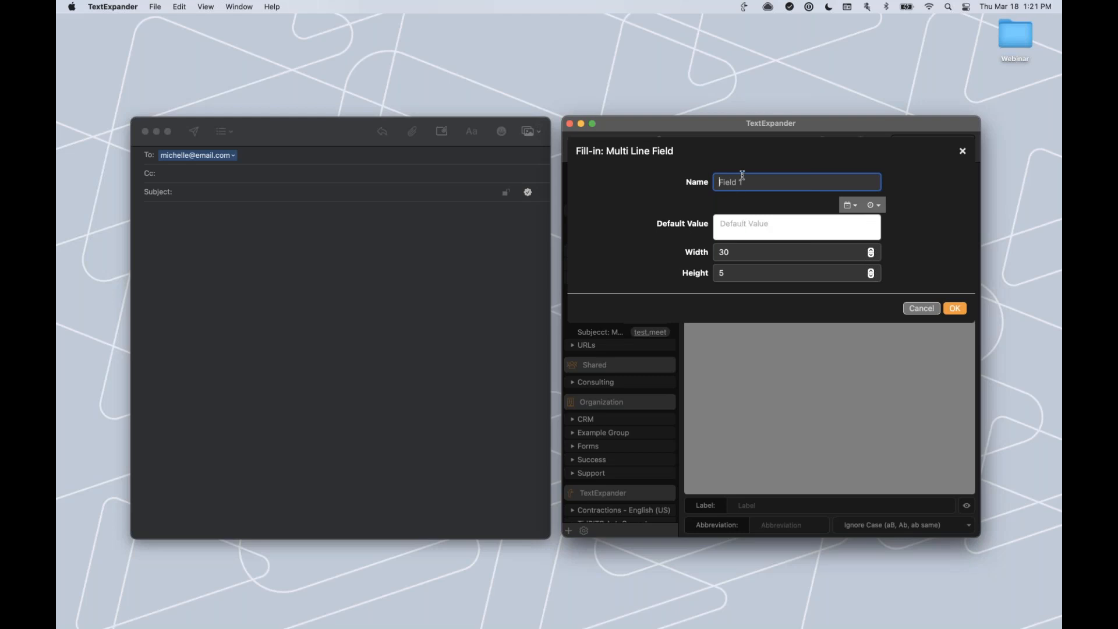
text(Address)
click(759, 230)
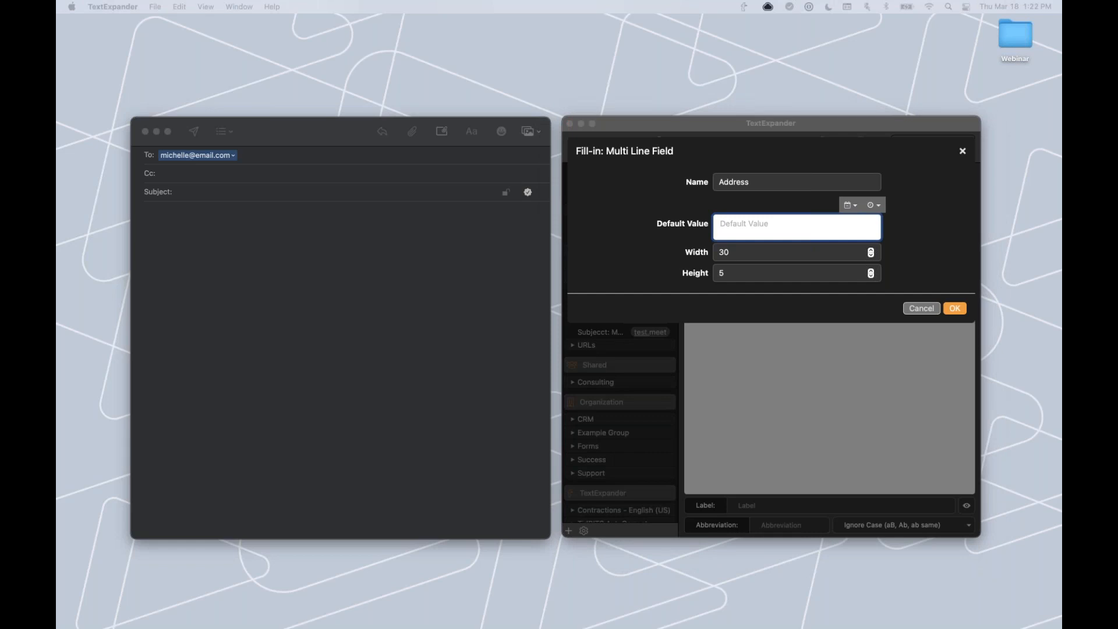
click(730, 220)
text(42 Wallaby Way Sydney)
scroll(758, 228, up, 2)
scroll(758, 228, down, 2)
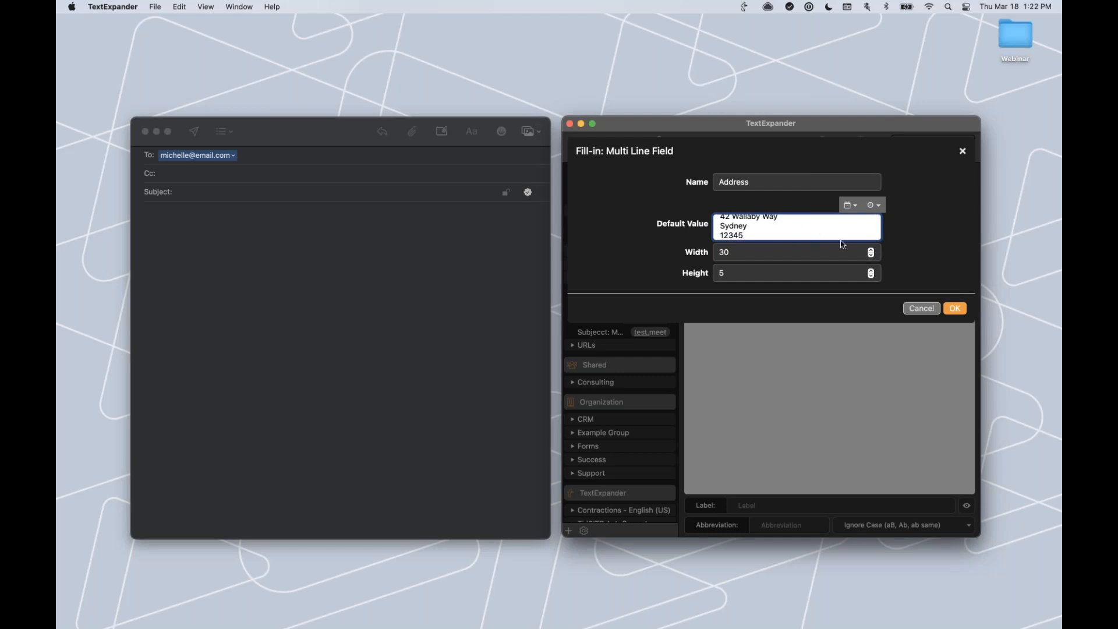
click(956, 309)
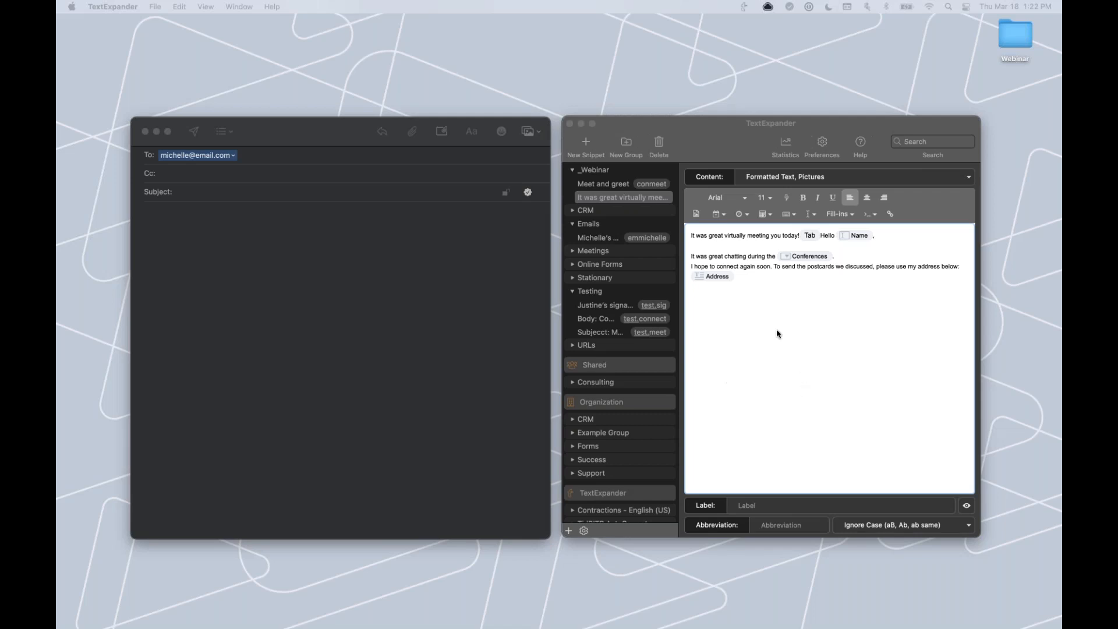
Paste the sentence offering a link to my calendar on the line below Address.
click(709, 296)
key(super+v)
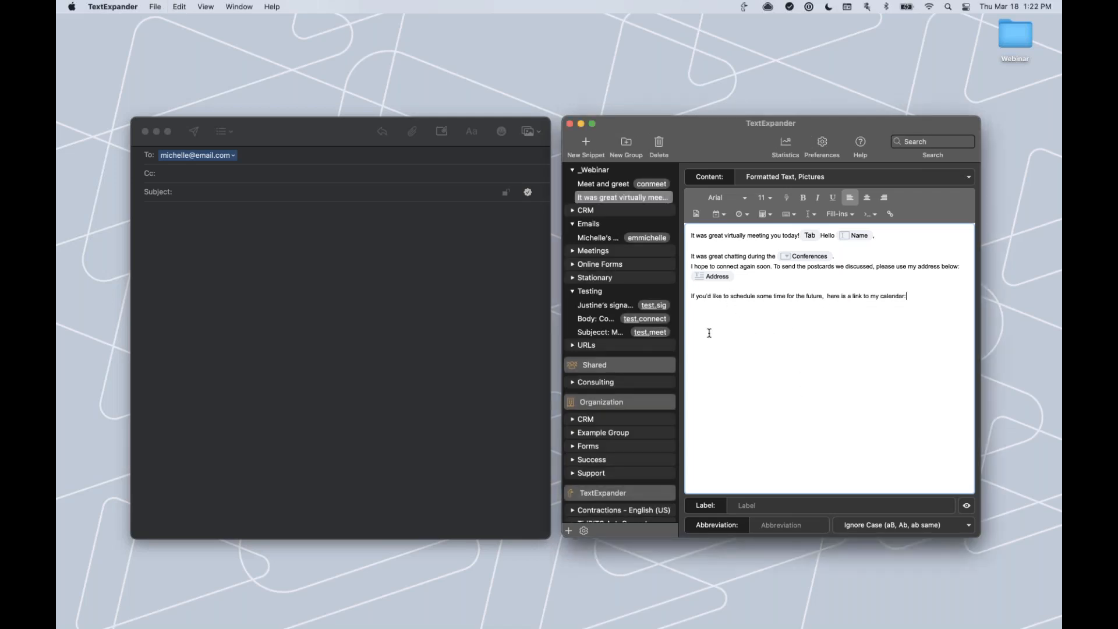
key(super+Tab)
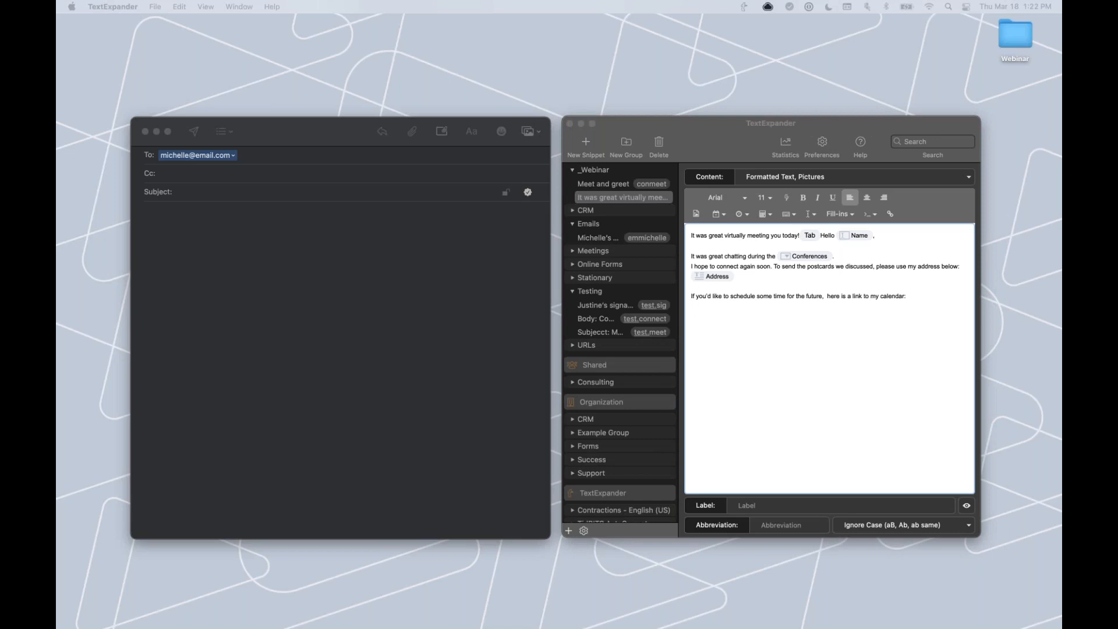
click(930, 305)
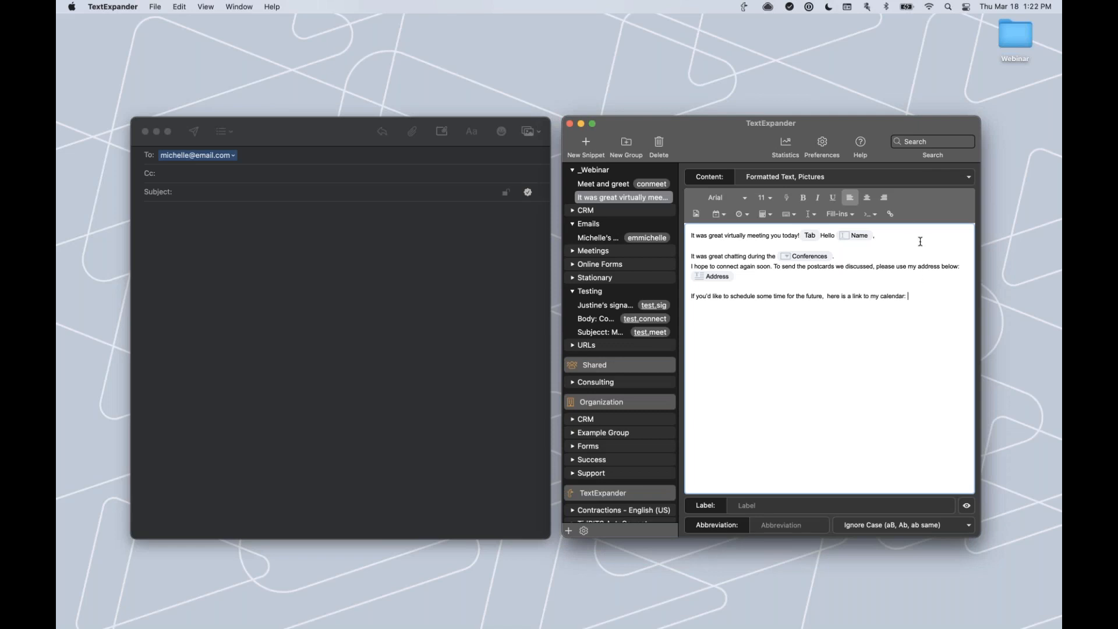
click(891, 215)
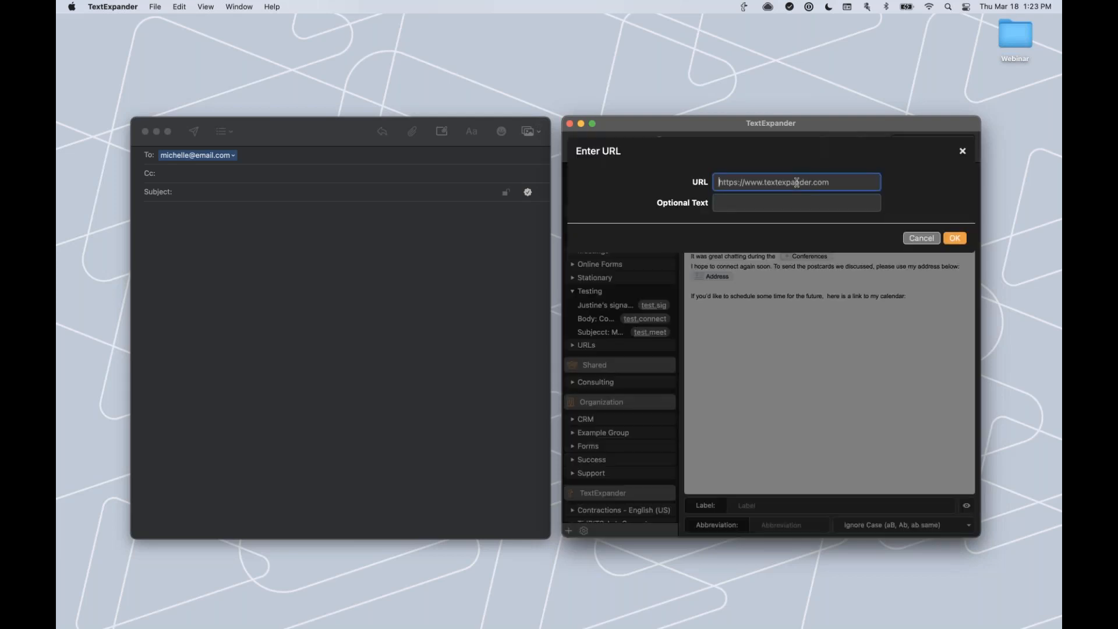
Insert the Calendly 15-minute scheduling URL beneath the calendar sentence.
text(https://calendly.com/justinesmile/15min)
click(955, 239)
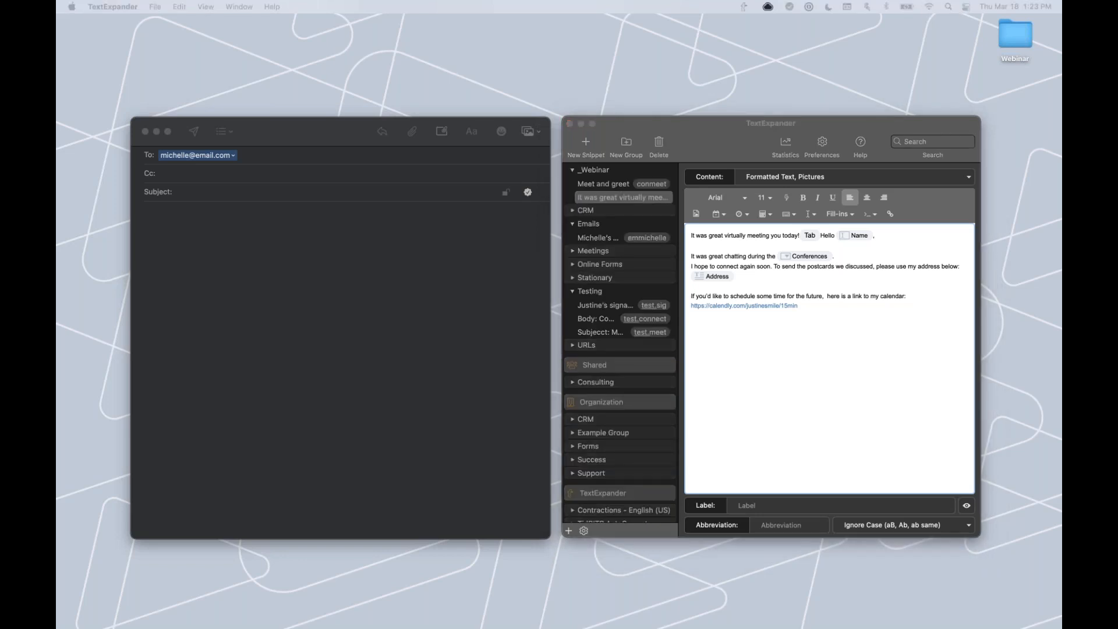
Paste the Cheers sign-off, sender's name and Customer Success title beneath the calendar link.
click(701, 335)
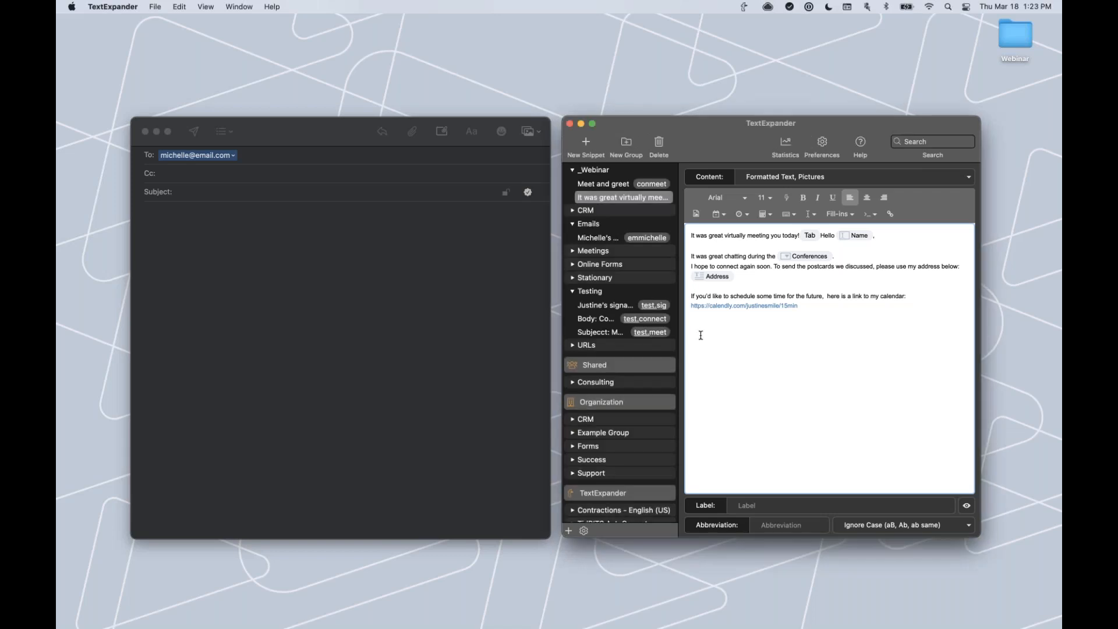
text(Cheers, Justine Tavares Customer Success)
Insert the 'TextExpander logo 2' image beneath the signature in the snippet content.
click(696, 219)
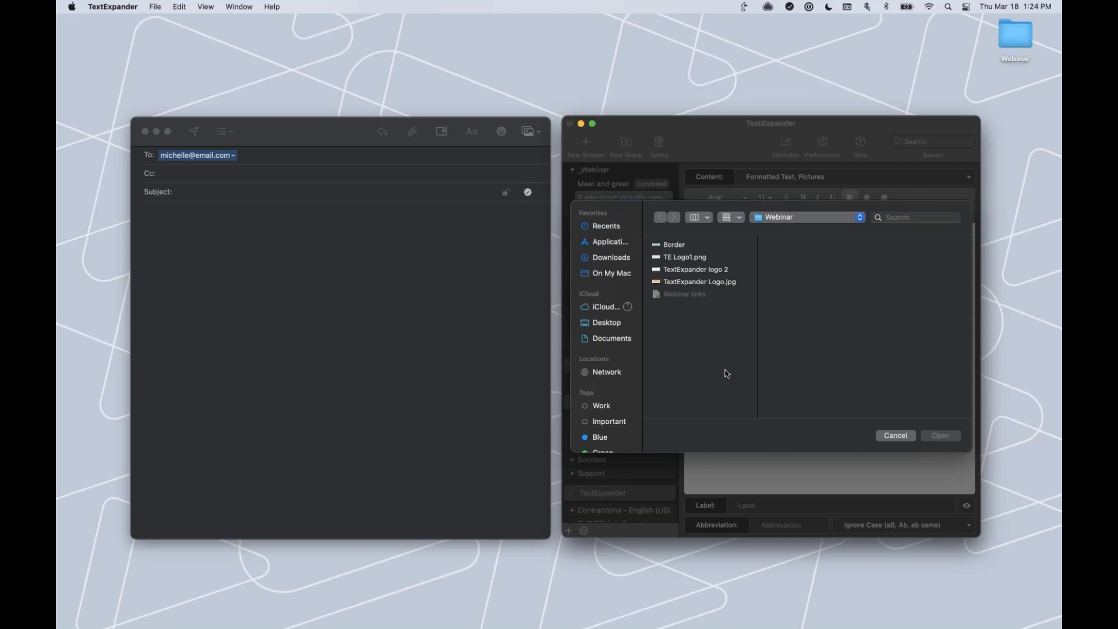
click(703, 281)
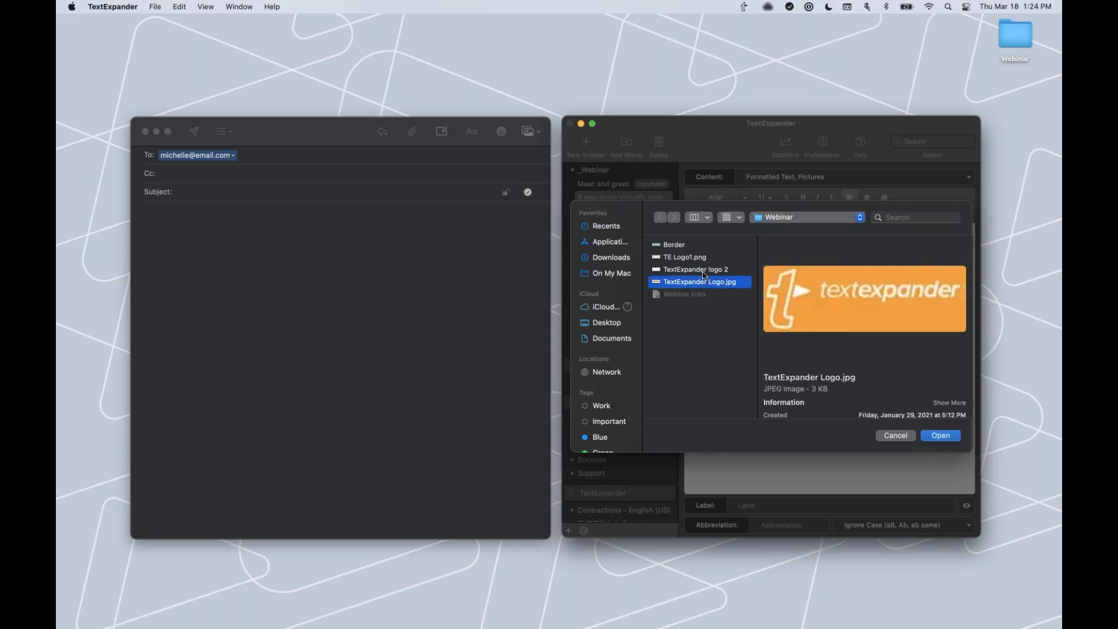
click(704, 270)
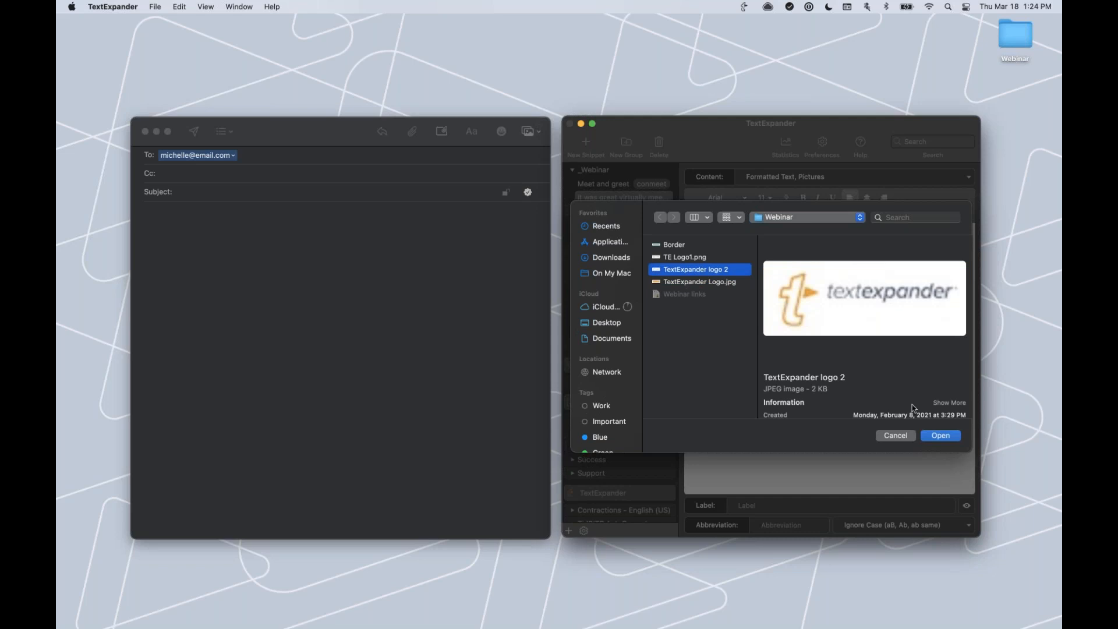
click(942, 436)
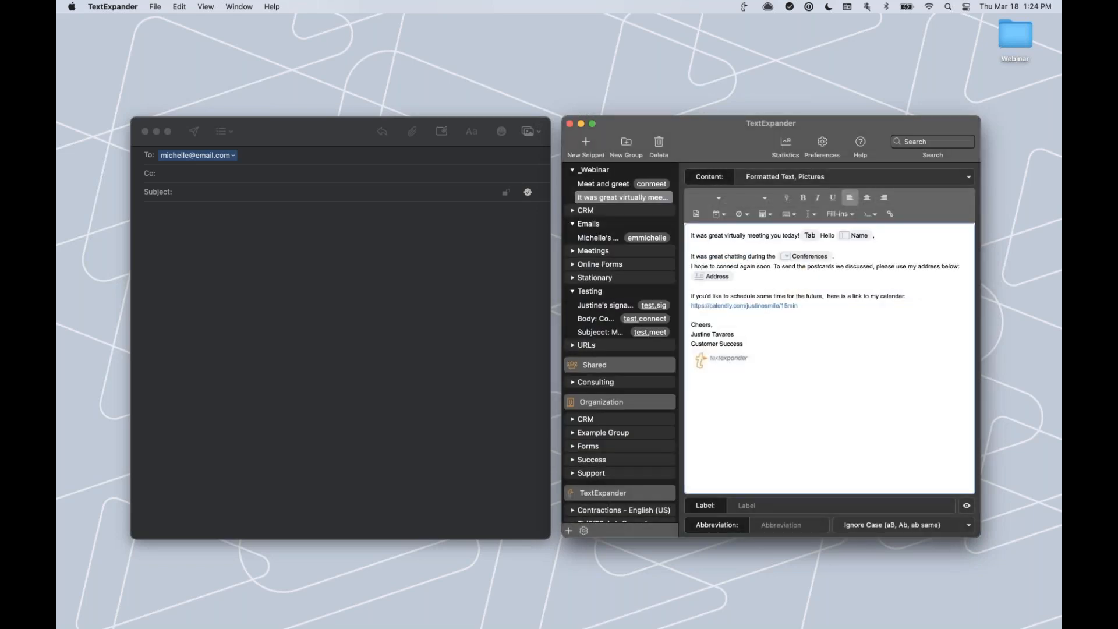
click(766, 503)
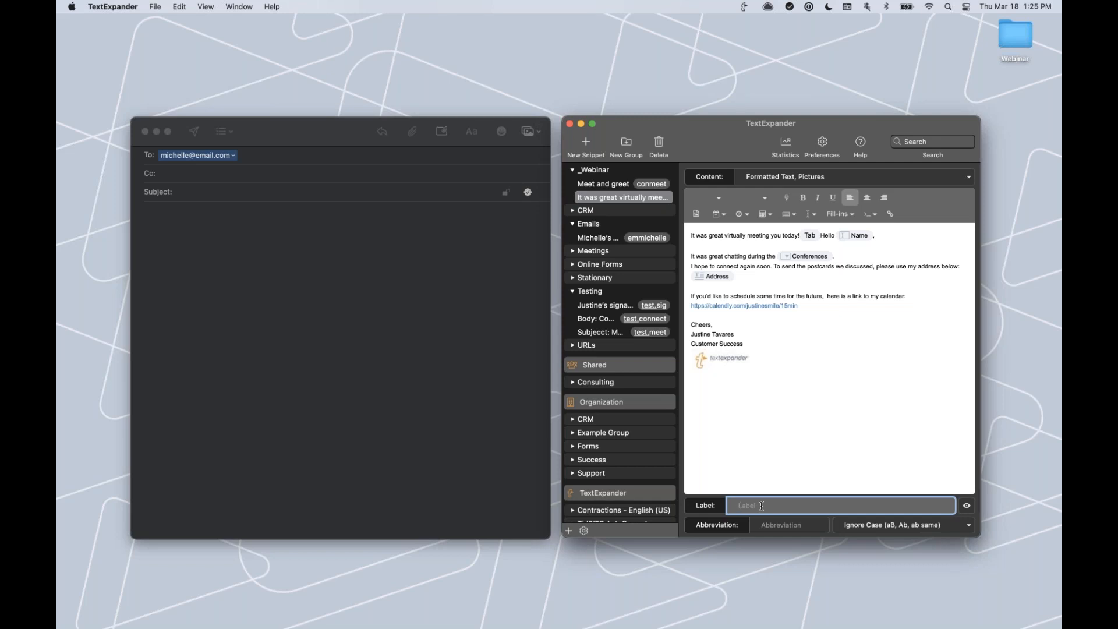
Label the snippet 'Conference follow-up' with abbreviation 'conconnect', then return to the Mail draft.
text(Conference follow-up)
click(787, 526)
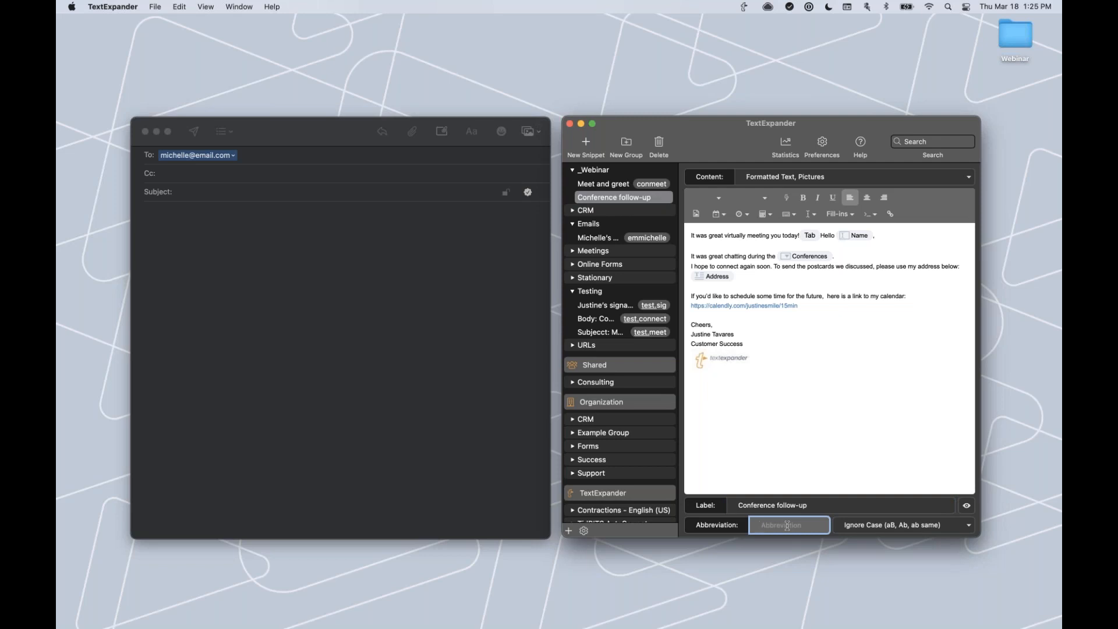
text(nconnect)
key(BackSpace)
key(BackSpace)
key(BackSpace)
key(BackSpace)
key(BackSpace)
key(BackSpace)
key(BackSpace)
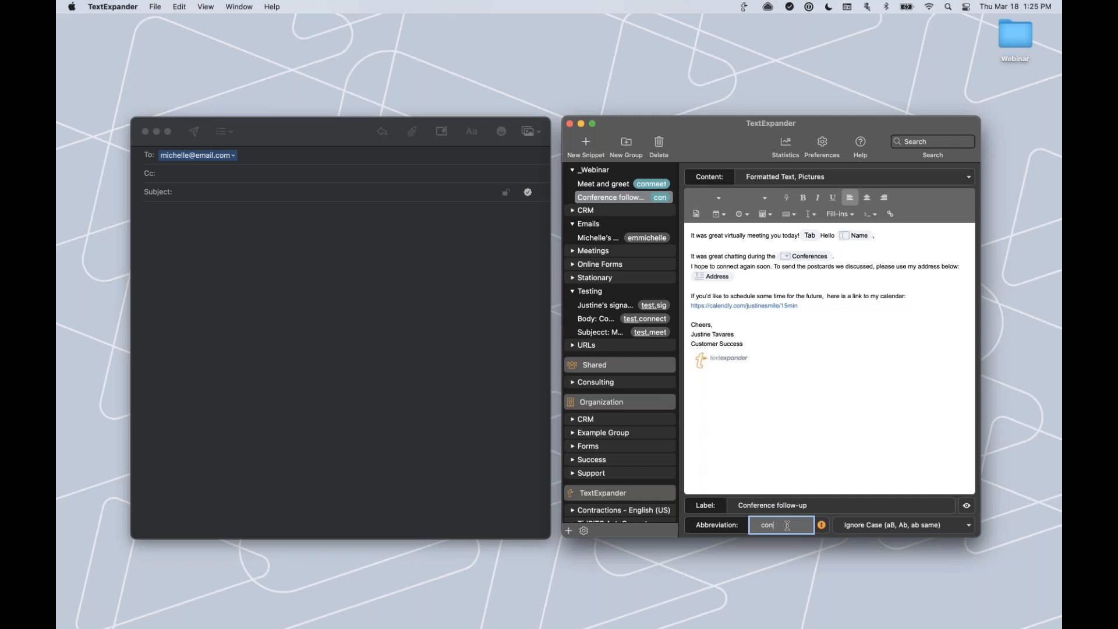
text(connect)
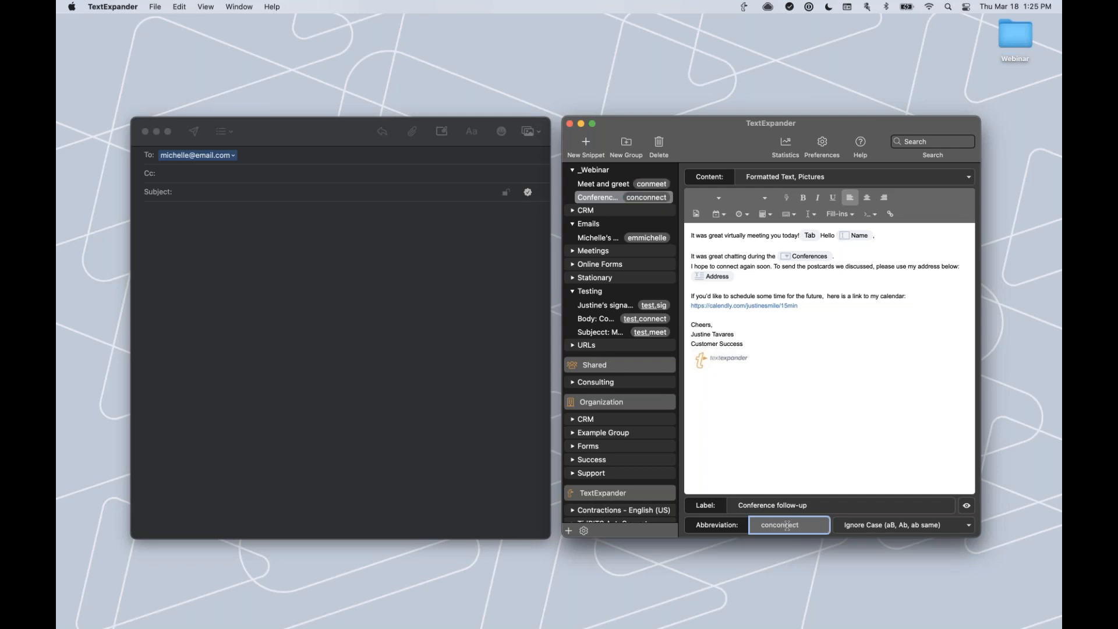
click(840, 344)
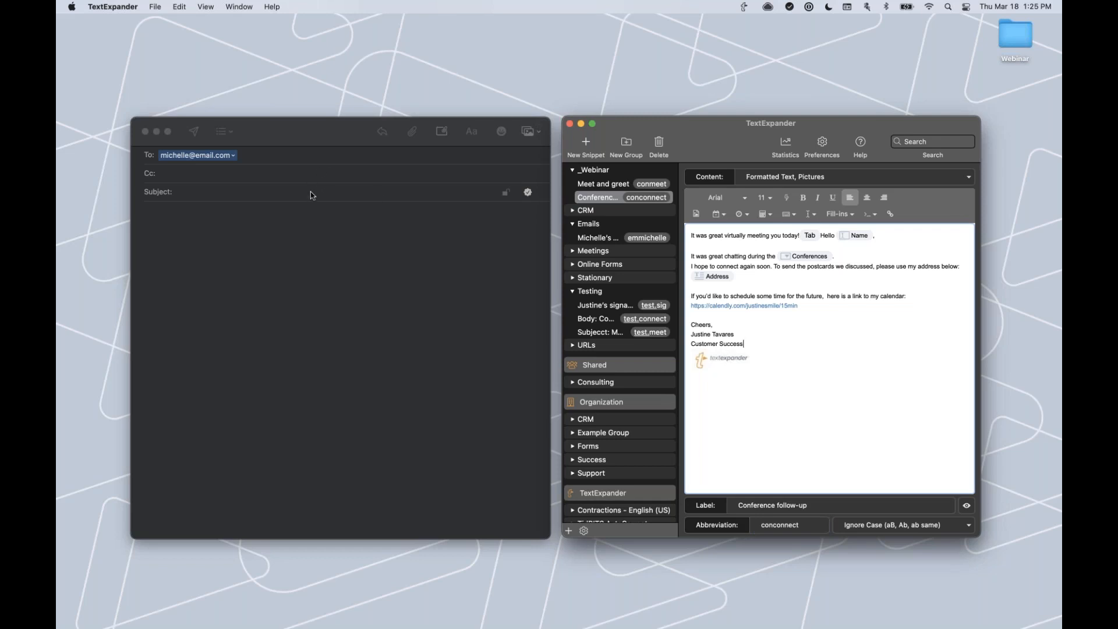
click(376, 194)
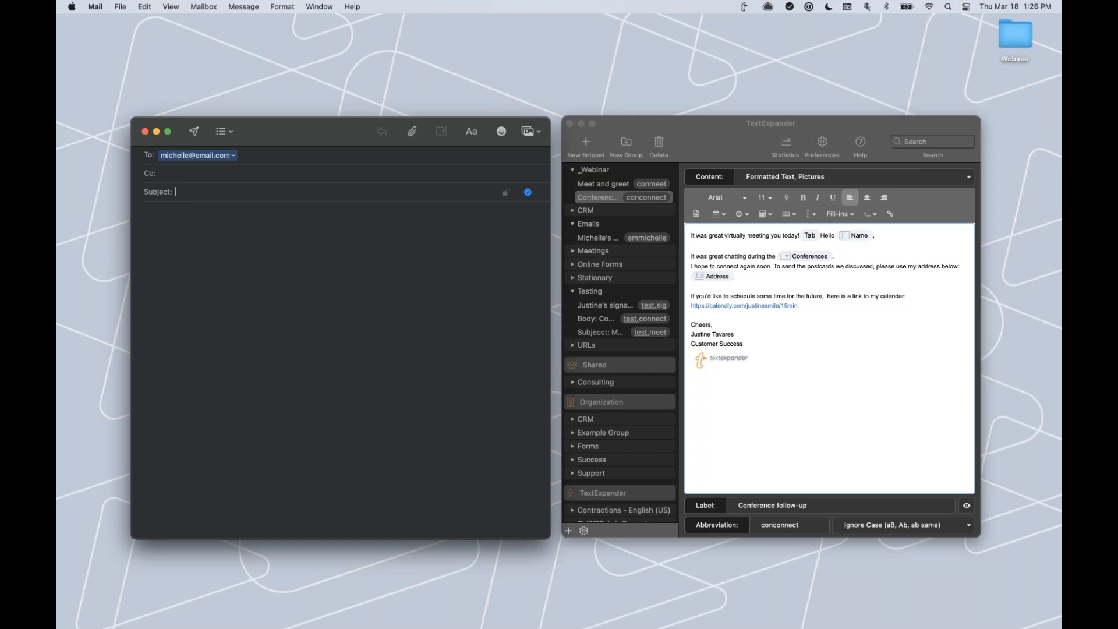
Type conconnect in the email and enter the recipient's first name, keeping Mixer as conference.
click(181, 211)
text(conconnect)
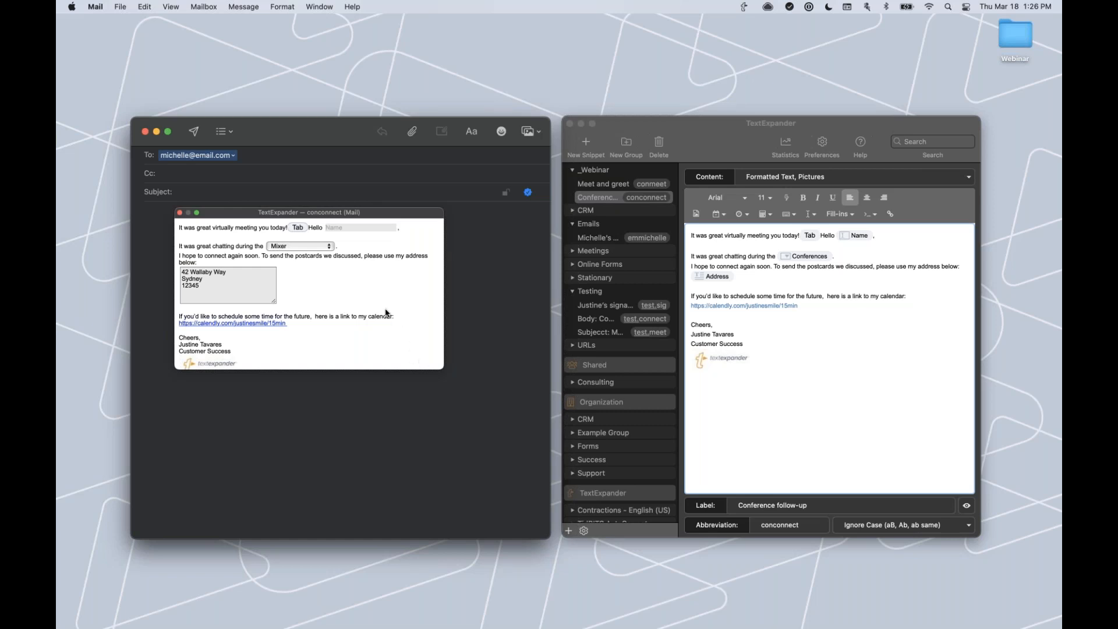
scroll(327, 297, down, 2)
scroll(327, 299, up, 2)
text(Michelle)
click(327, 249)
click(325, 247)
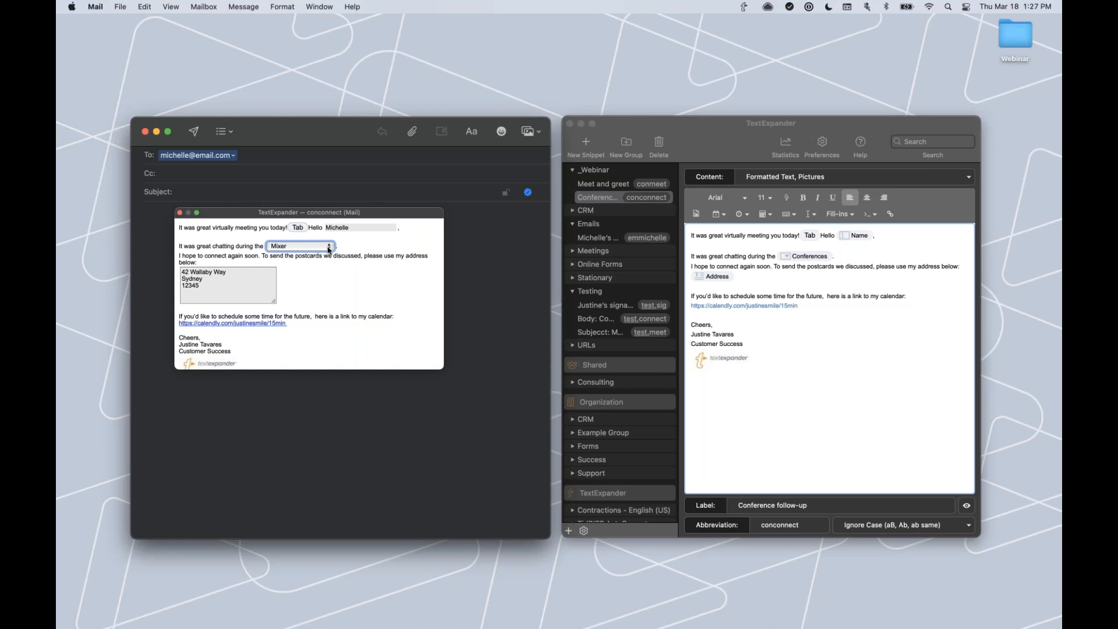
Choose World Conference as the conference in the fill-in form.
click(330, 251)
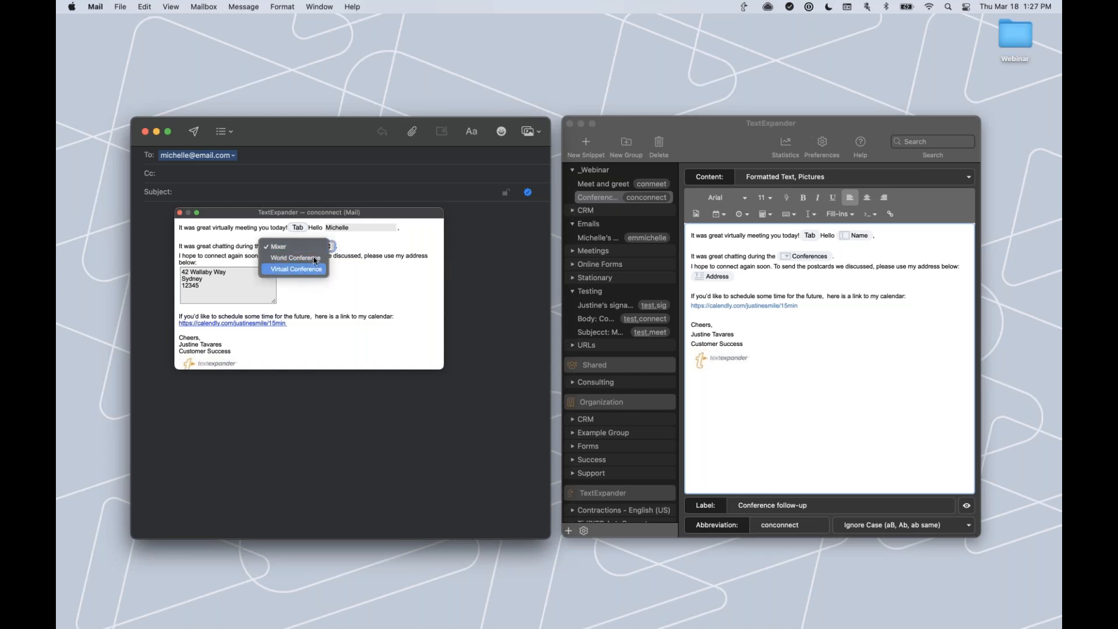
click(315, 259)
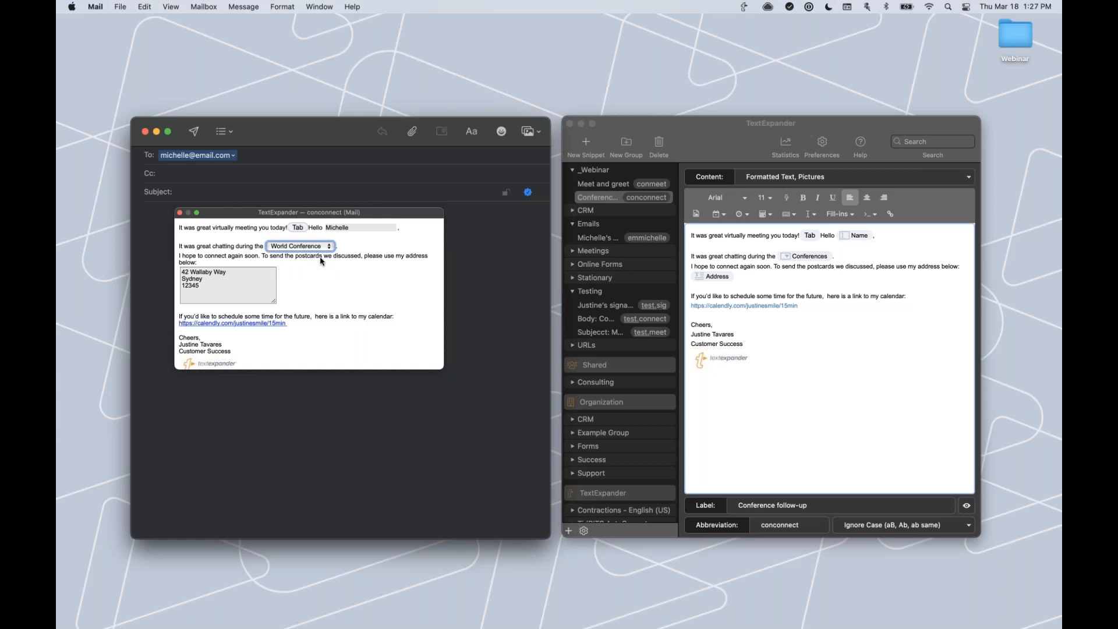
click(313, 285)
Trim the last digit from the 12345 address and confirm the form to expand the snippet.
click(237, 274)
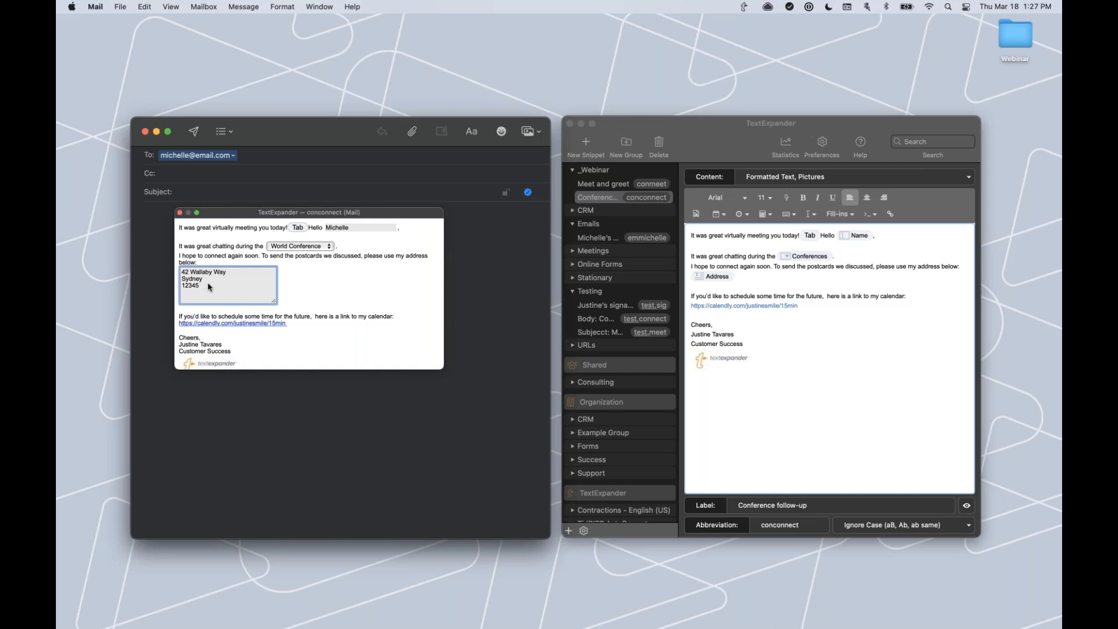
key(BackSpace)
click(305, 292)
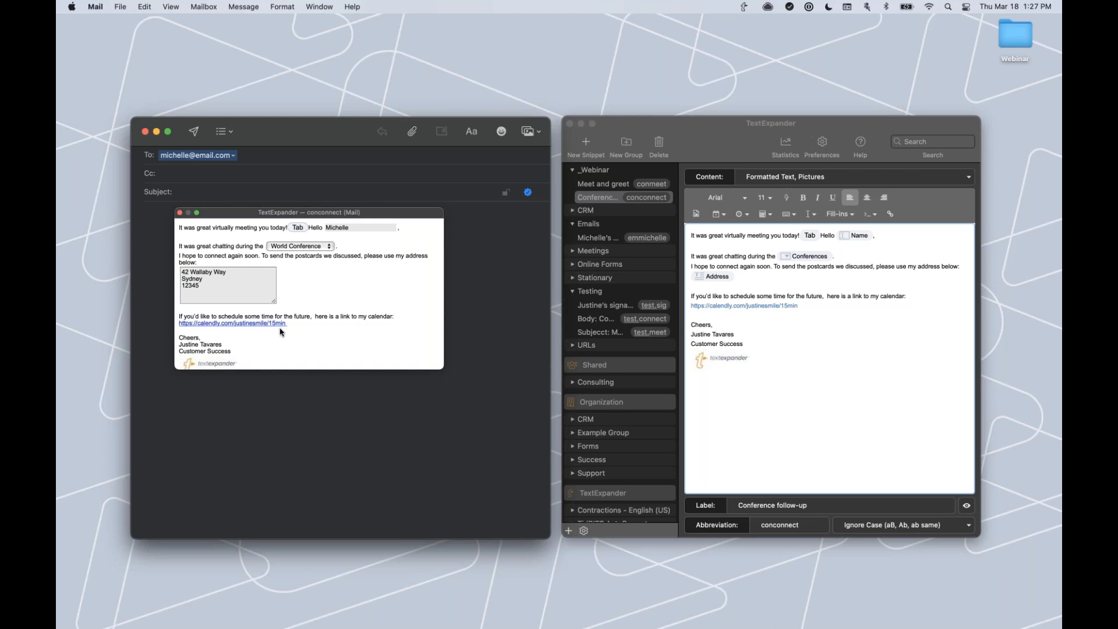
scroll(294, 333, down, 2)
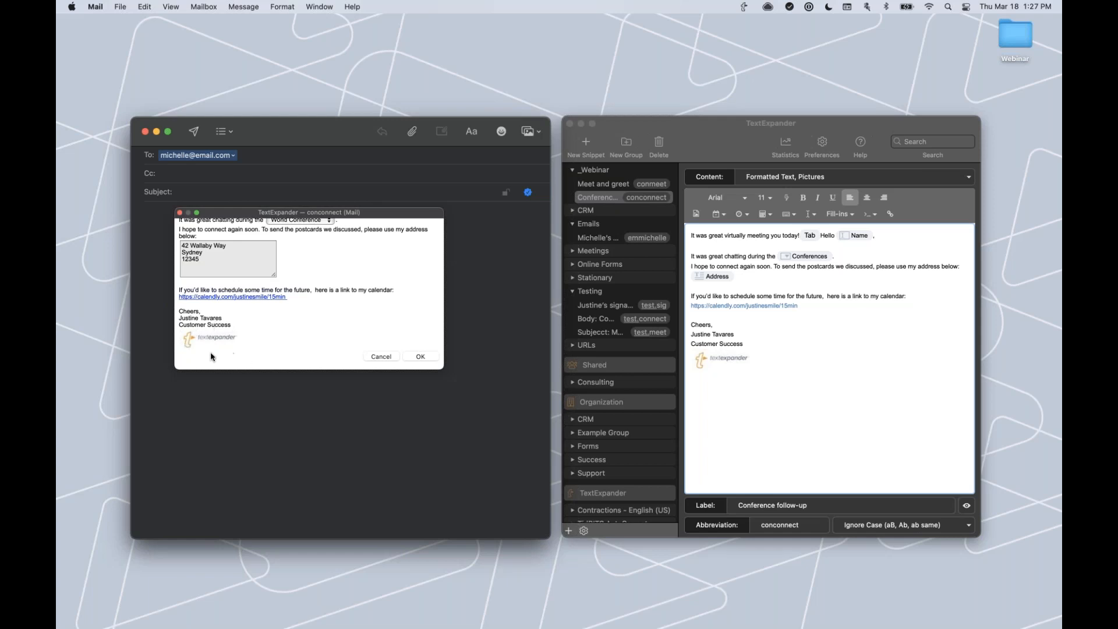
click(420, 357)
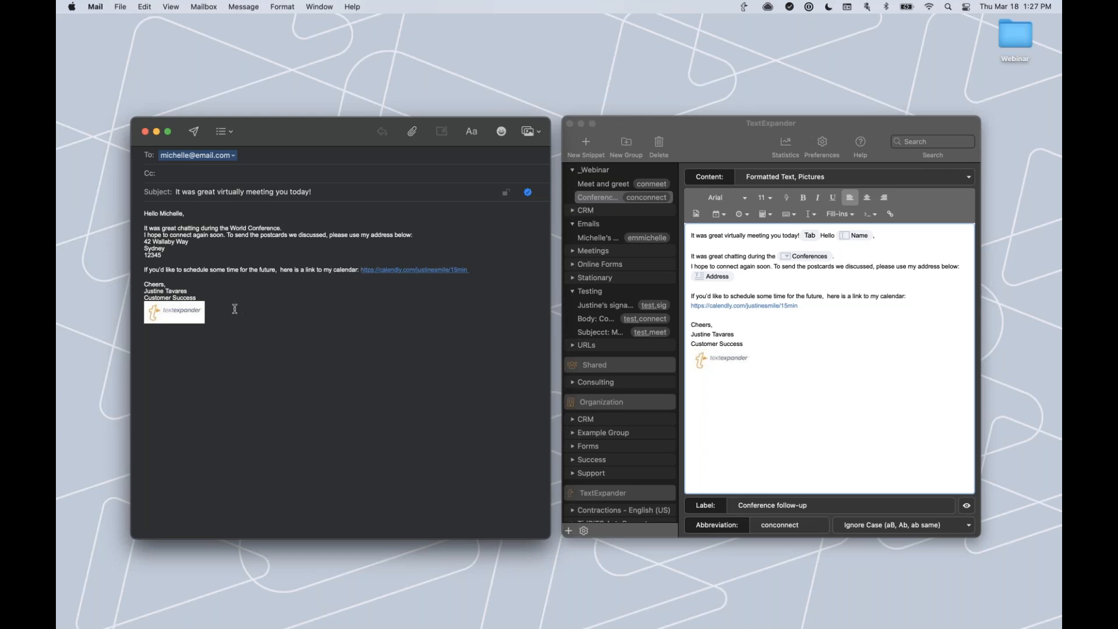
Clear the expanded email body and subject line.
drag(231, 312, 130, 210)
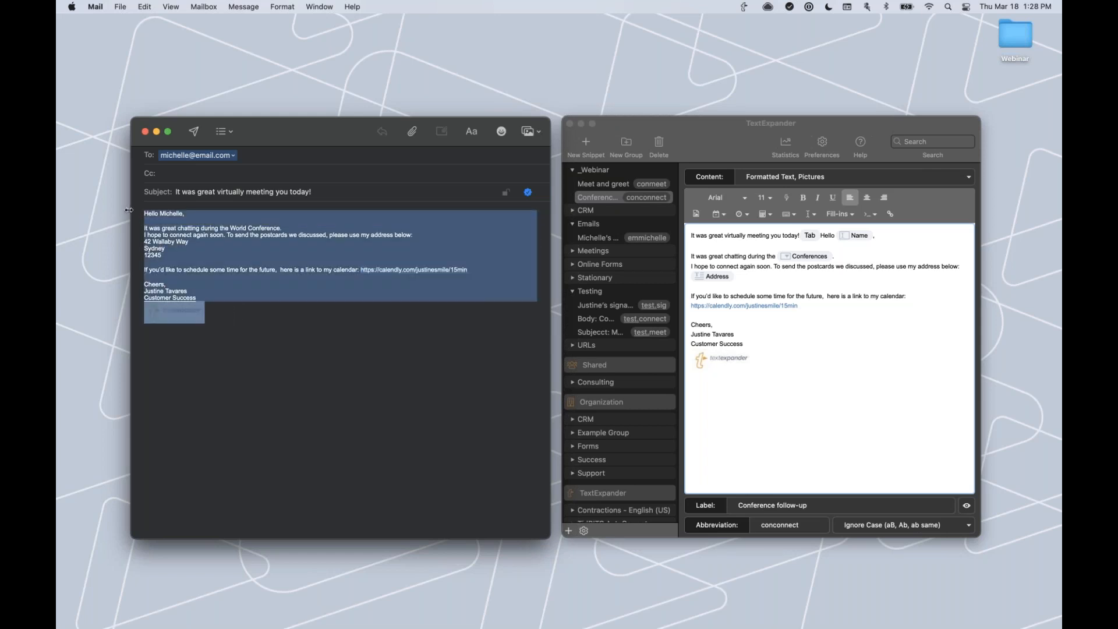
key(BackSpace)
triple_click(168, 193)
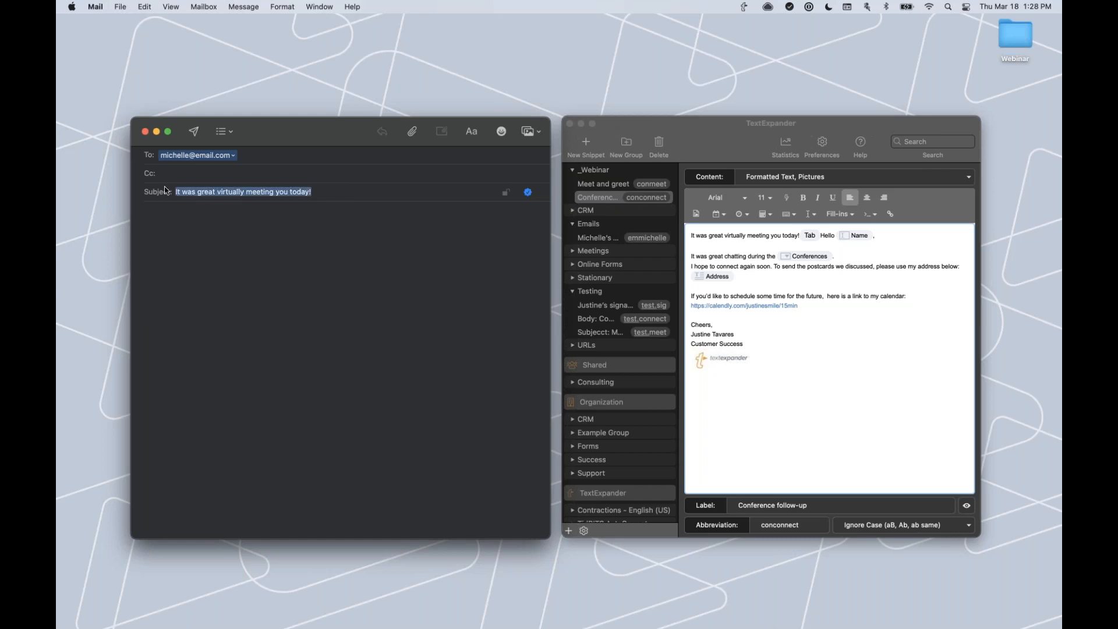
key(BackSpace)
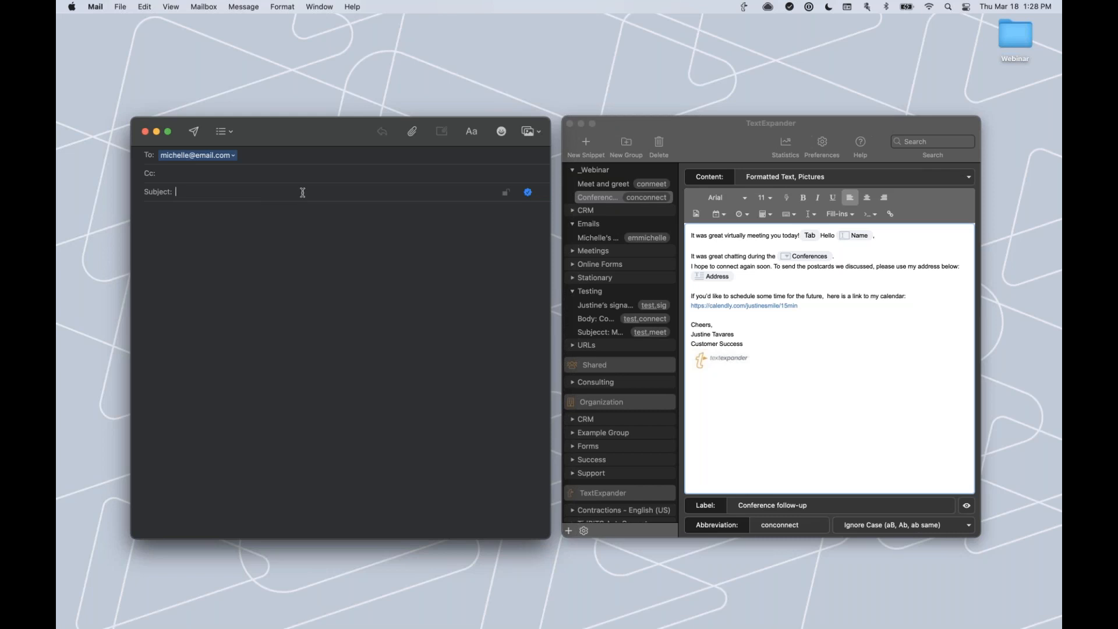
Expand conconnect again with the recipient's first name and the default Mixer conference.
text(conconnect)
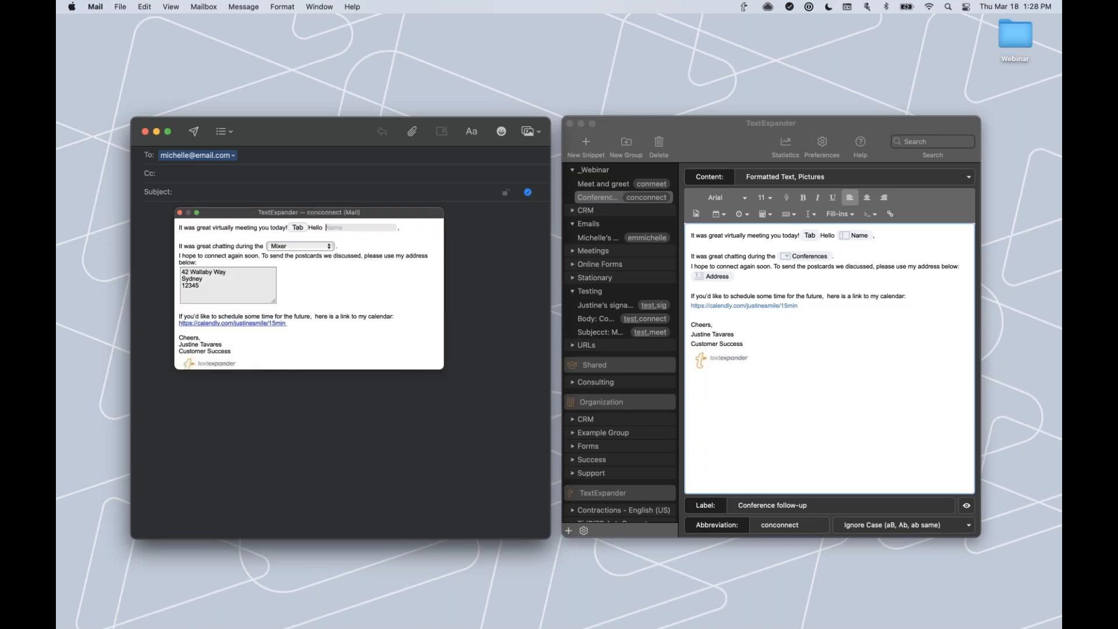
text(Michelle)
scroll(242, 275, down, 2)
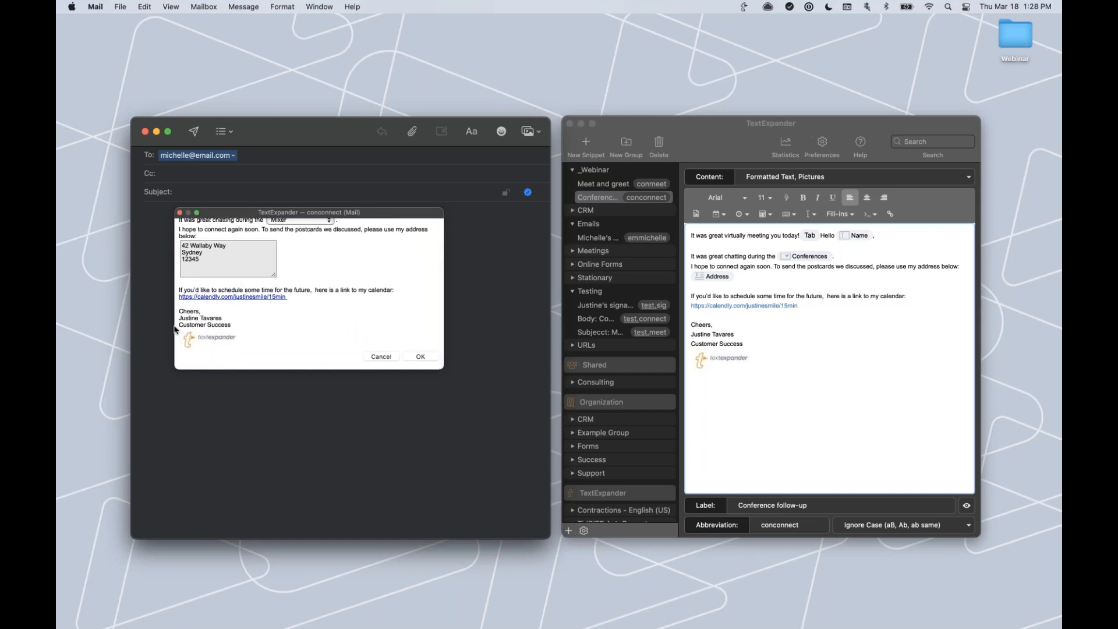
click(423, 357)
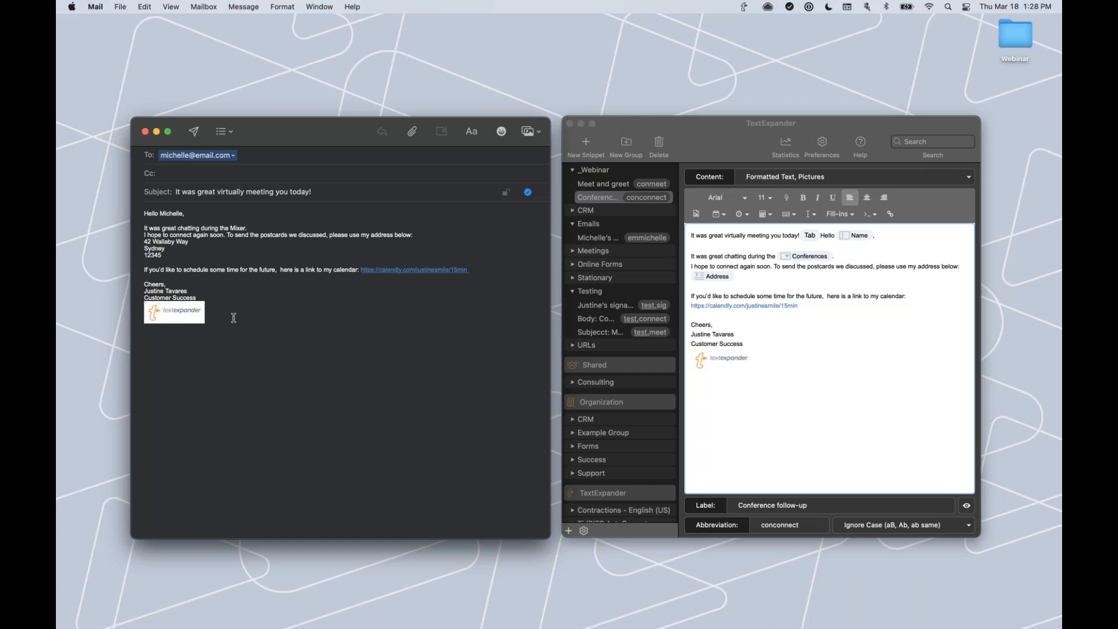
Delete the newly expanded body and select the subject line text.
drag(233, 318, 145, 212)
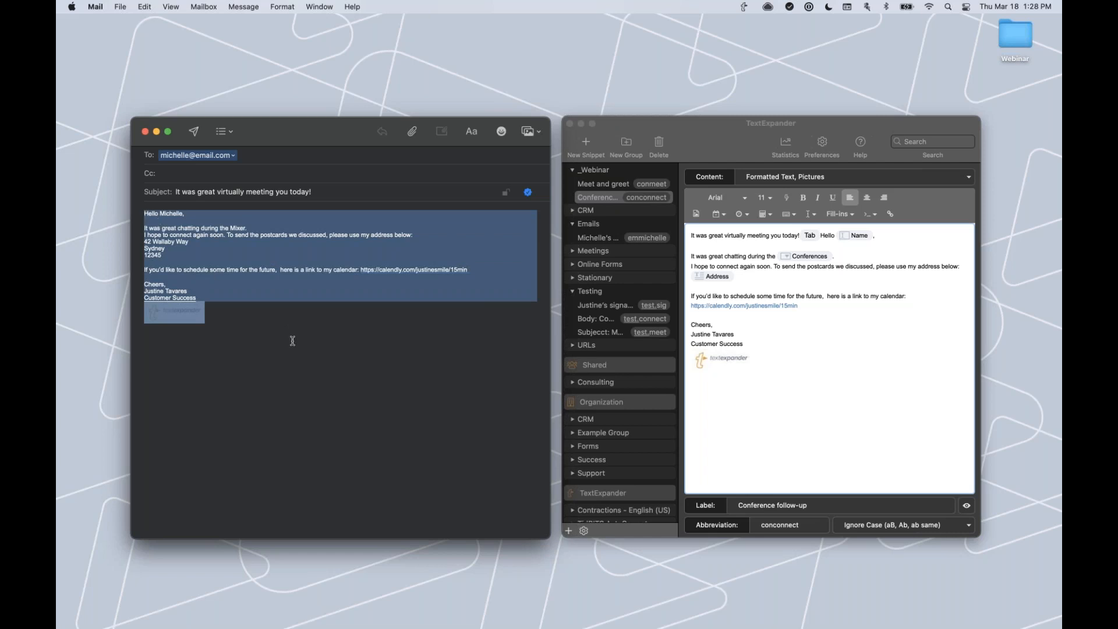
key(BackSpace)
drag(320, 189, 154, 189)
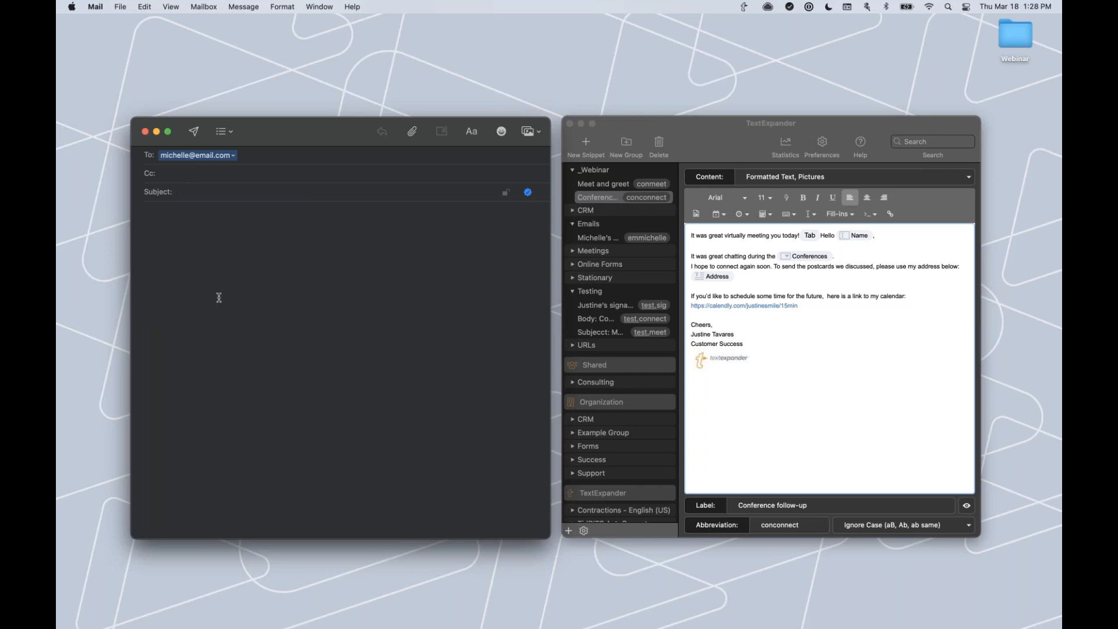
click(773, 353)
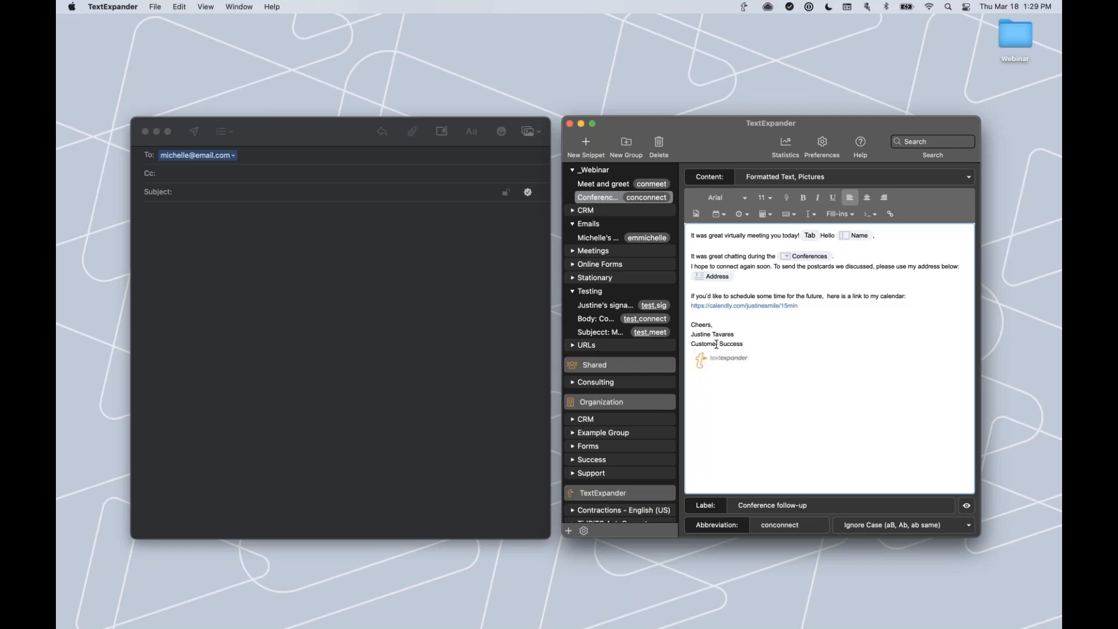
Place the caret in the Conference follow-up snippet's signature area after the logo.
click(765, 363)
click(754, 369)
click(746, 345)
Select and delete the Cheers sign-off, name, Customer Success title and logo.
click(743, 374)
drag(758, 362, 689, 325)
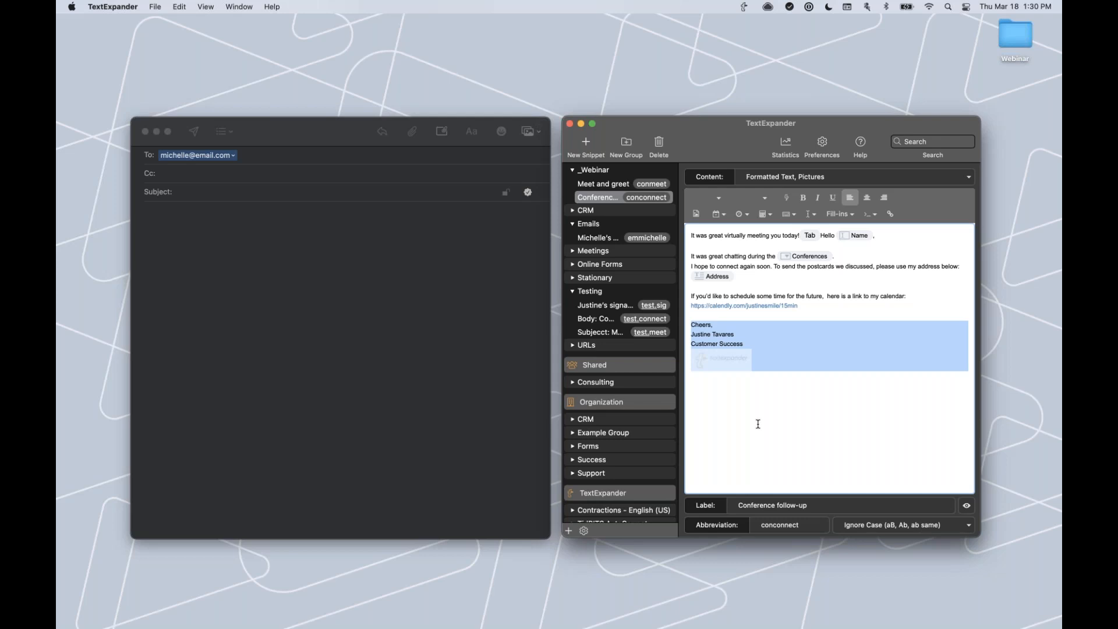
key(BackSpace)
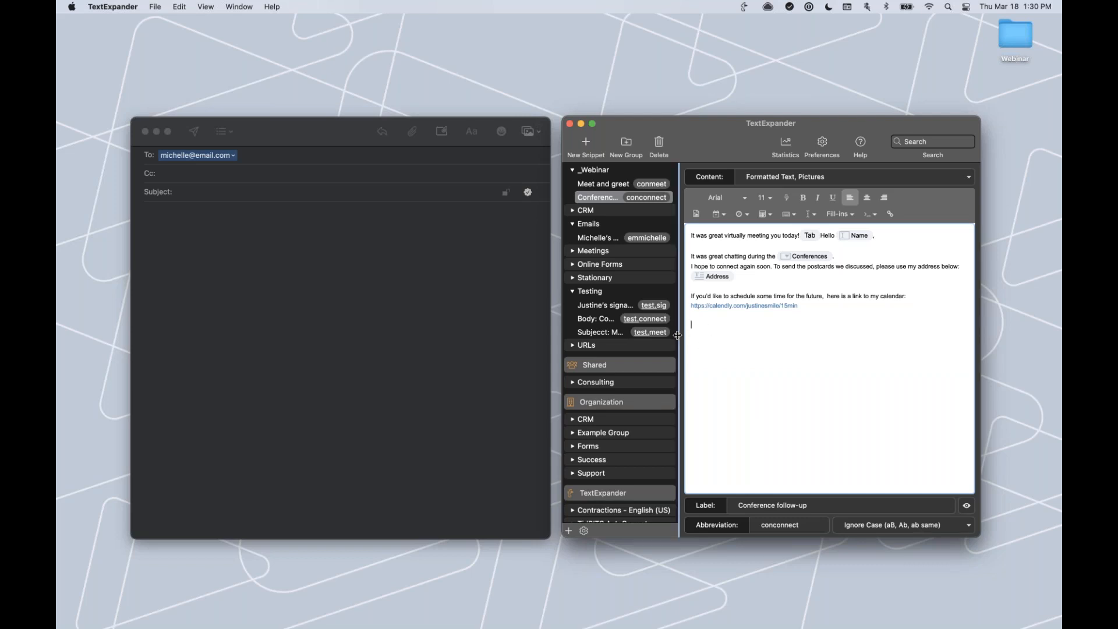
Embed the test.sig snippet beneath the Calendly link using Insert Snippet.
click(791, 215)
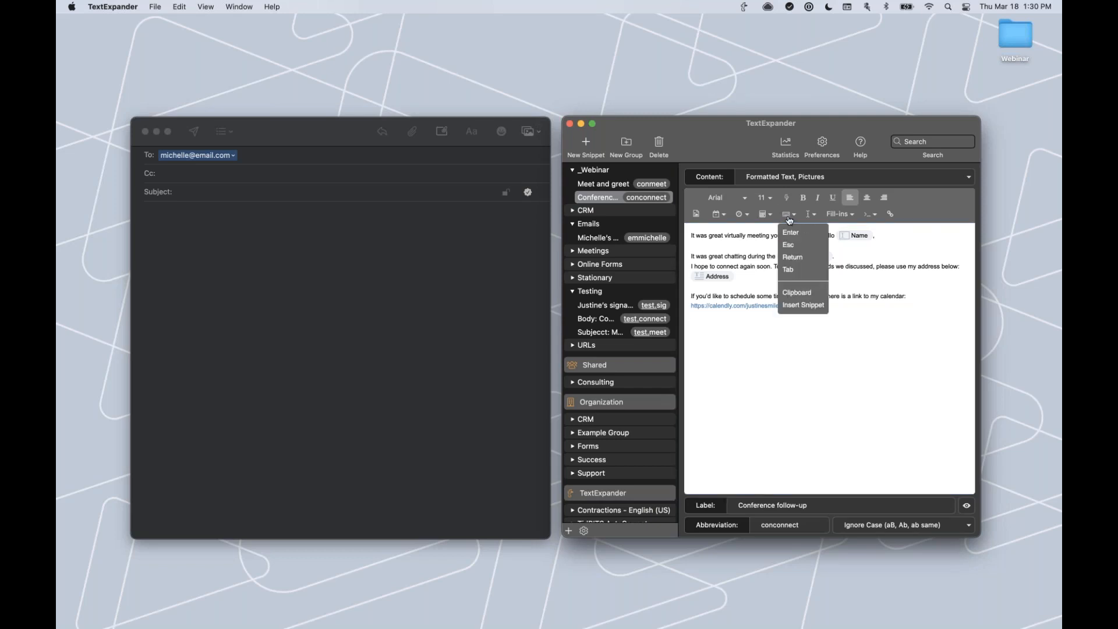
click(795, 306)
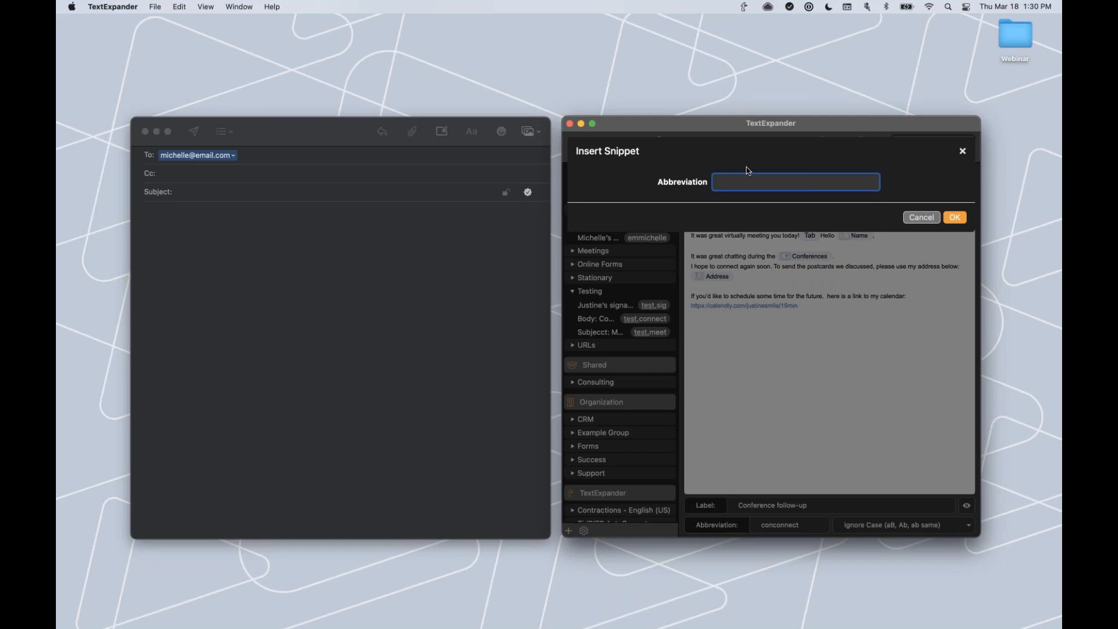
text(test)
text(,sig)
click(955, 218)
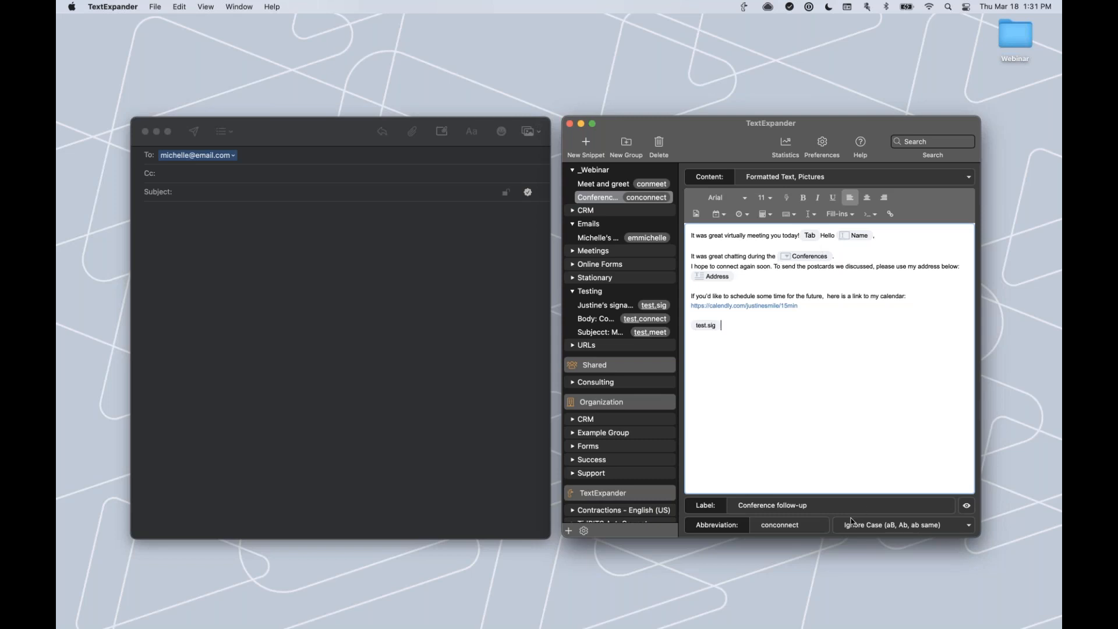
Expand conconnect in the Mail subject with the recipient's first name, producing the embedded signature.
click(356, 193)
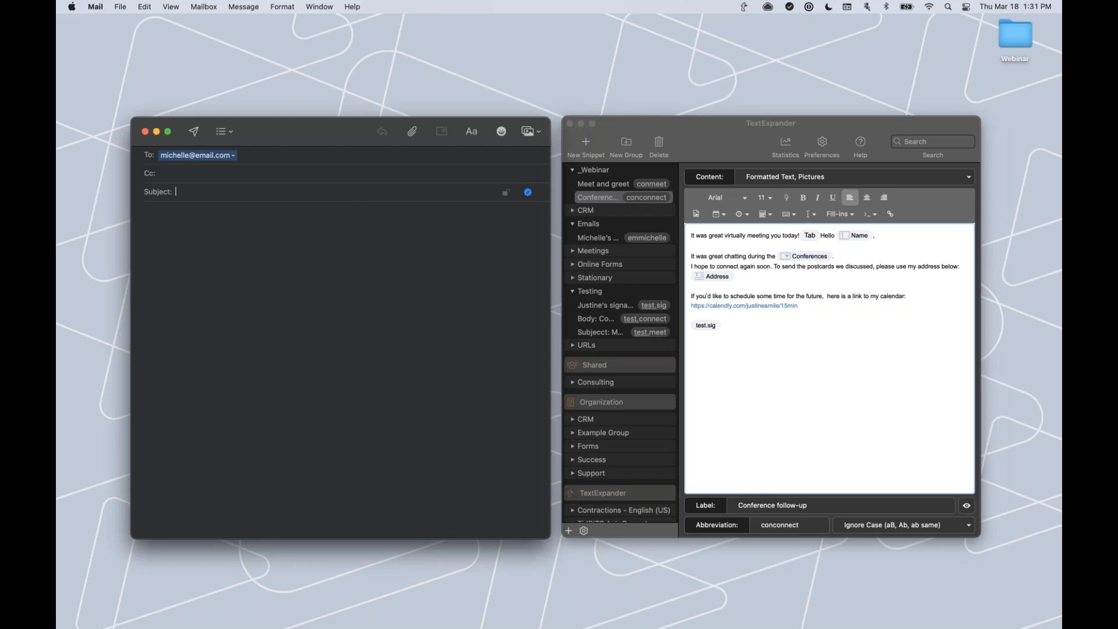
text(conconnect)
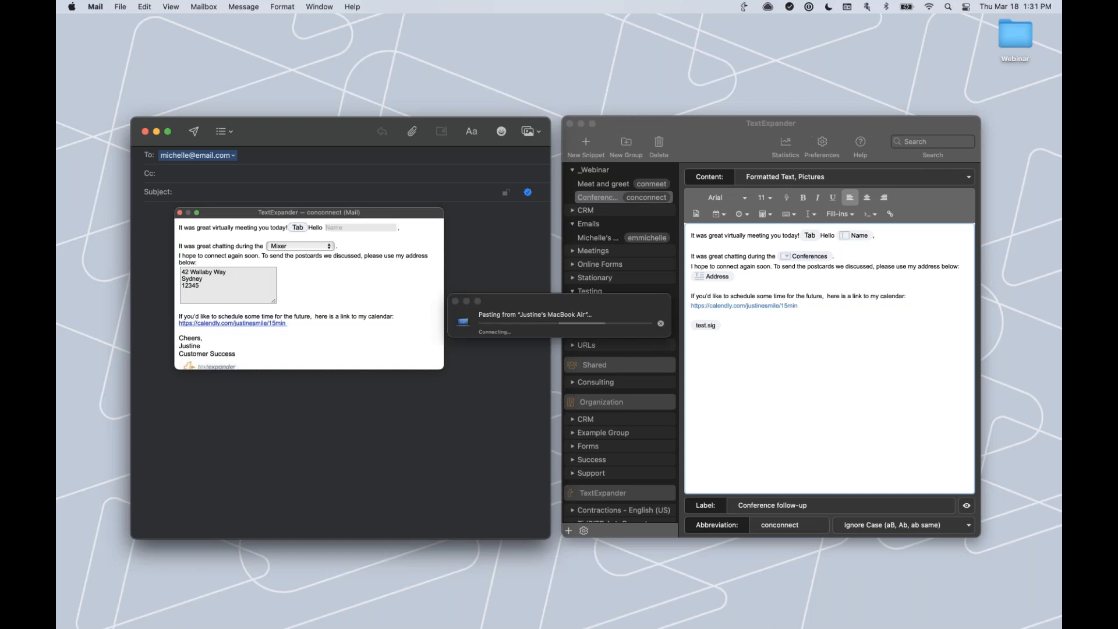
text(J)
text(ichelle)
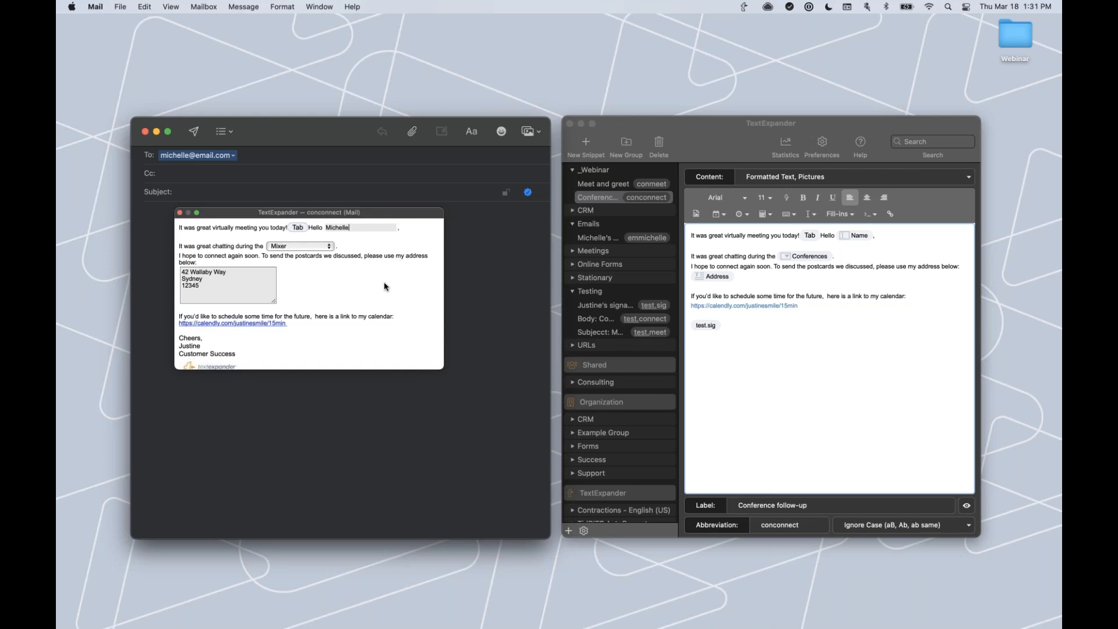
scroll(384, 288, down, 3)
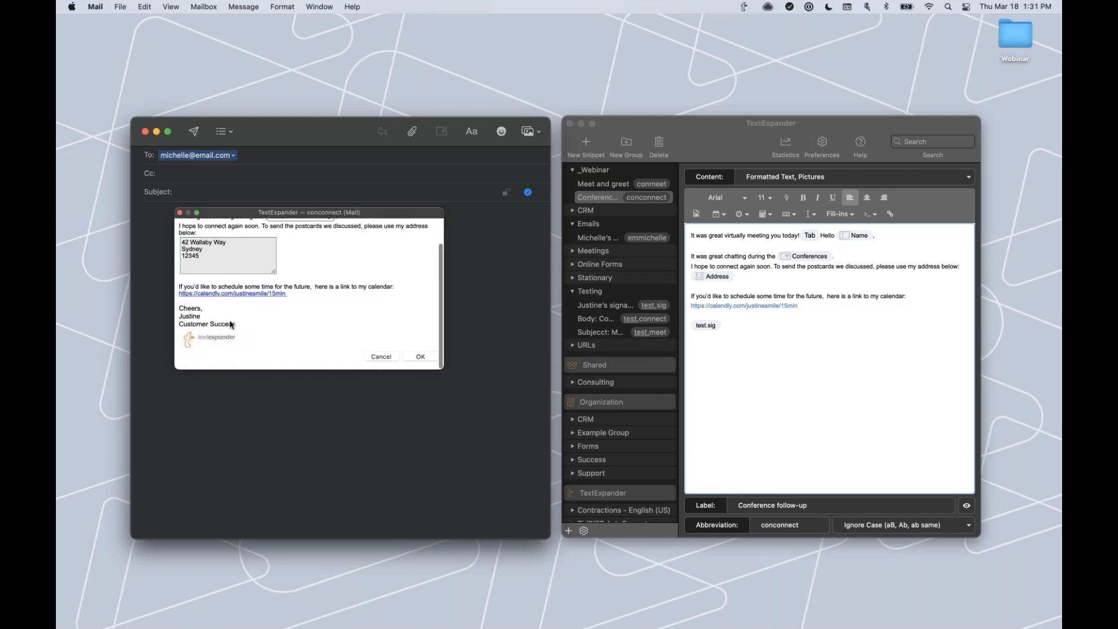
scroll(228, 320, up, 1)
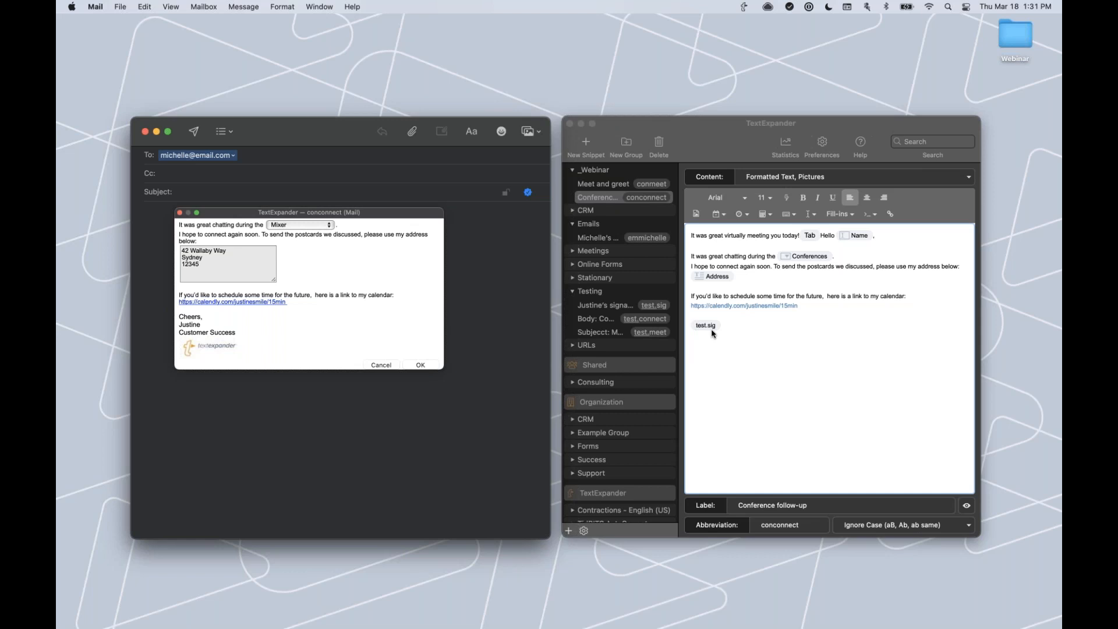
scroll(226, 319, down, 1)
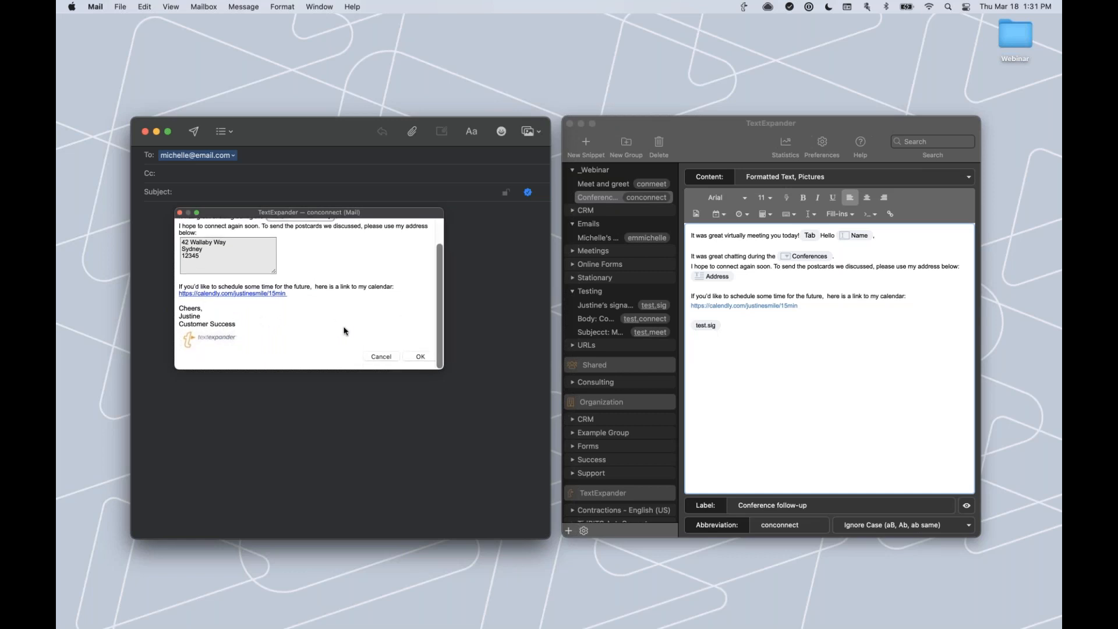
click(420, 357)
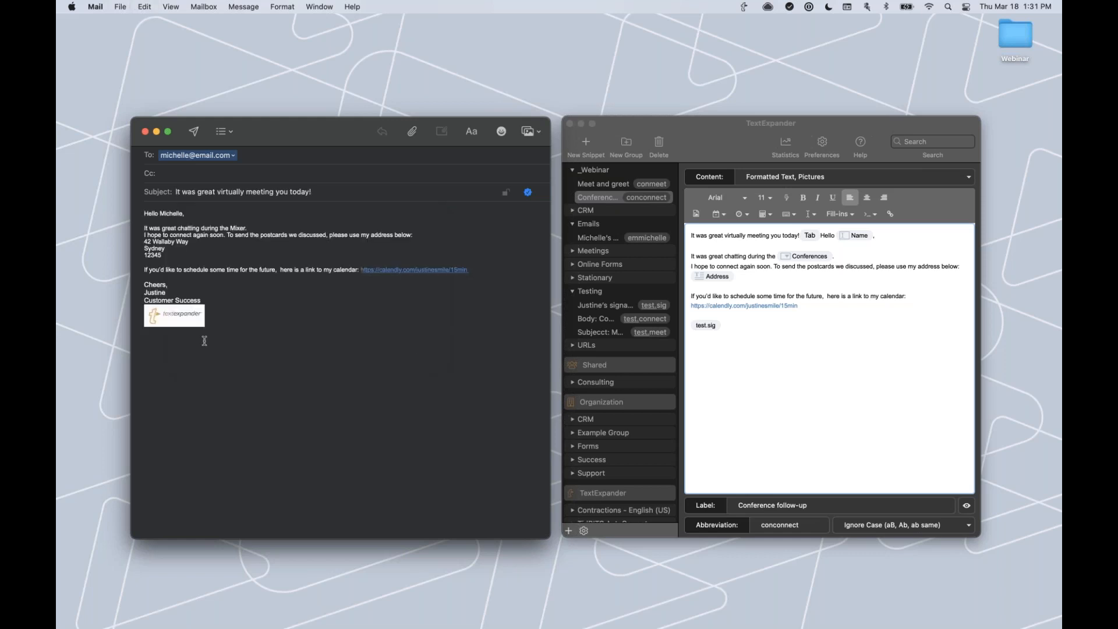
Change the signature snippet's title line from 'Success' to 'Experience', making it Customer Experience.
click(617, 309)
click(617, 309)
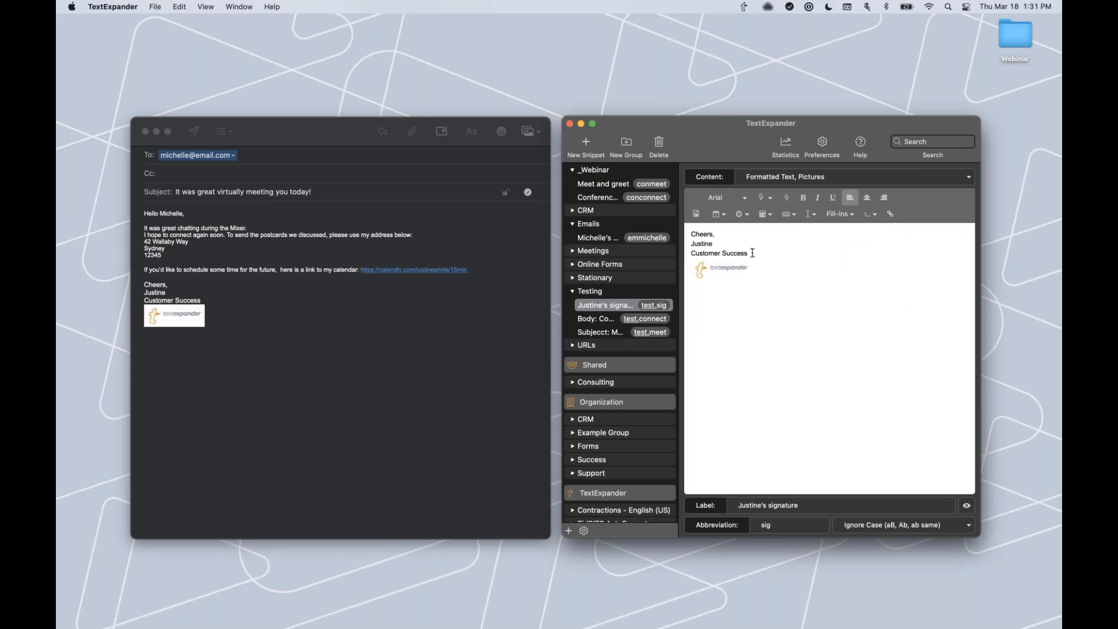
drag(752, 253, 723, 253)
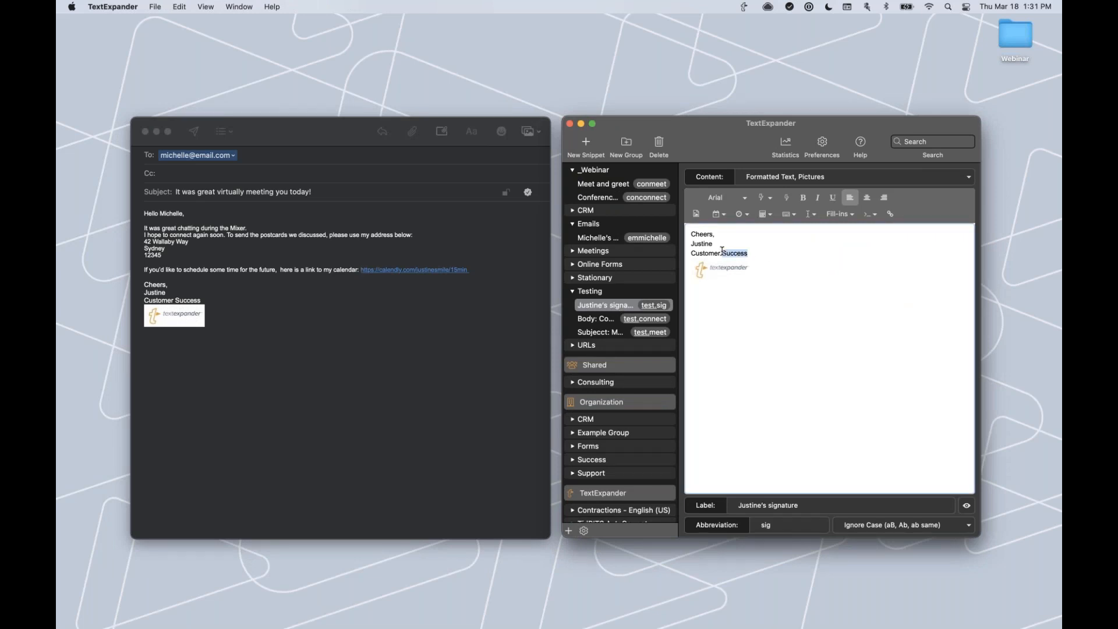
text(Experience)
Delete the expanded test body and the subject from the Mail draft, leaving only the recipient.
click(600, 198)
click(273, 332)
drag(239, 310, 136, 205)
key(BackSpace)
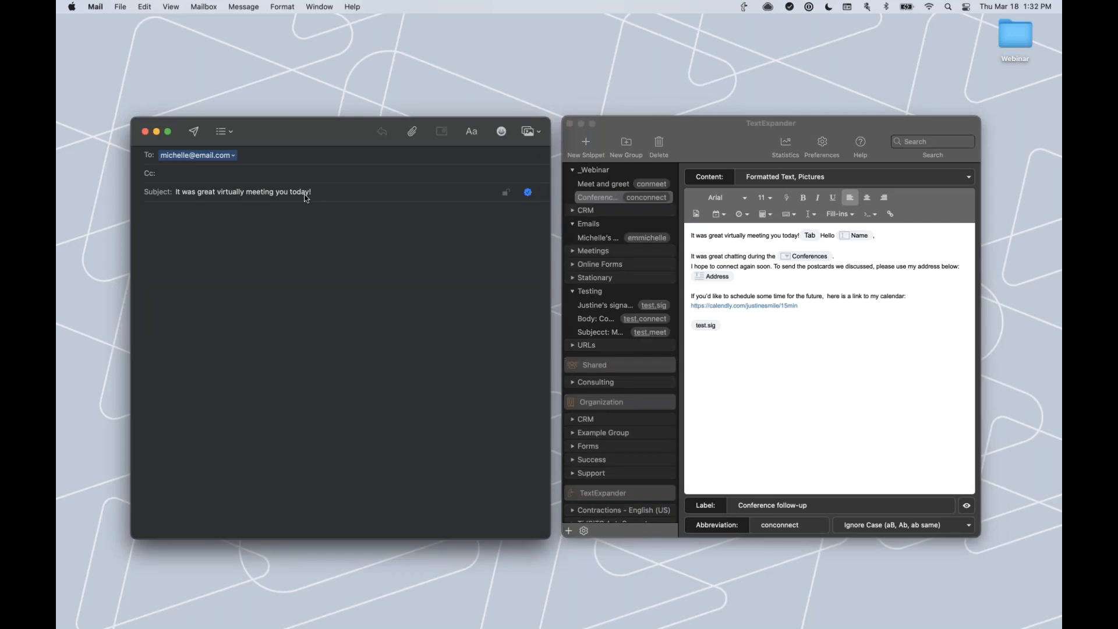
drag(313, 192, 161, 192)
key(BackSpace)
click(725, 338)
click(184, 200)
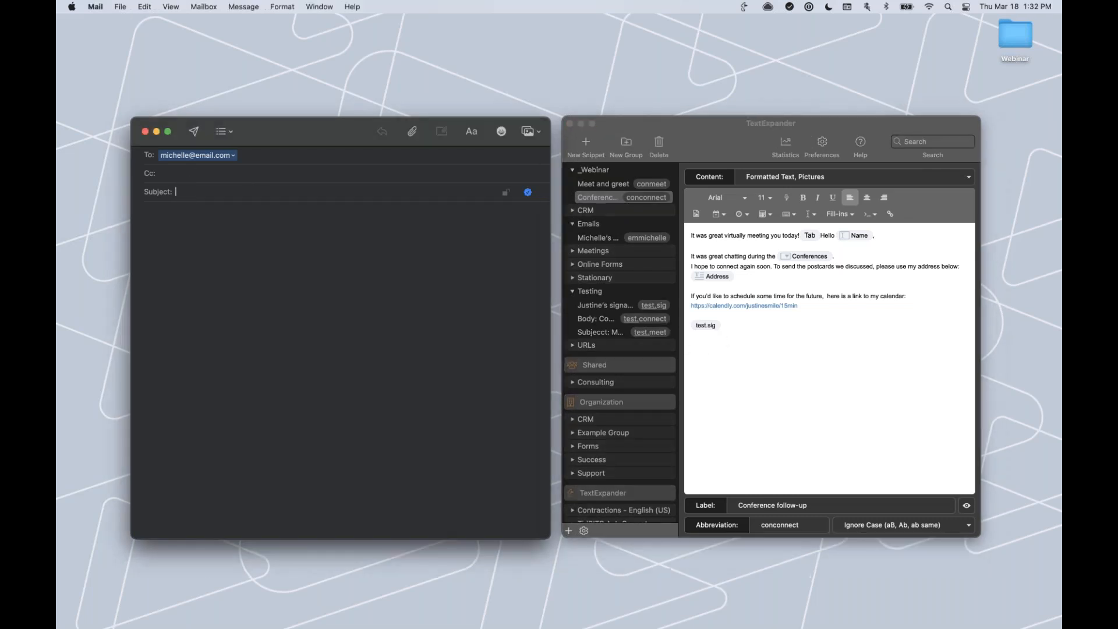
text(conconnectJustine)
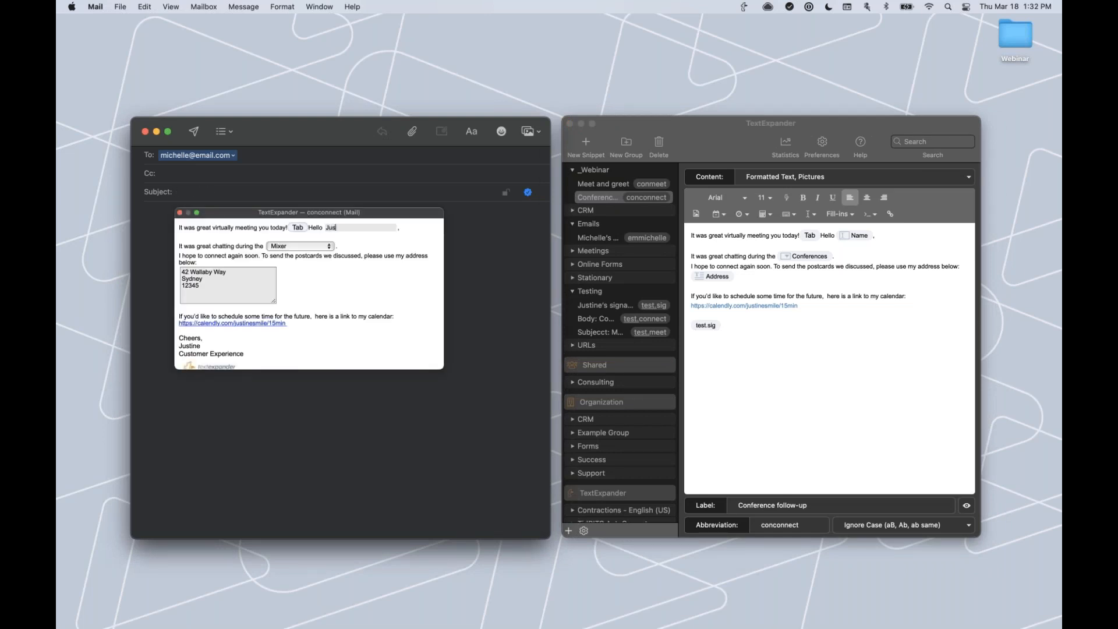
key(BackSpace)
key(BackSpace)
key(BackSpace)
key(BackSpace)
key(BackSpace)
key(BackSpace)
text(Michelle)
scroll(233, 324, down, 3)
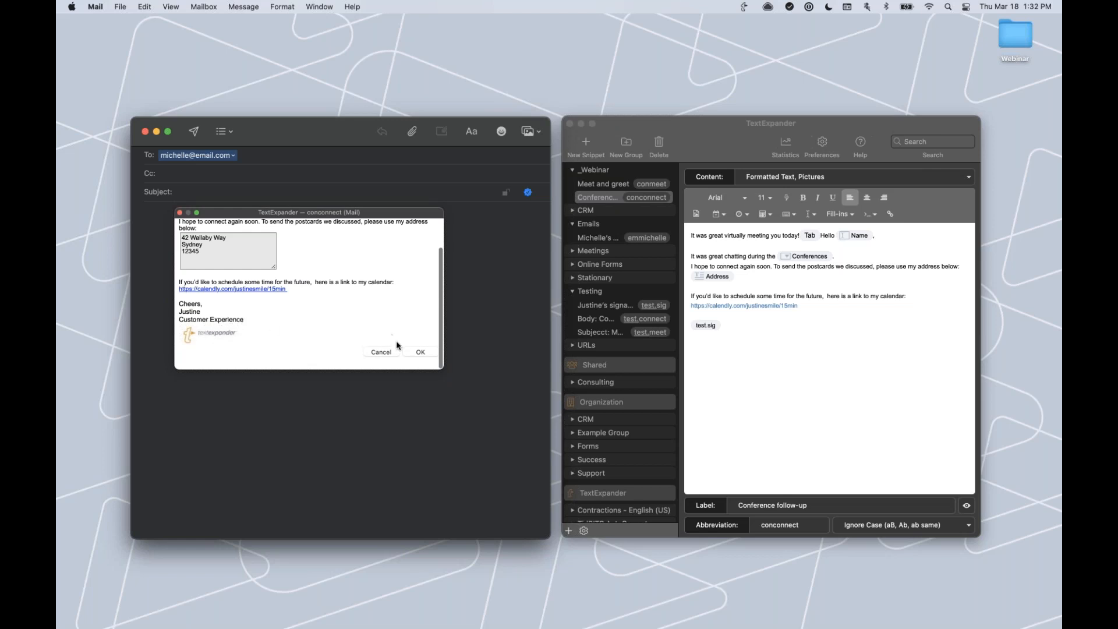
click(420, 352)
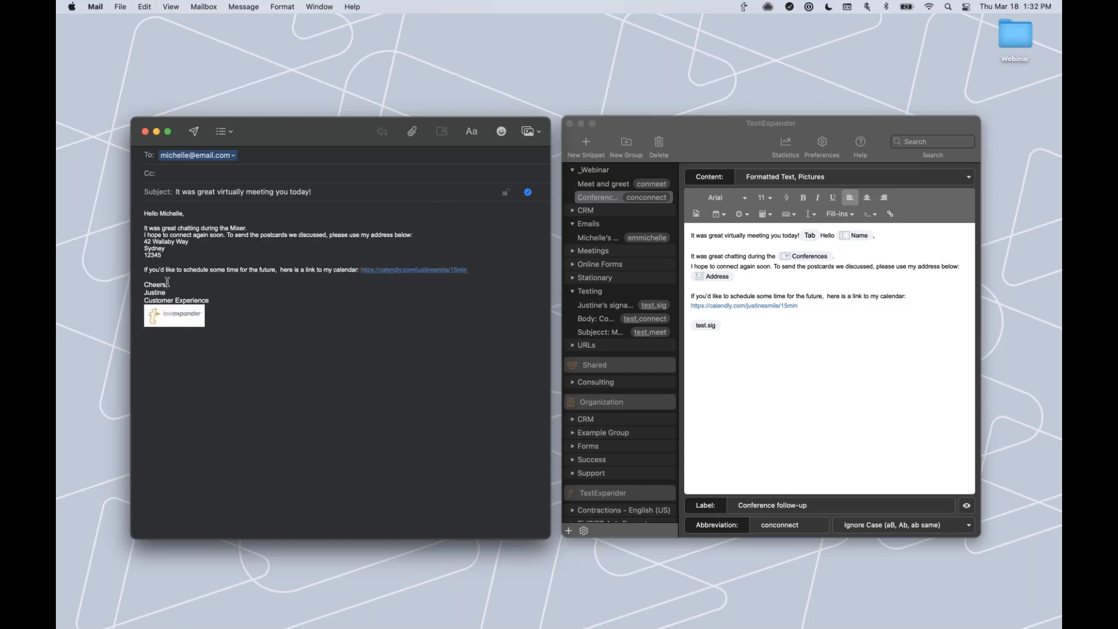
mouse_move(350, 348)
mouse_down()
mouse_move(318, 350)
mouse_move(220, 299)
mouse_move(135, 231)
mouse_move(126, 208)
mouse_up()
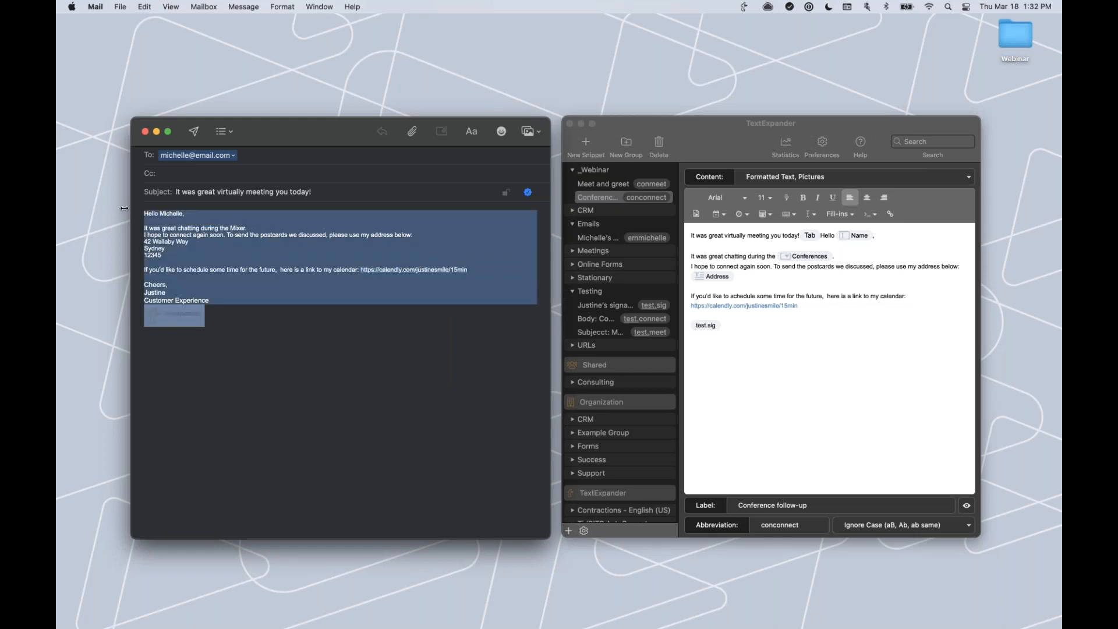
key(BackSpace)
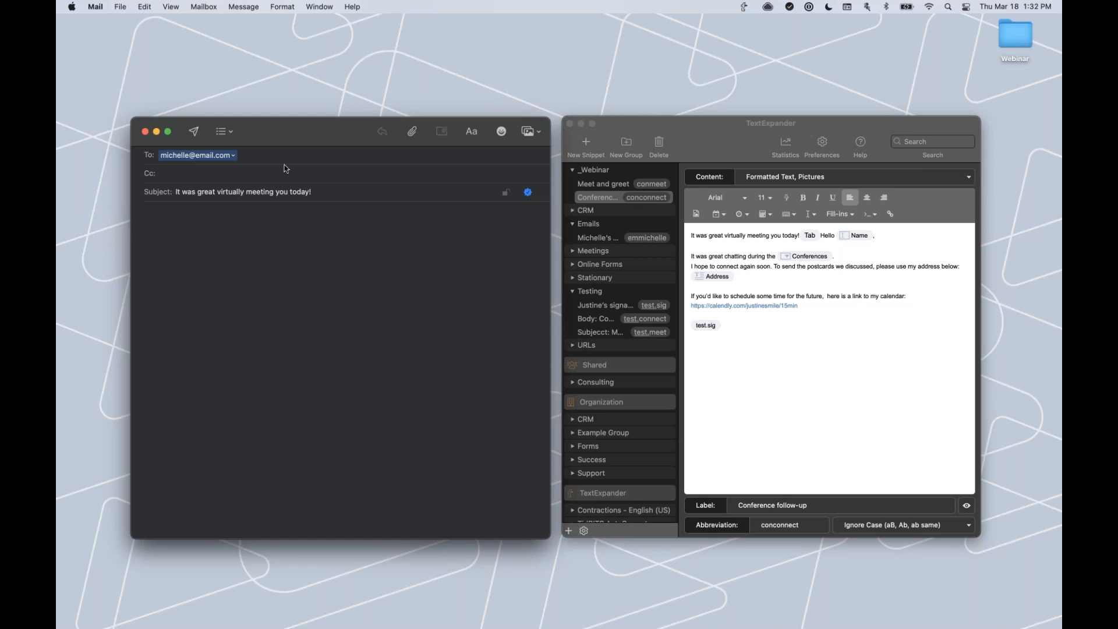
drag(318, 191, 157, 189)
key(BackSpace)
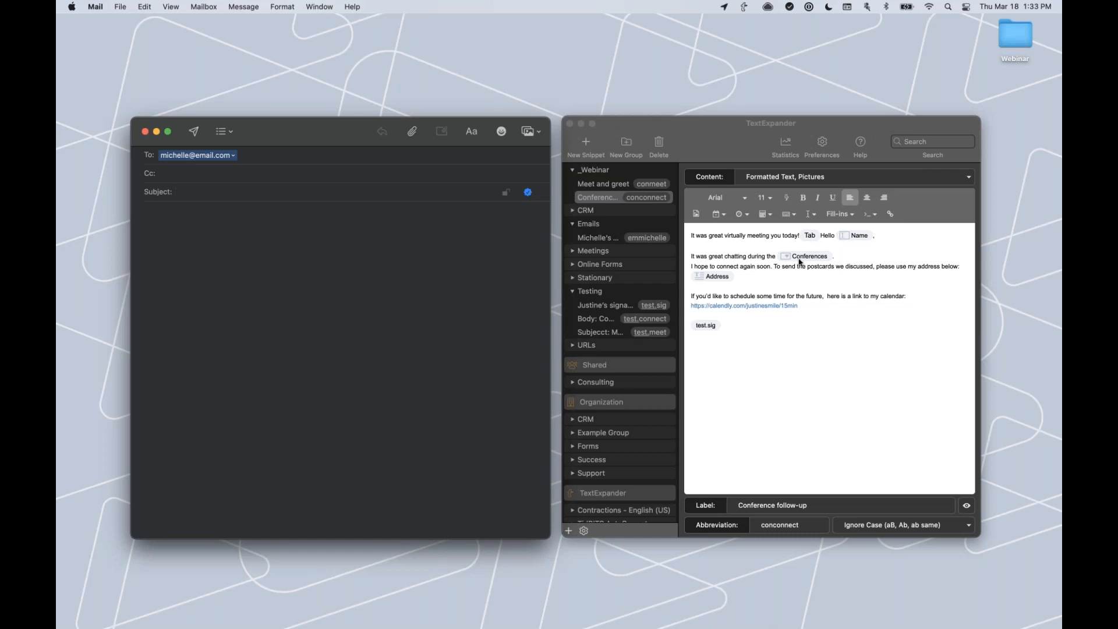
click(854, 240)
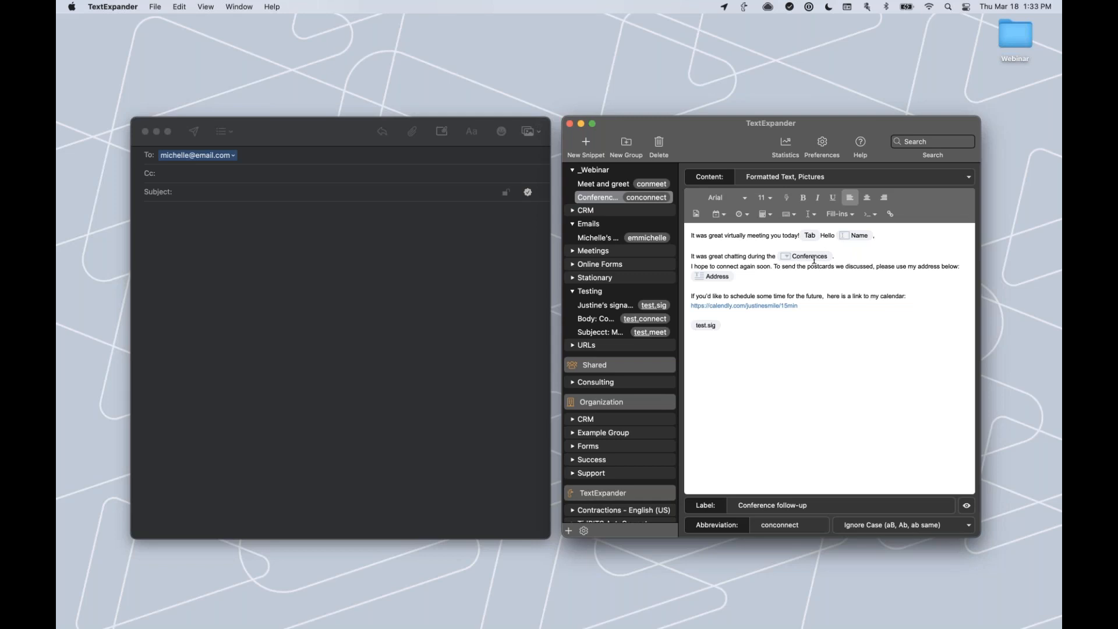
click(837, 257)
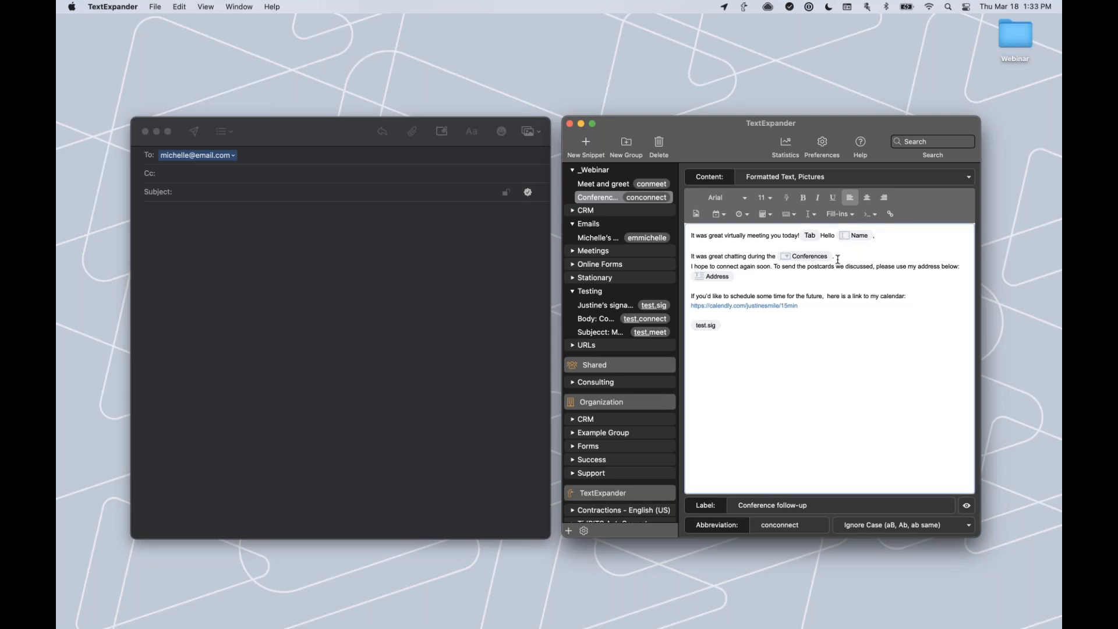
click(741, 278)
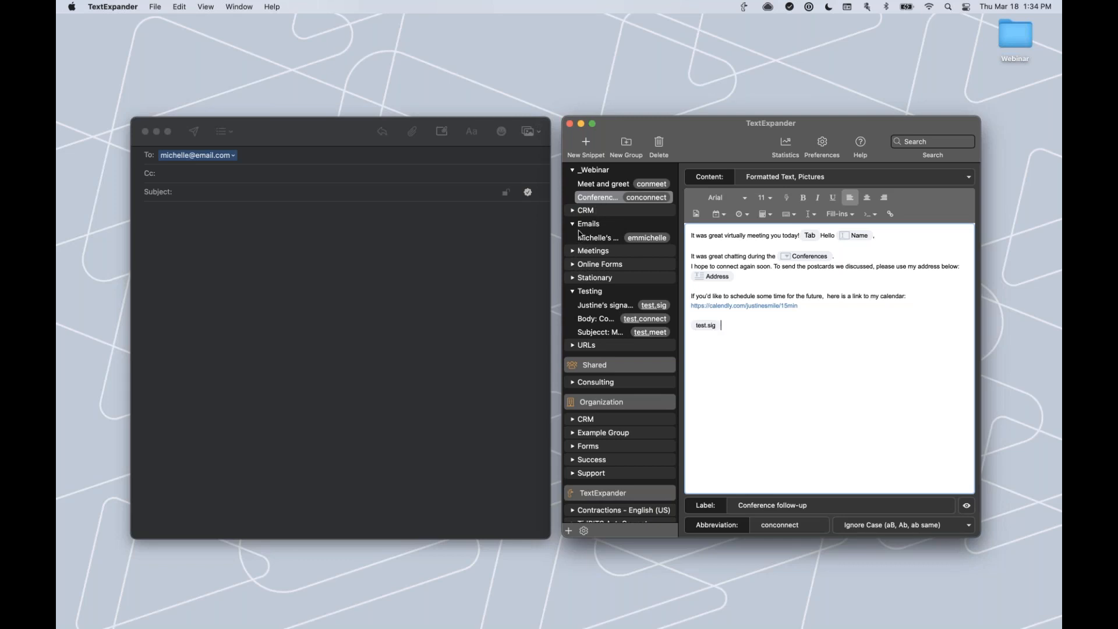
Preview the _Webinar group's Meet and greet and Conference follow-up snippets, then show its group settings.
click(597, 173)
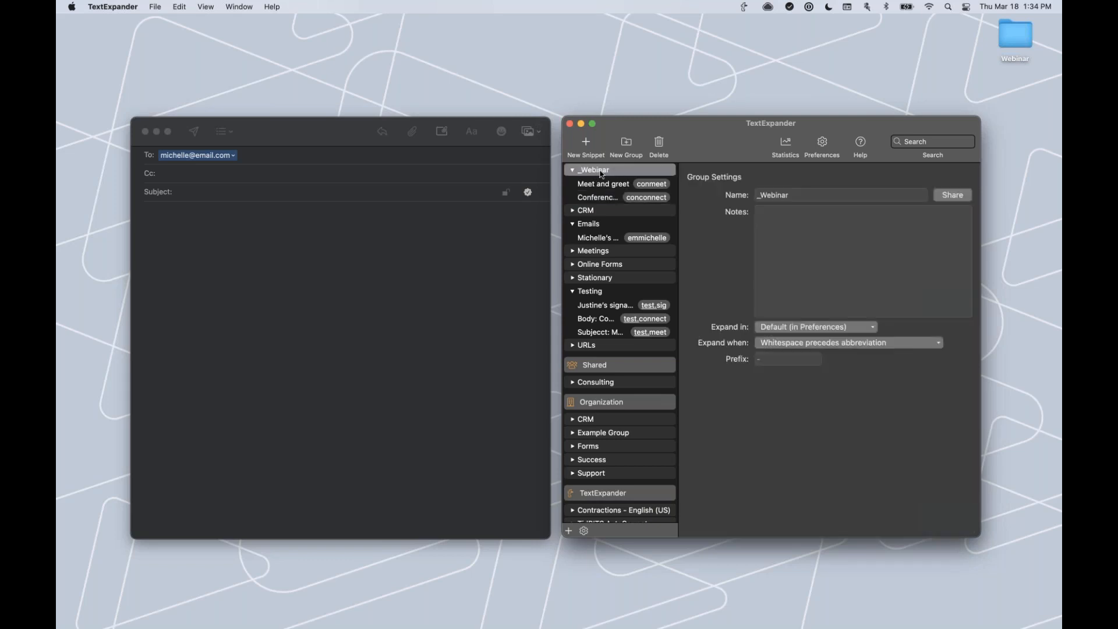
click(594, 185)
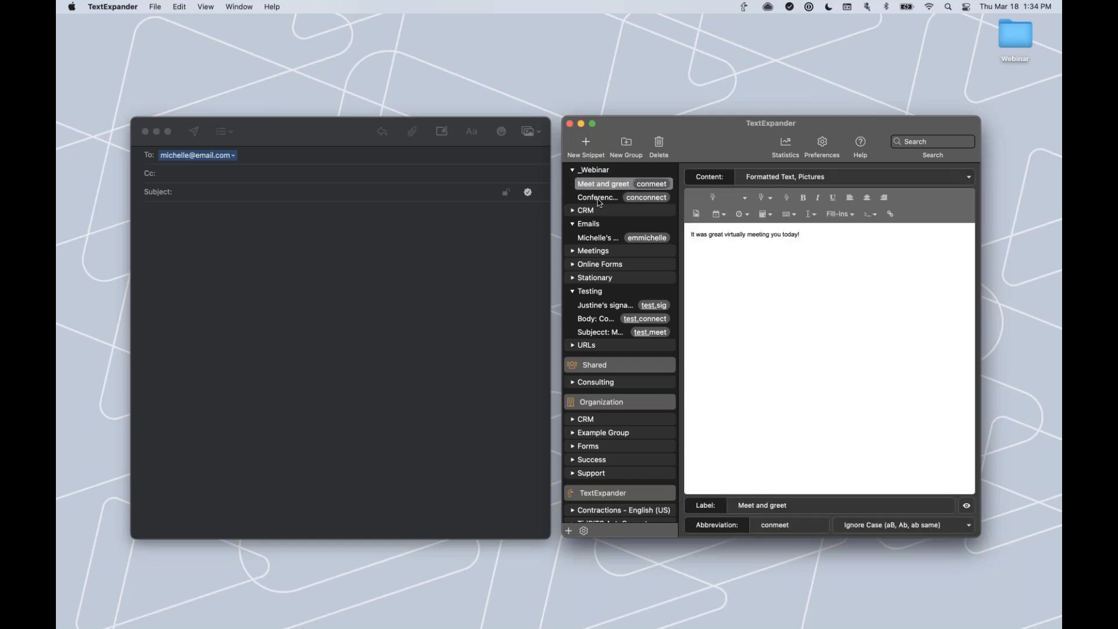
click(599, 199)
click(599, 172)
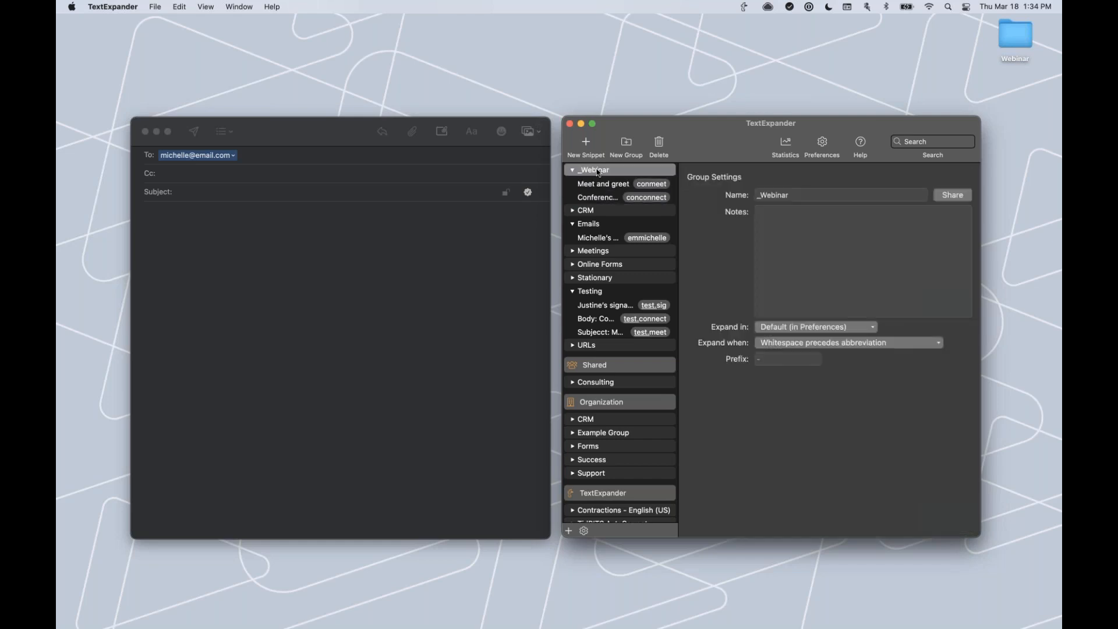
Add a new group named Conferences with the note 'Use this group to follow up with customers'.
click(626, 145)
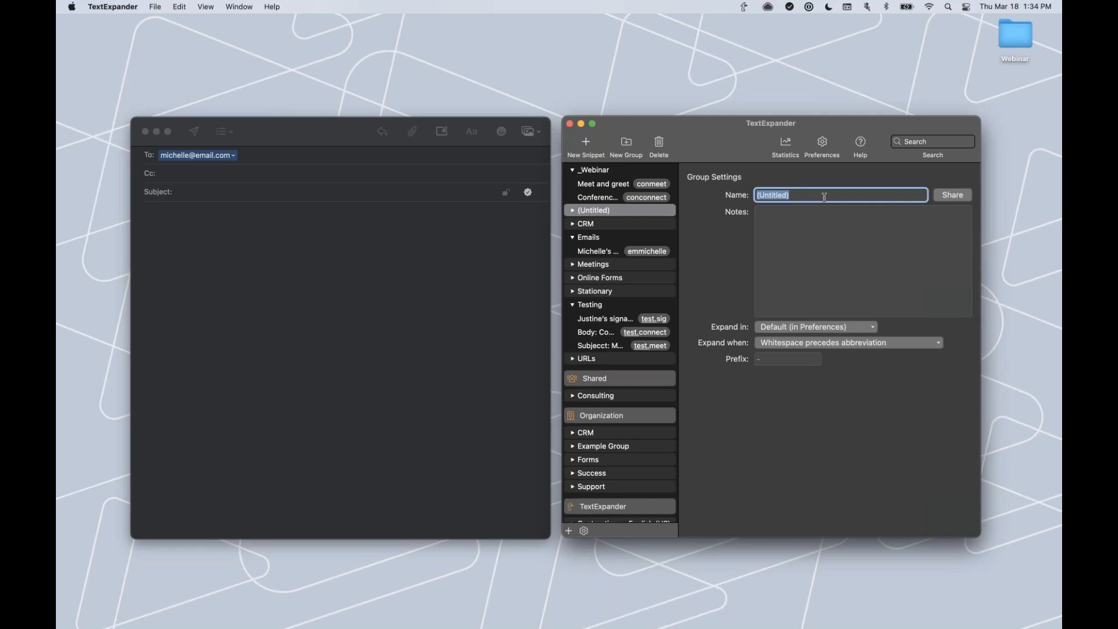
text(Conferences)
click(797, 239)
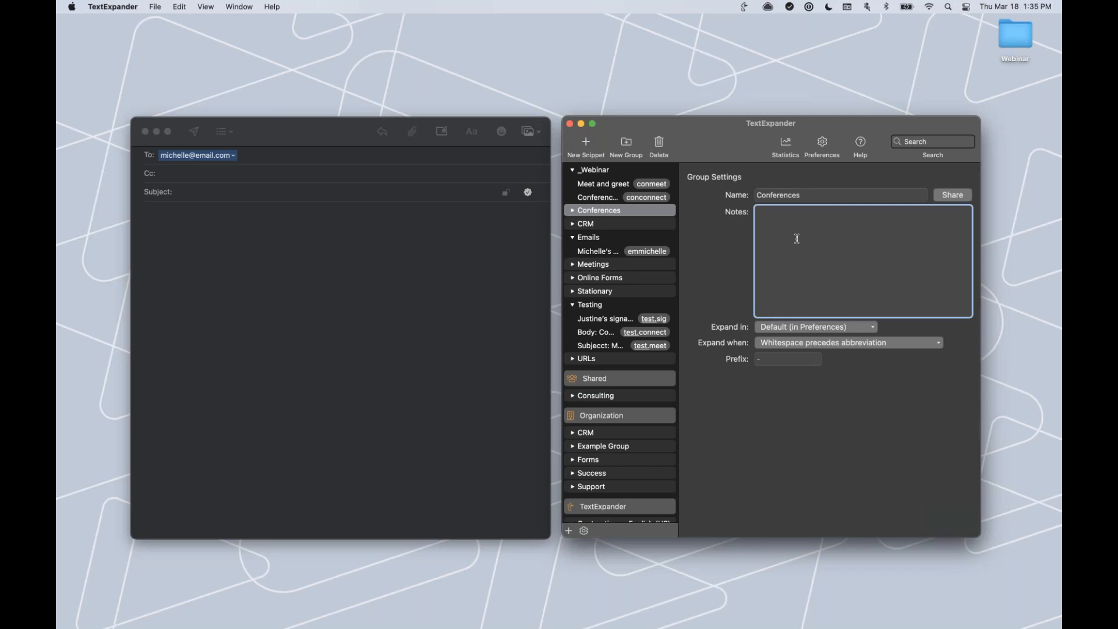
text(Usi)
text(e this group to )
text(follow up with c)
text(ustomers)
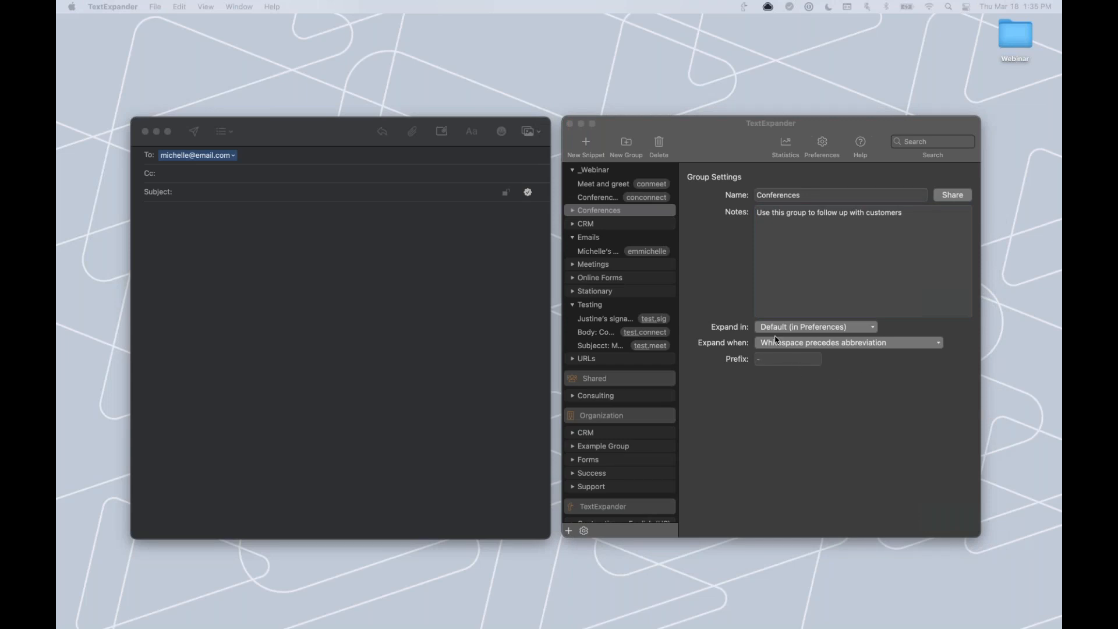
click(787, 308)
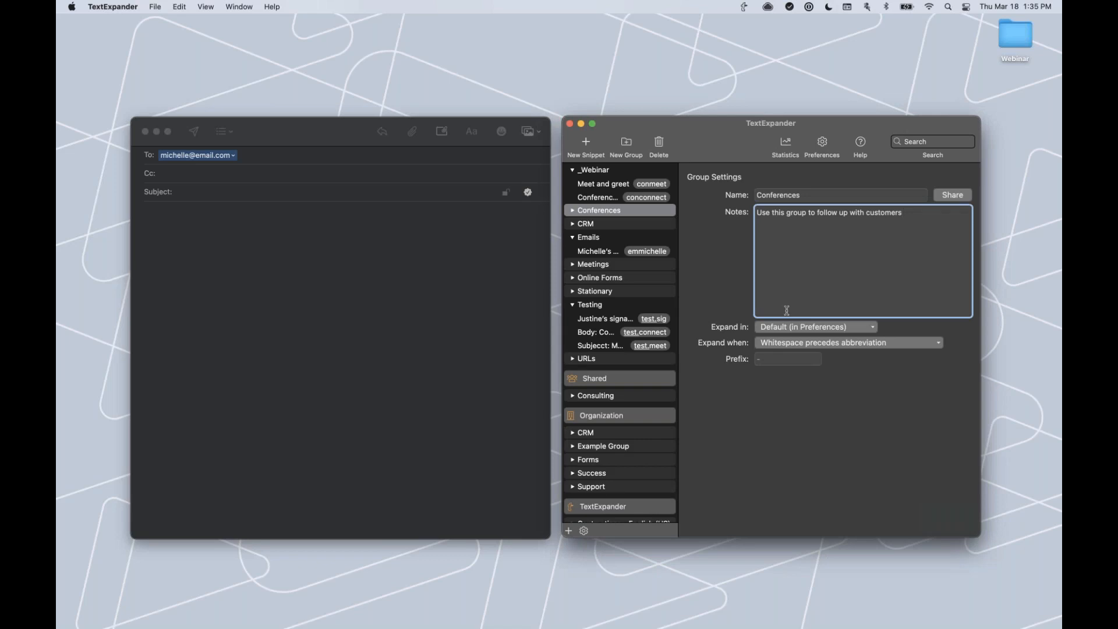
click(872, 329)
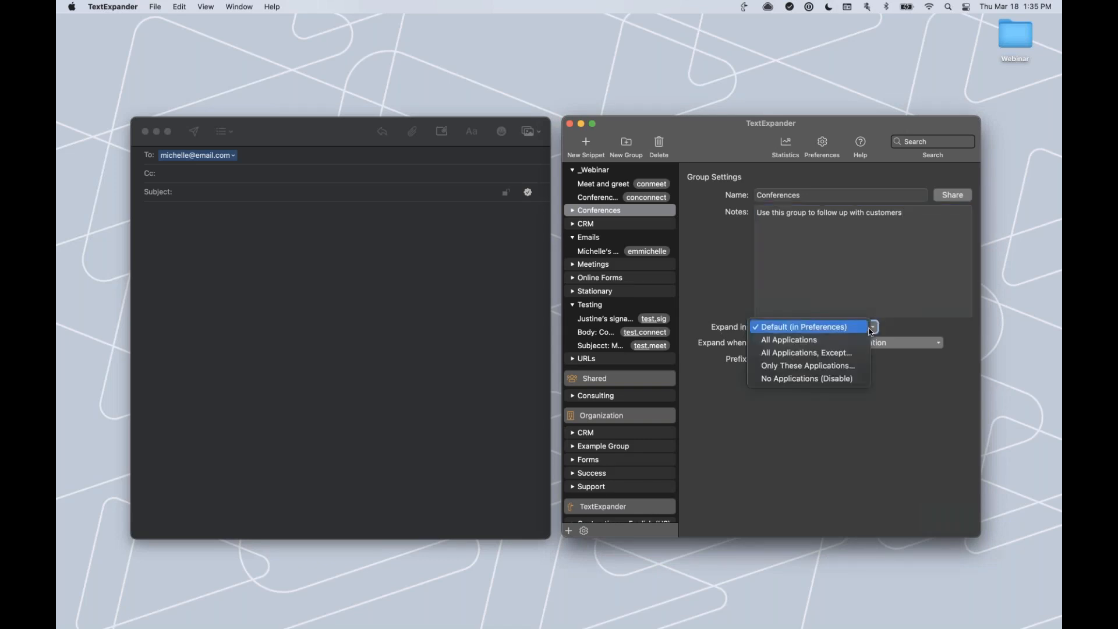
click(842, 353)
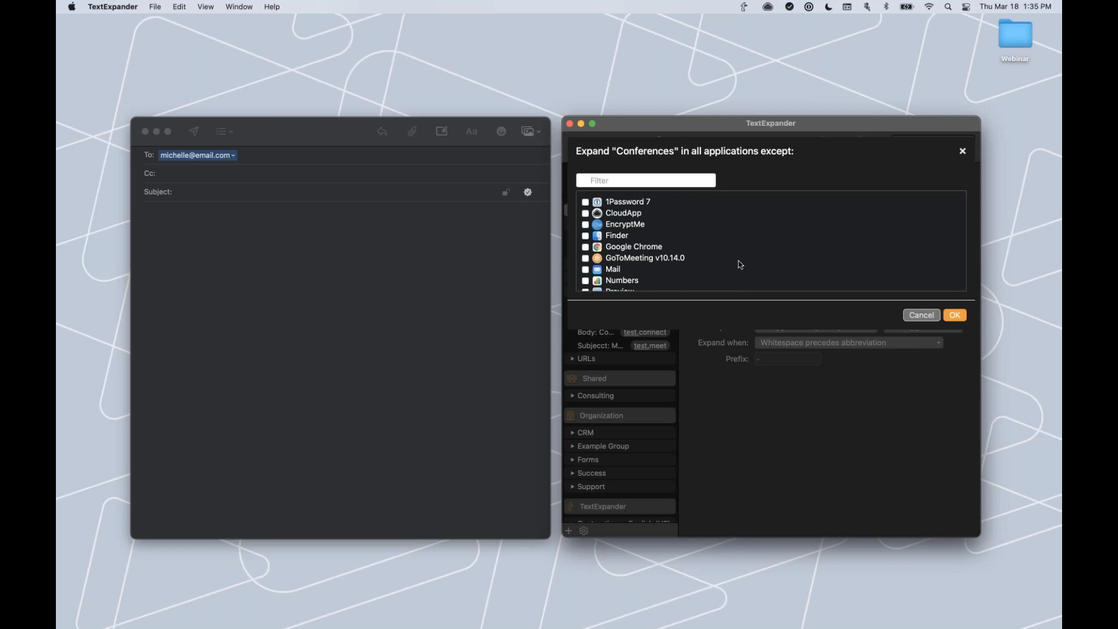
scroll(741, 265, down, 3)
scroll(737, 263, up, 3)
scroll(675, 257, down, 5)
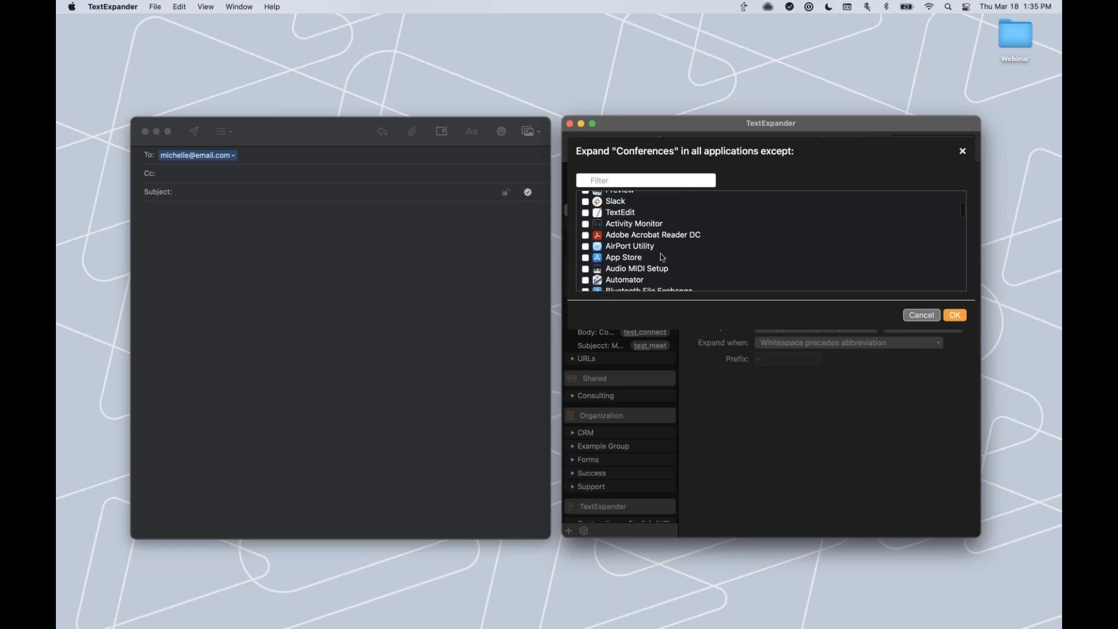
scroll(863, 277, down, 8)
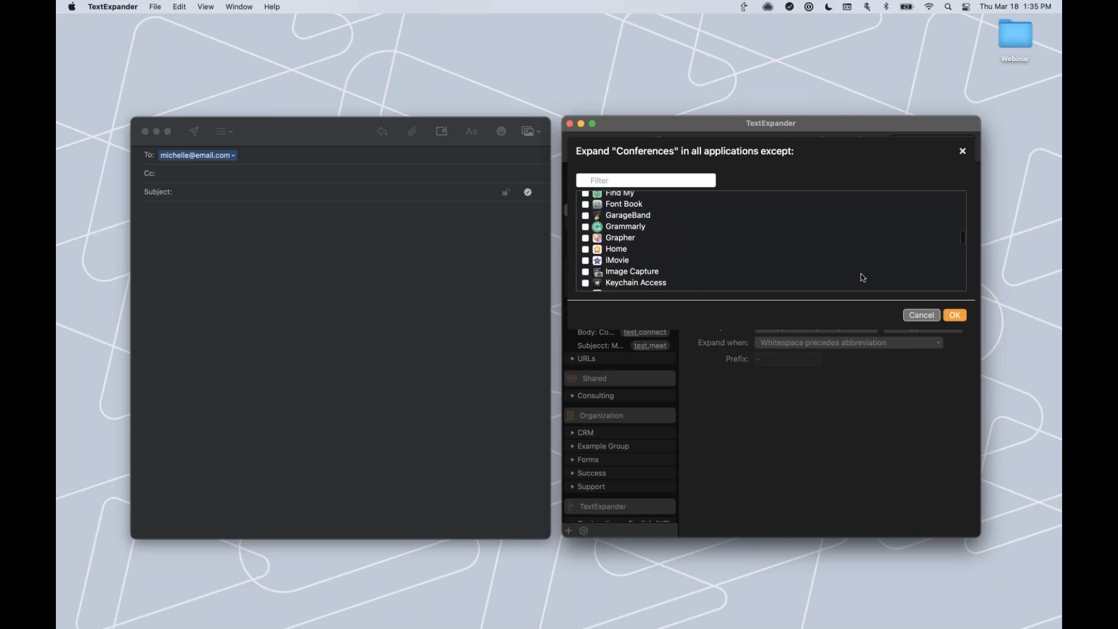
scroll(863, 278, up, 10)
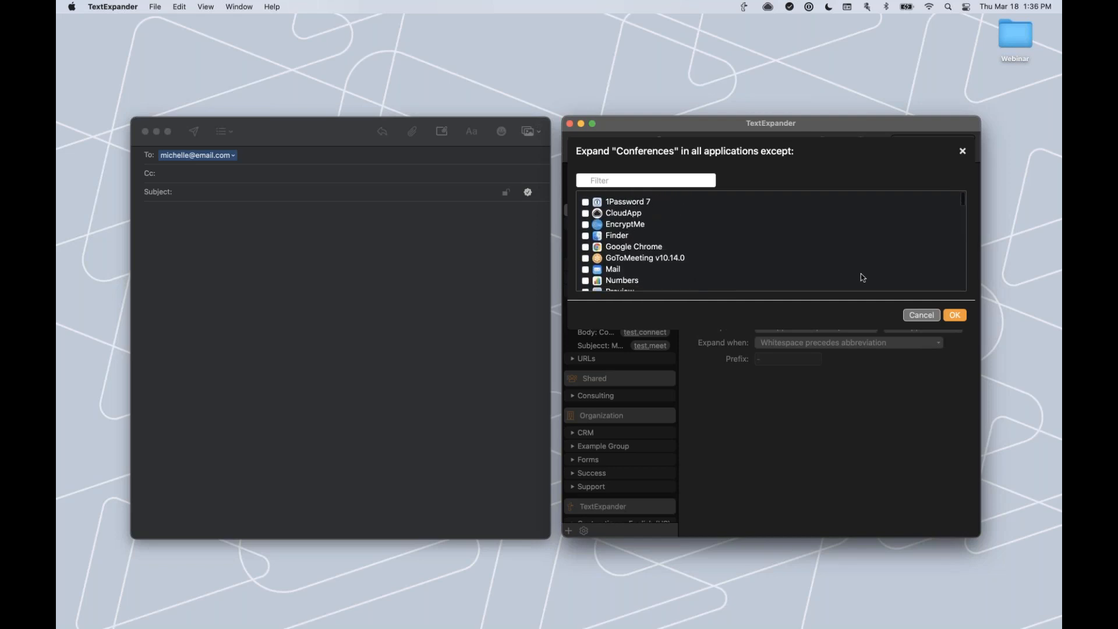
scroll(863, 277, down, 5)
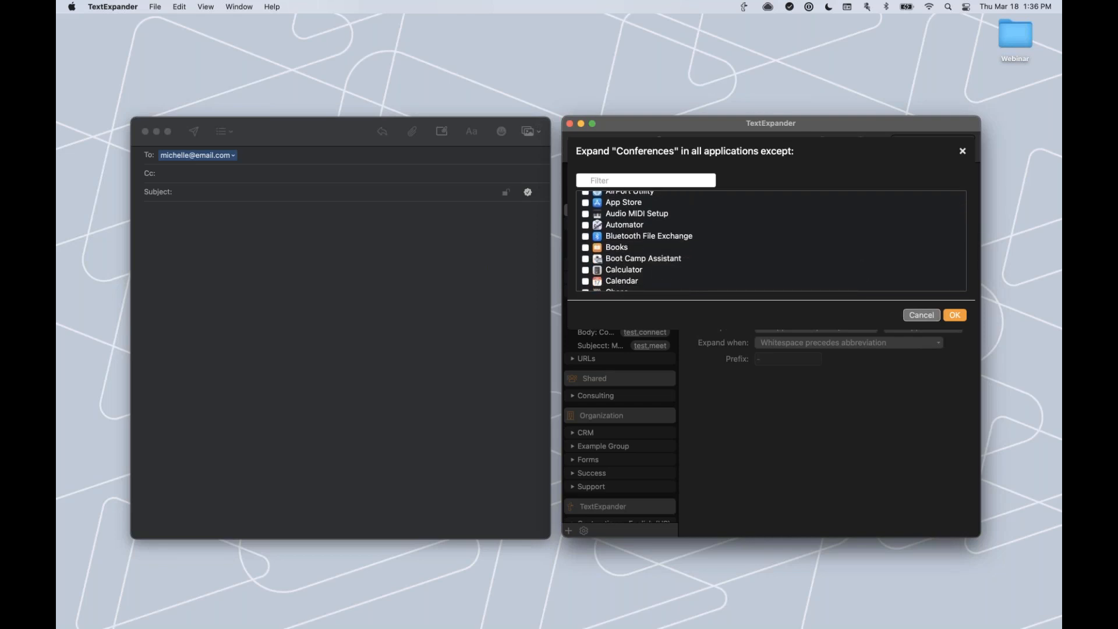
click(921, 315)
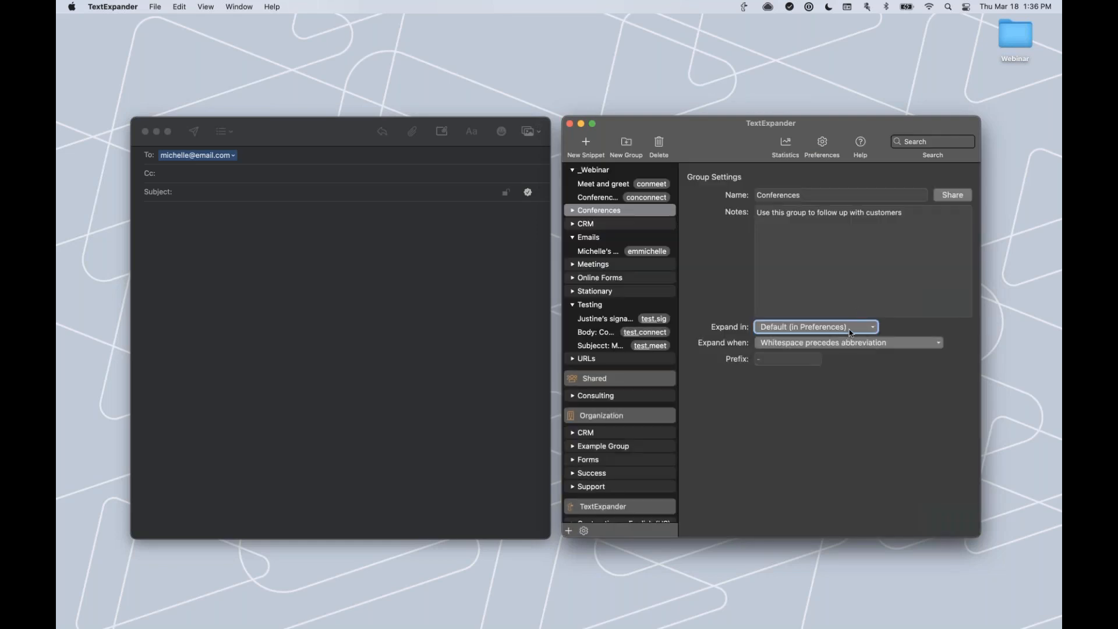
click(851, 330)
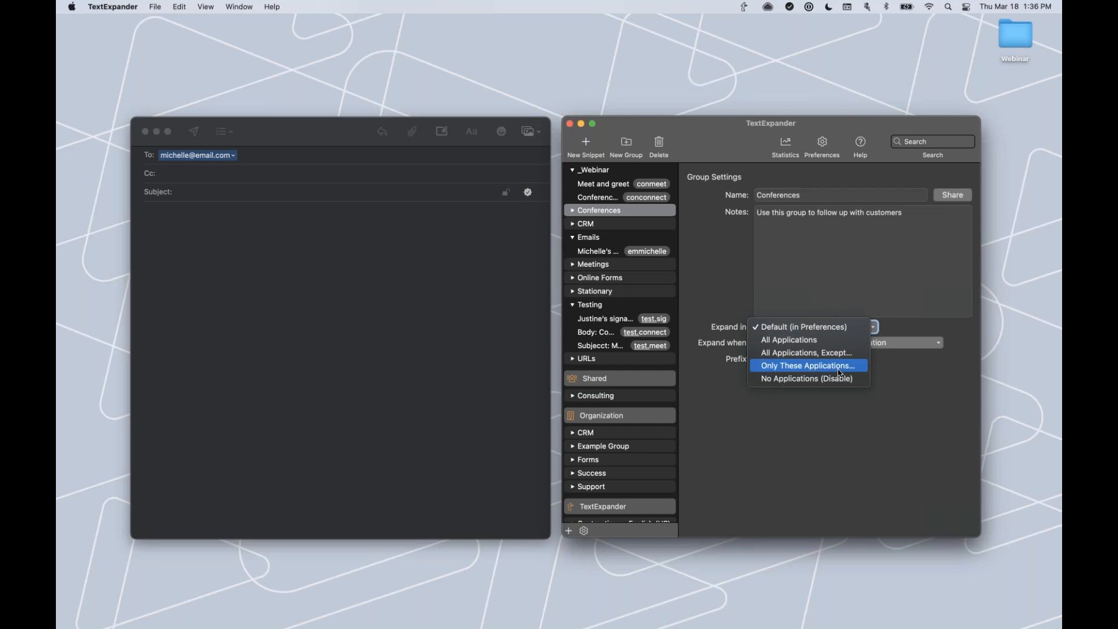
click(841, 373)
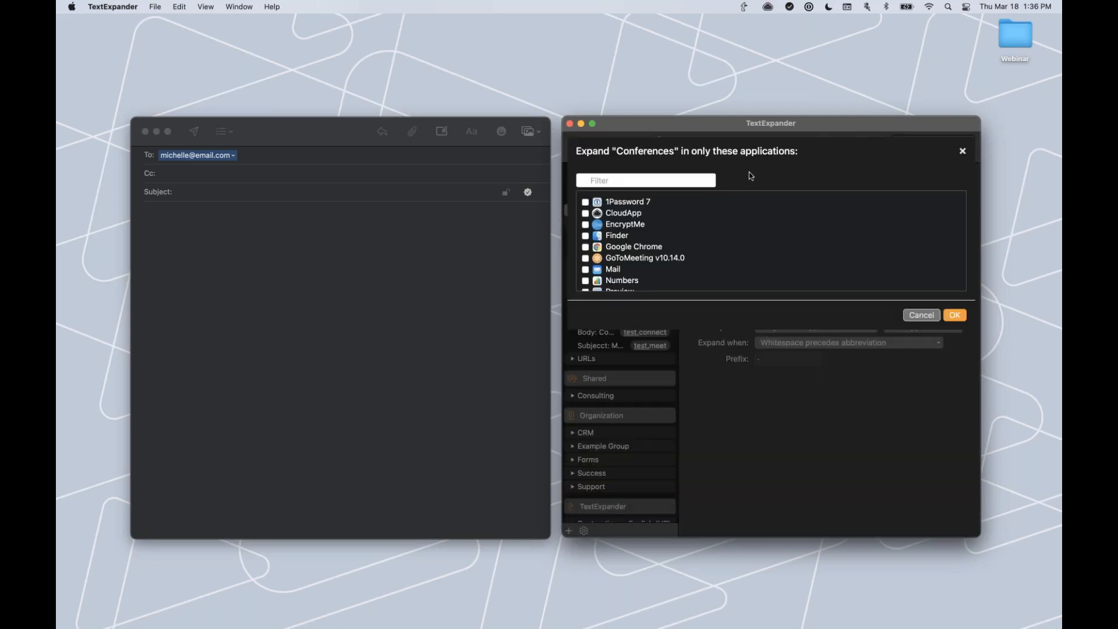
scroll(780, 226, down, 5)
scroll(780, 226, up, 5)
click(922, 315)
click(864, 328)
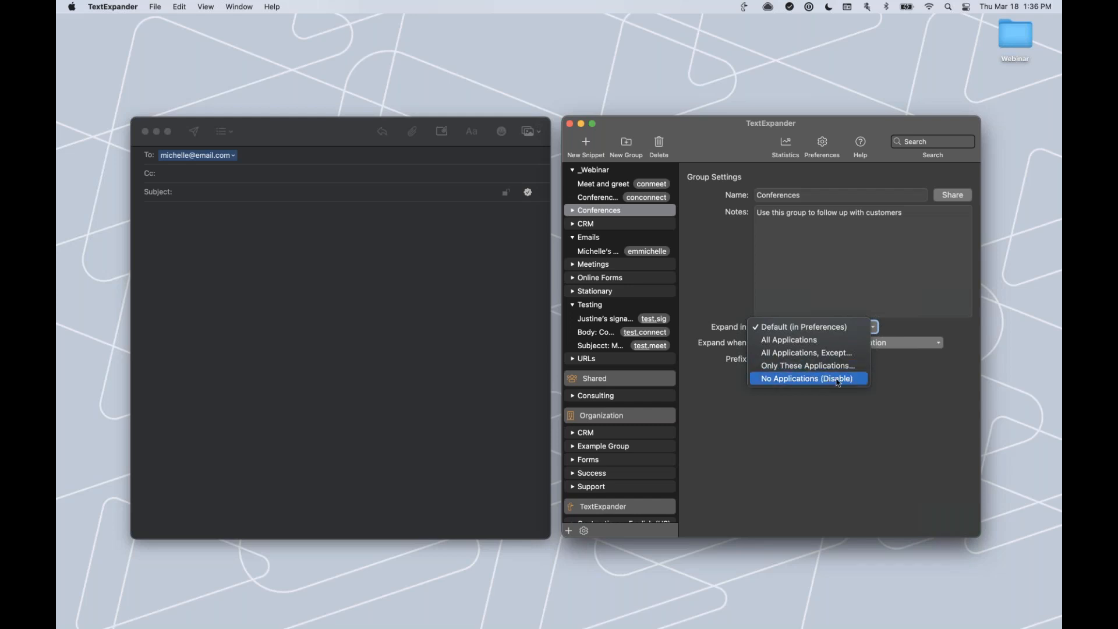
click(899, 376)
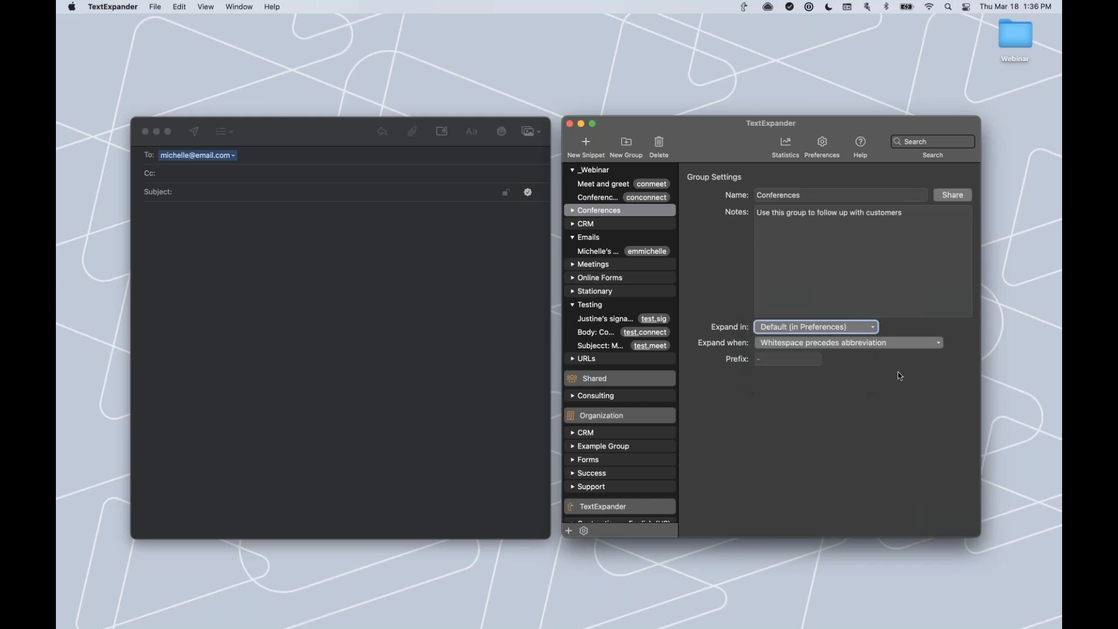
click(932, 344)
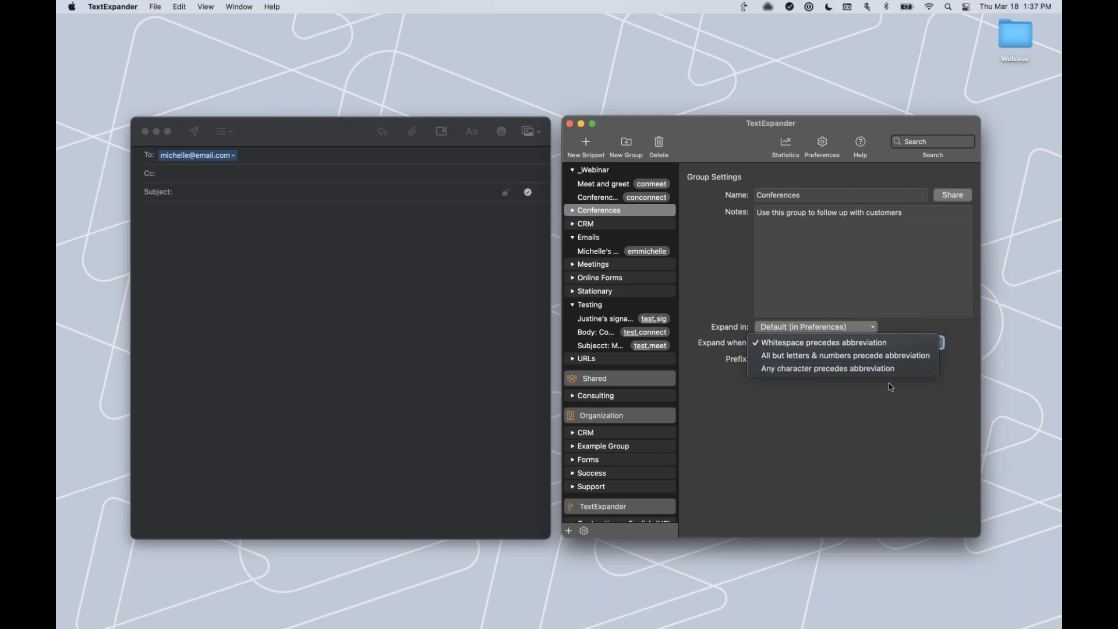
click(891, 327)
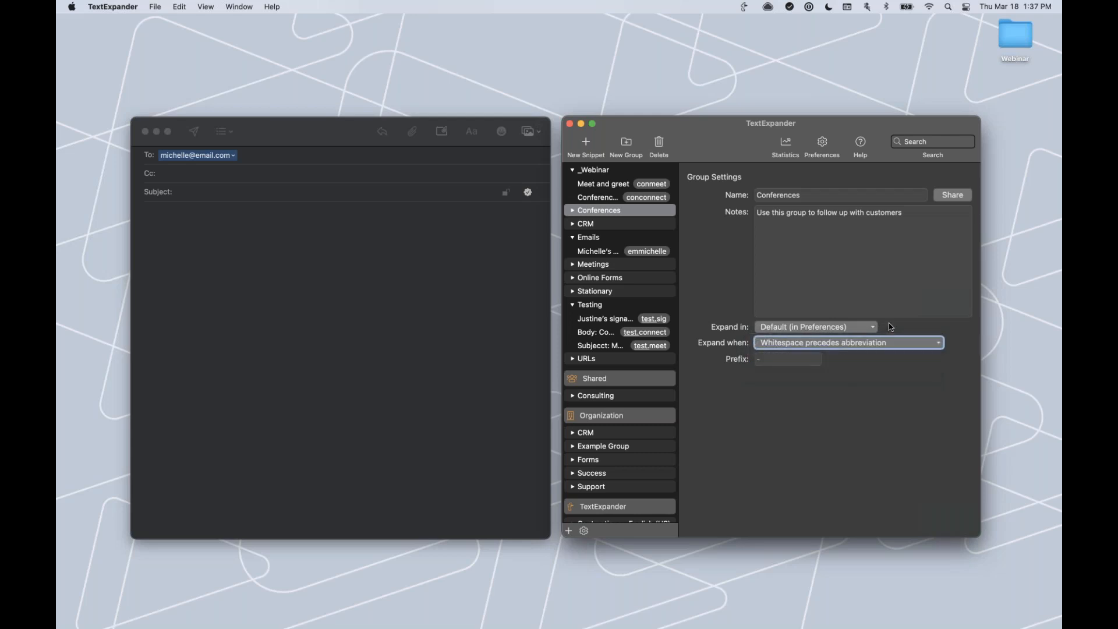
Set the Conferences group's abbreviation prefix to con.
click(774, 359)
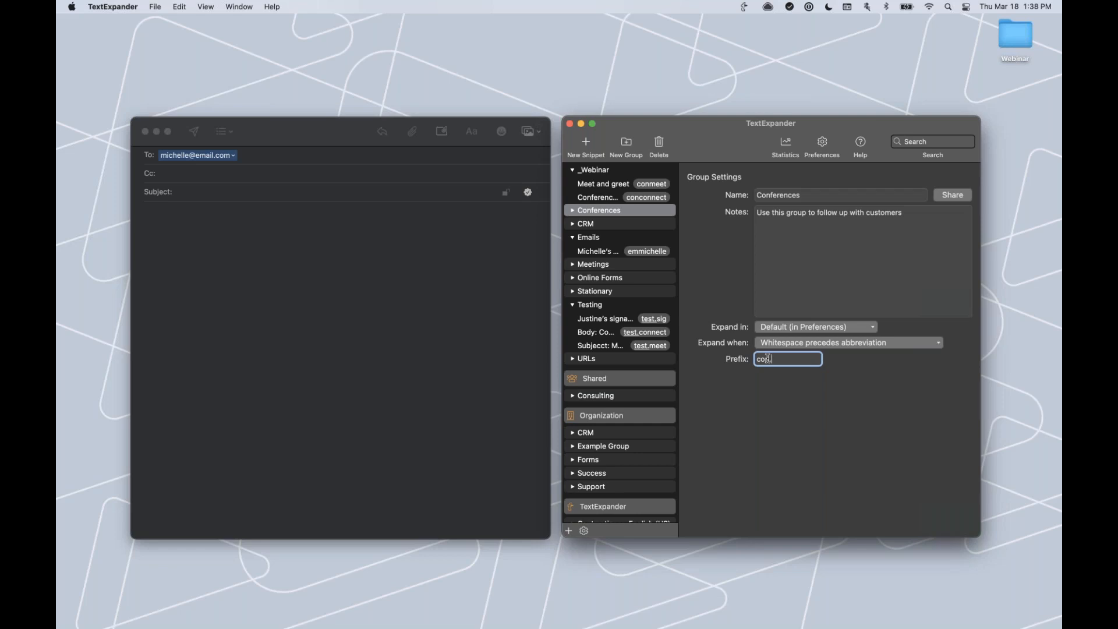
click(714, 299)
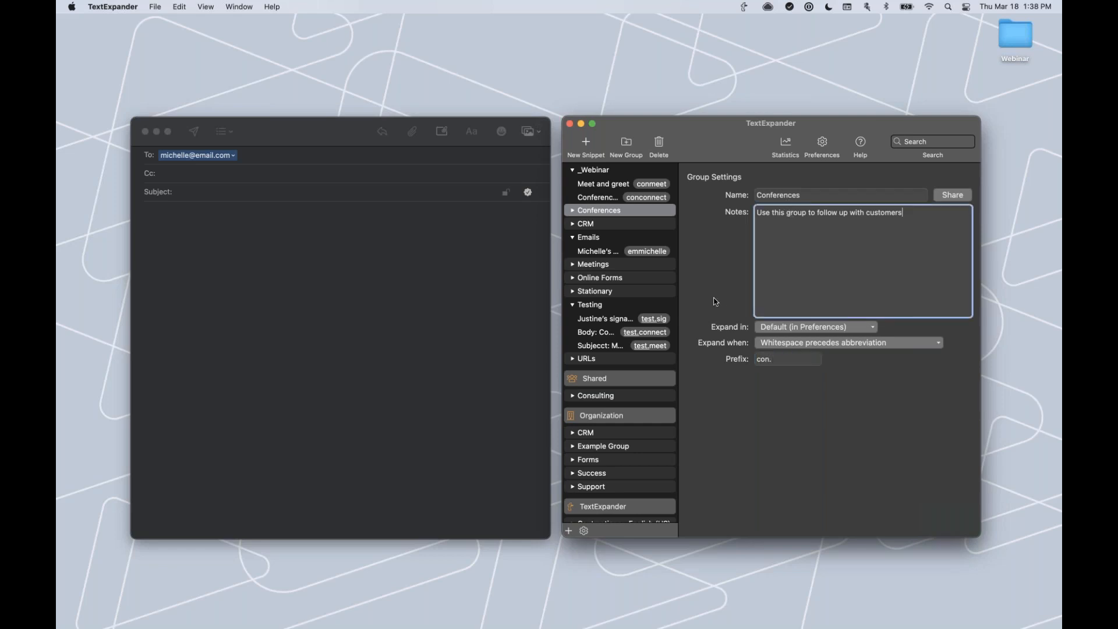
click(756, 377)
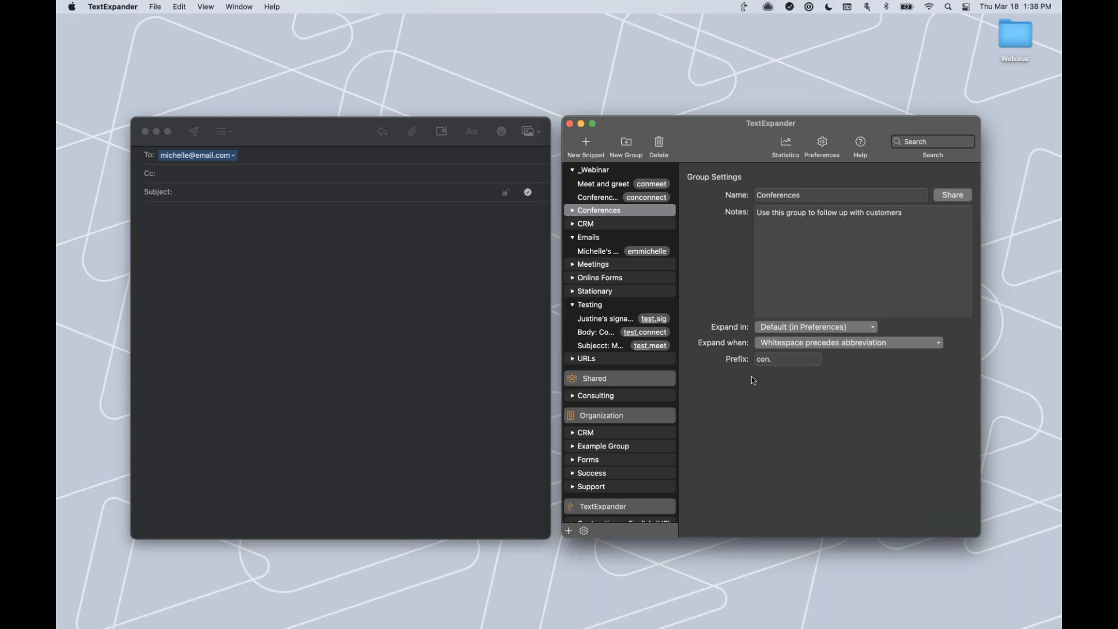
Drag the Meet and greet and Conference follow-up snippets from _Webinar into Conferences.
click(604, 185)
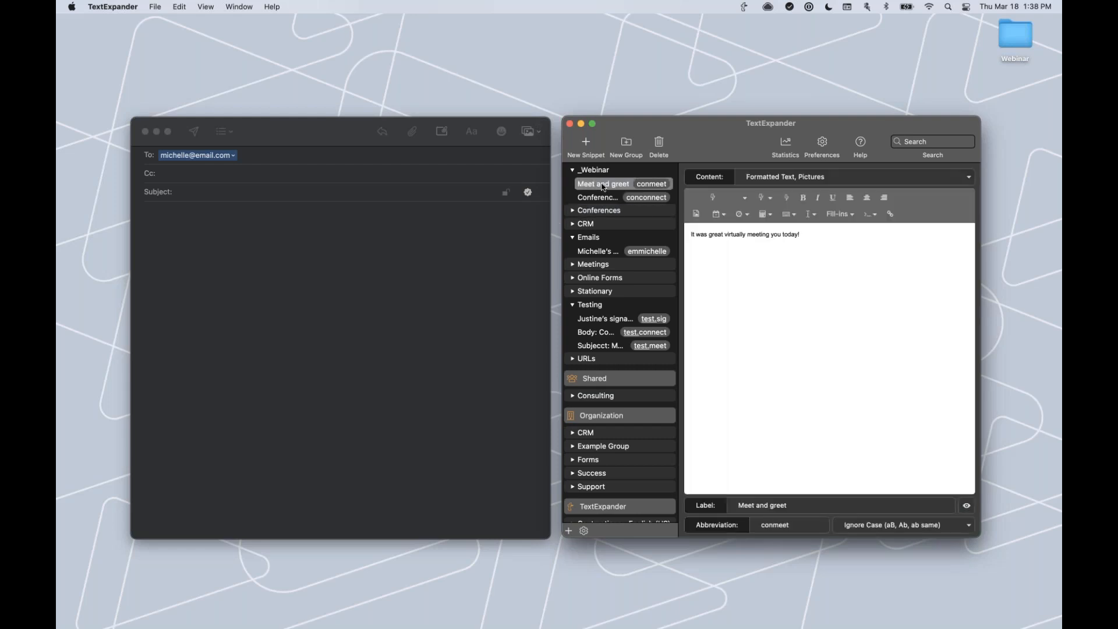
drag(603, 188, 595, 220)
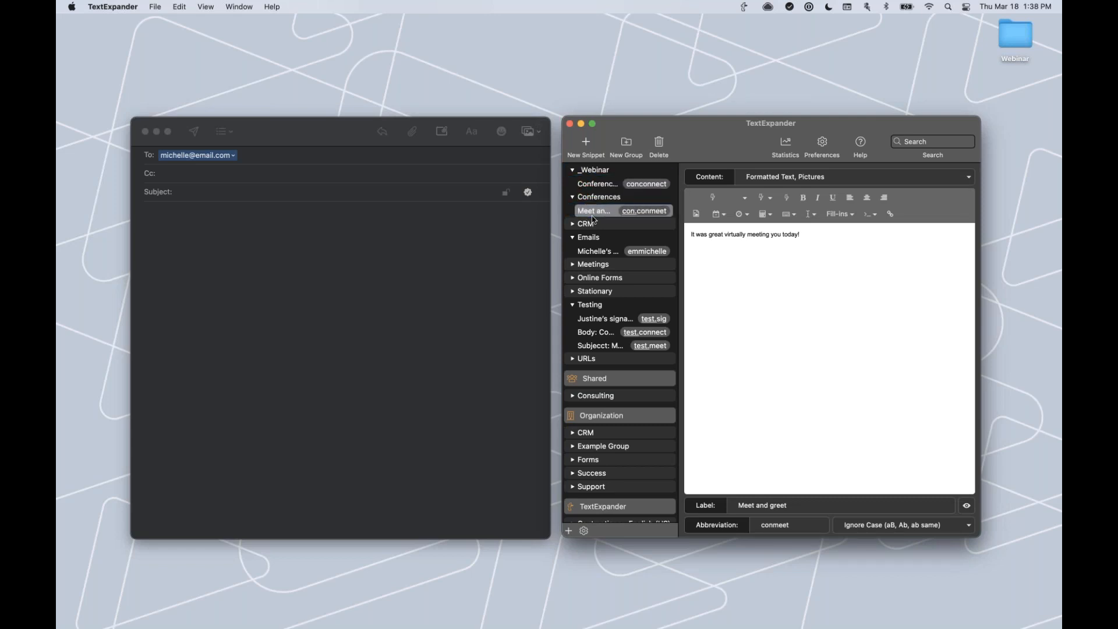
drag(605, 187, 588, 219)
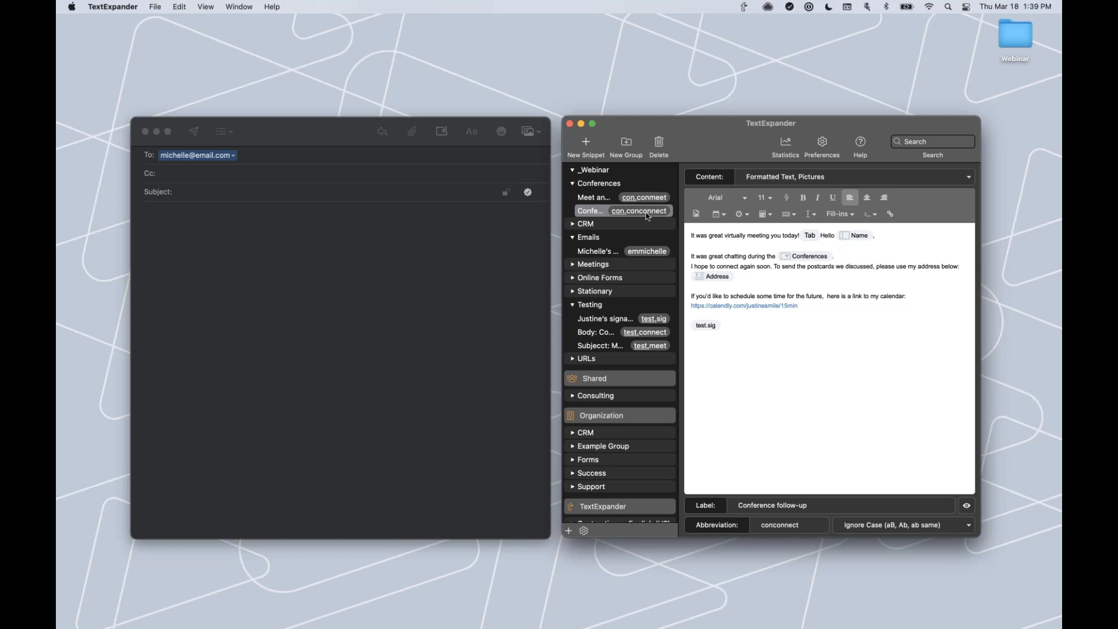
Shorten the two snippet abbreviations to connect and meet, so they list as con.connect and con.meet.
click(779, 525)
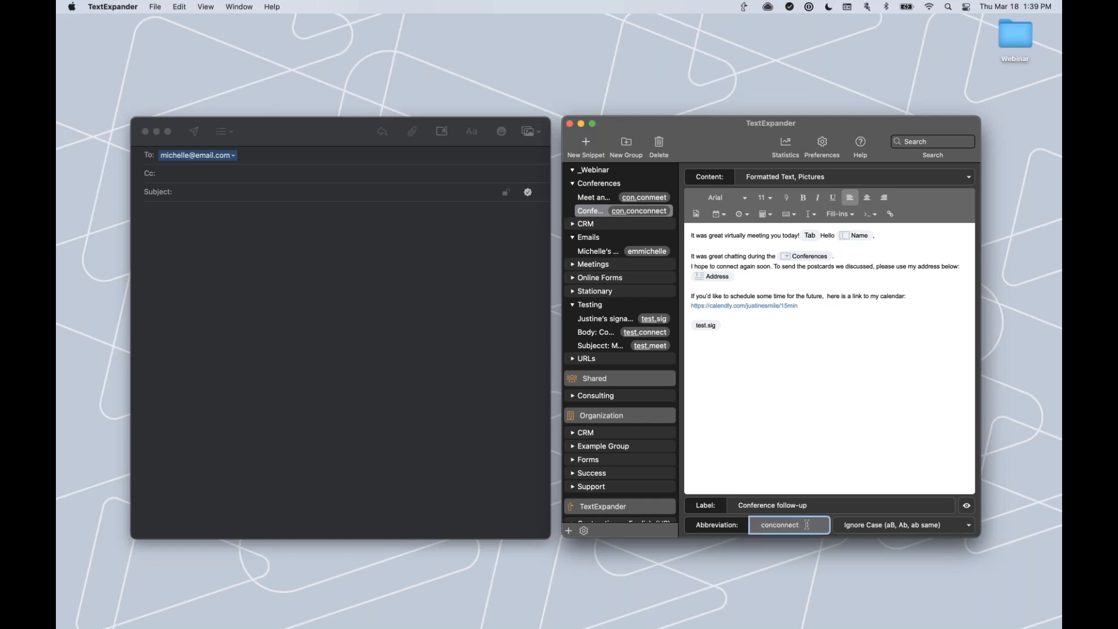
click(759, 526)
key(BackSpace)
key(BackSpace)
click(594, 198)
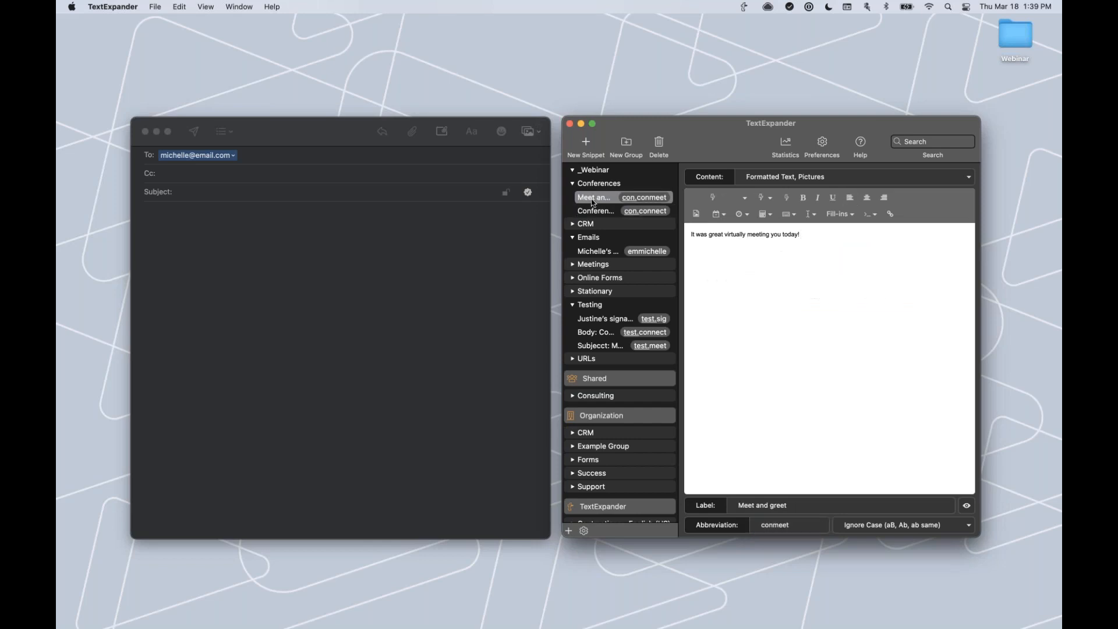
click(770, 523)
double_click(788, 521)
text(meet)
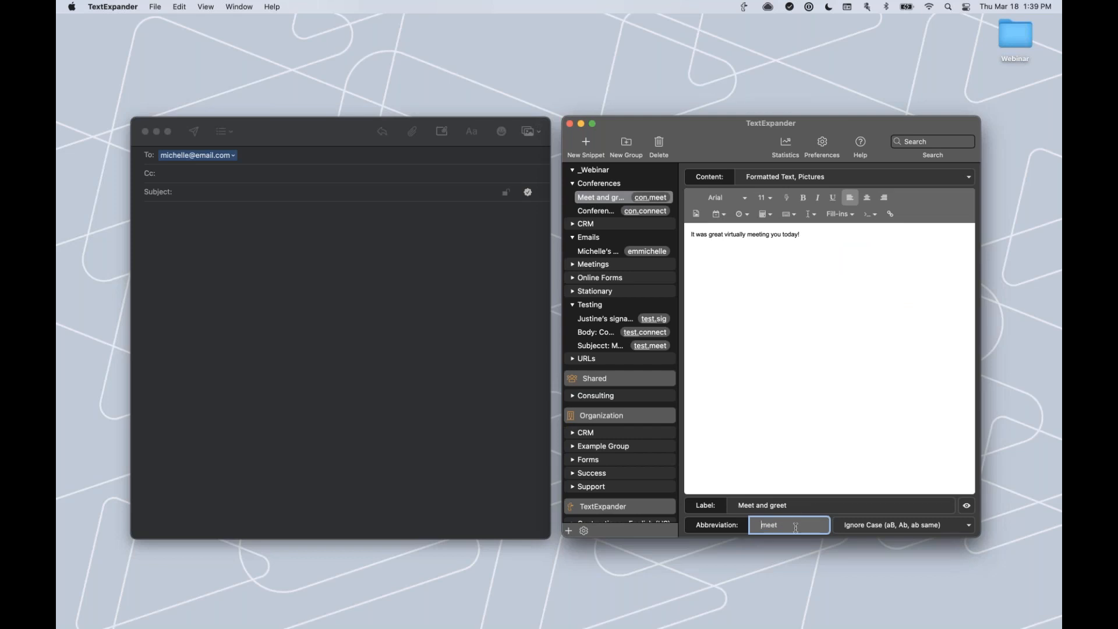
click(777, 479)
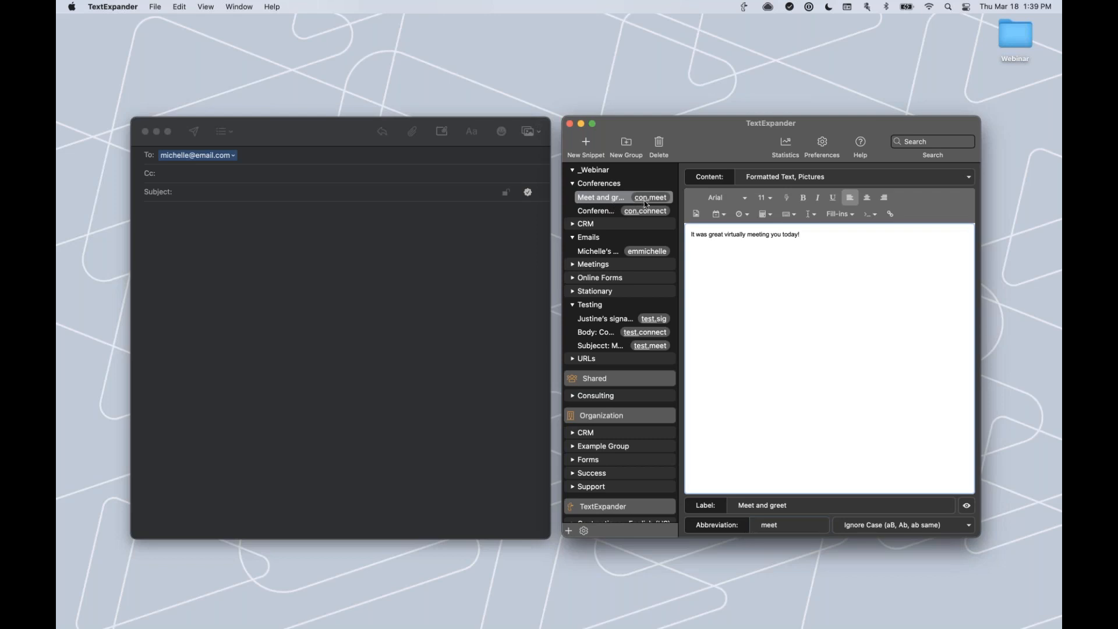
click(305, 193)
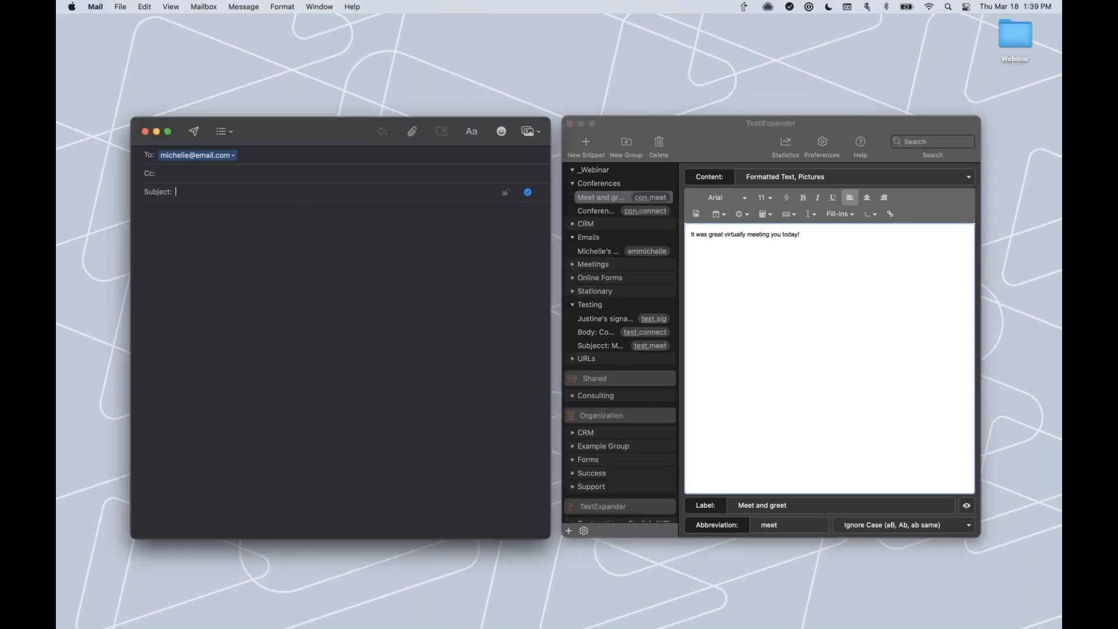
text(con.)
text(meeting you today!)
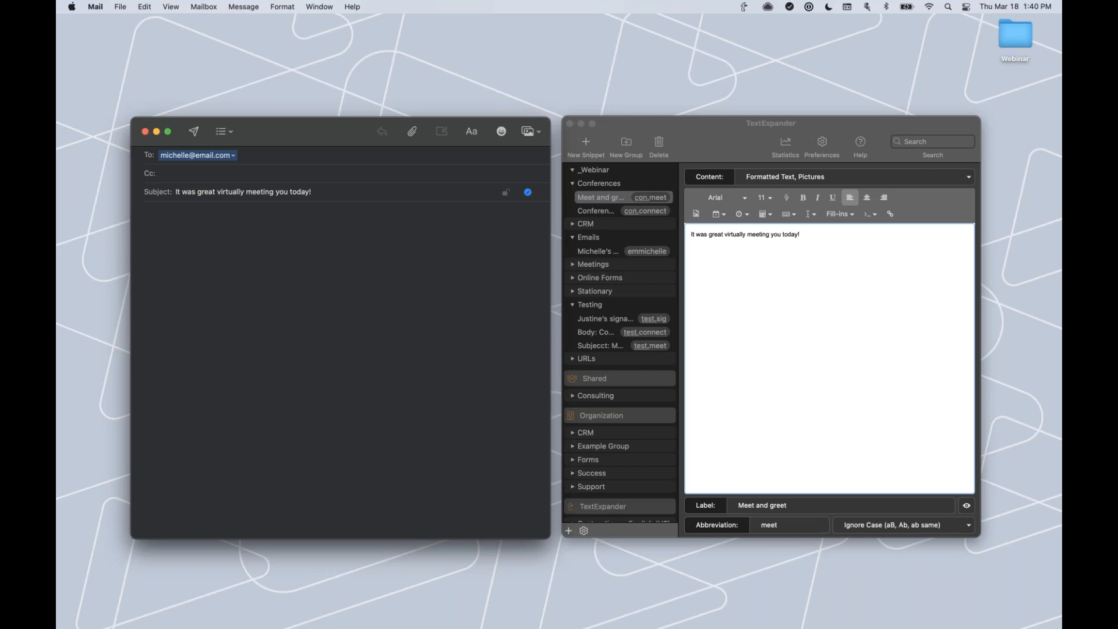
drag(327, 195, 171, 192)
key(BackSpace)
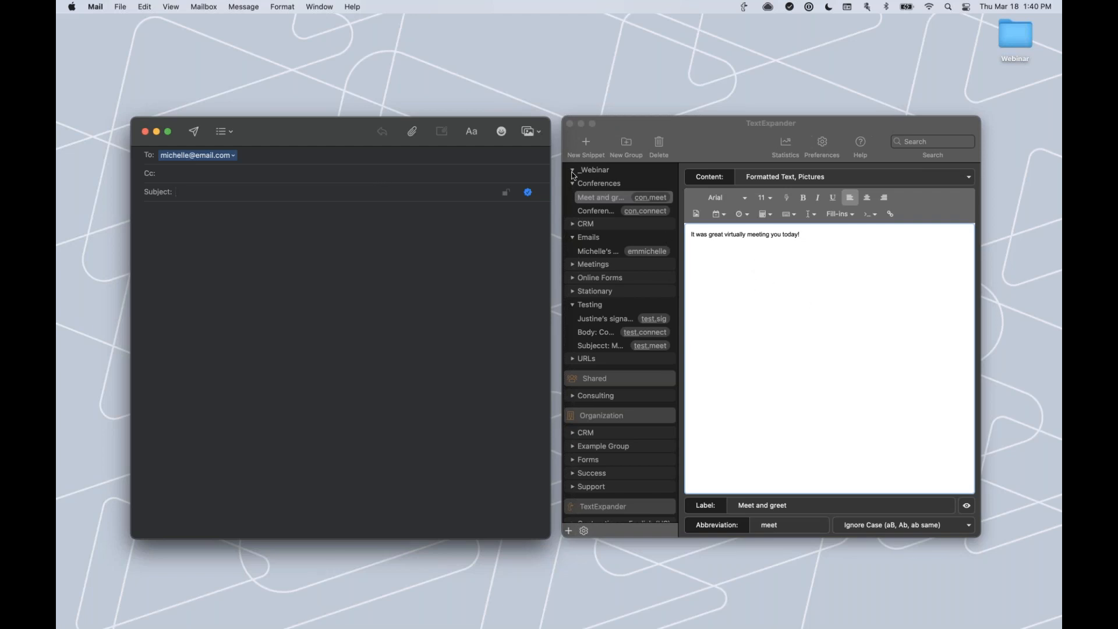
Collapse Conferences, set Preferences to expand 'at delimiter (keep delimiter)', and view the delimiter keys.
click(574, 195)
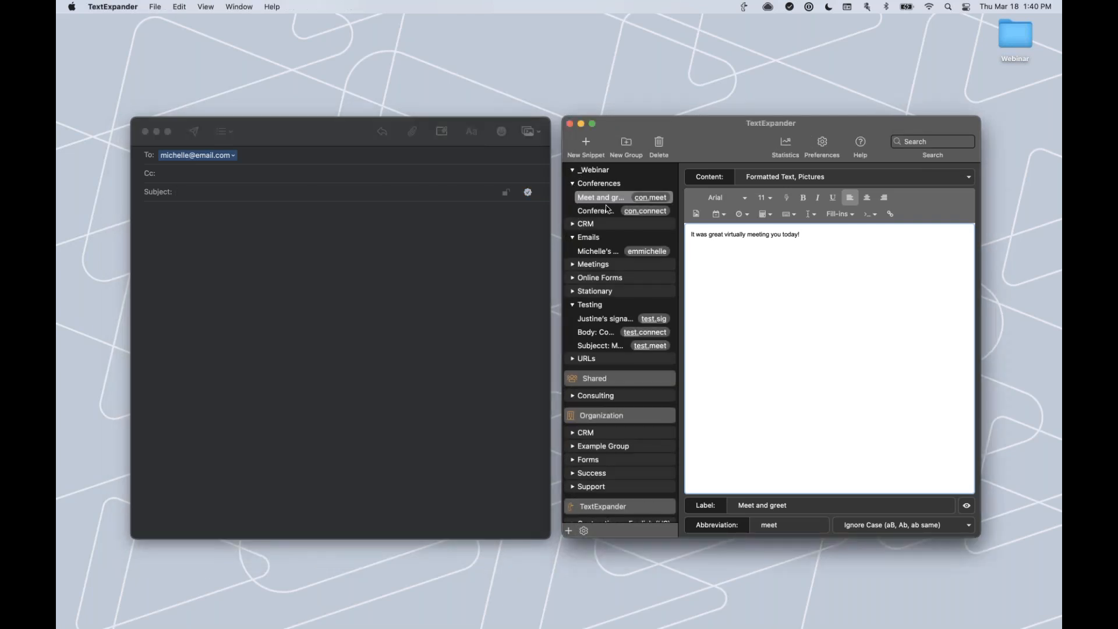
click(583, 173)
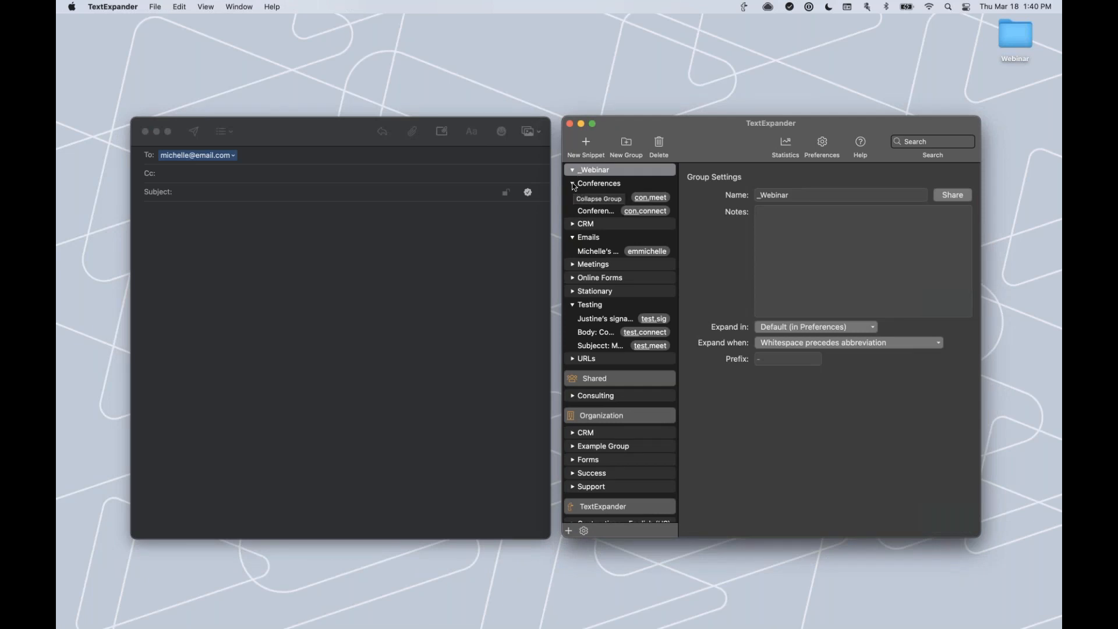
click(574, 184)
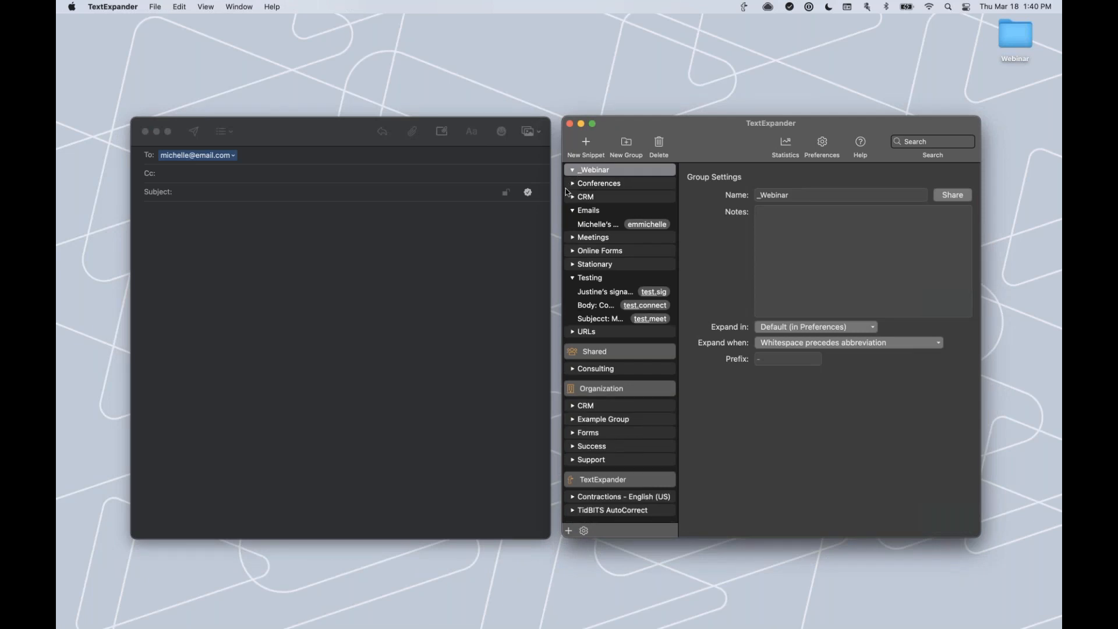
click(821, 150)
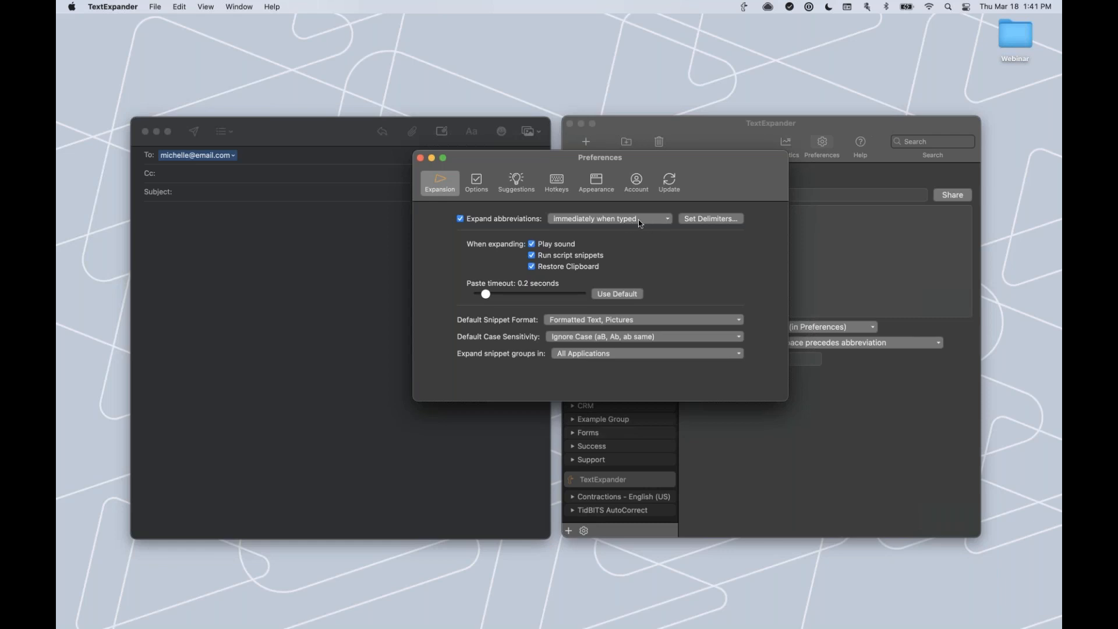
click(657, 221)
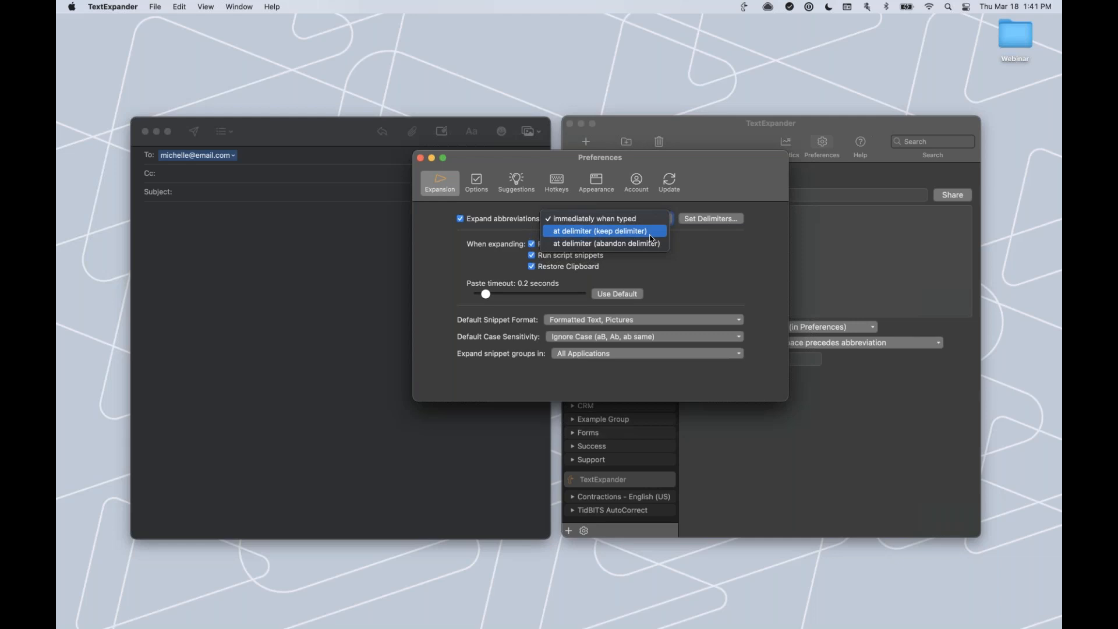
click(652, 235)
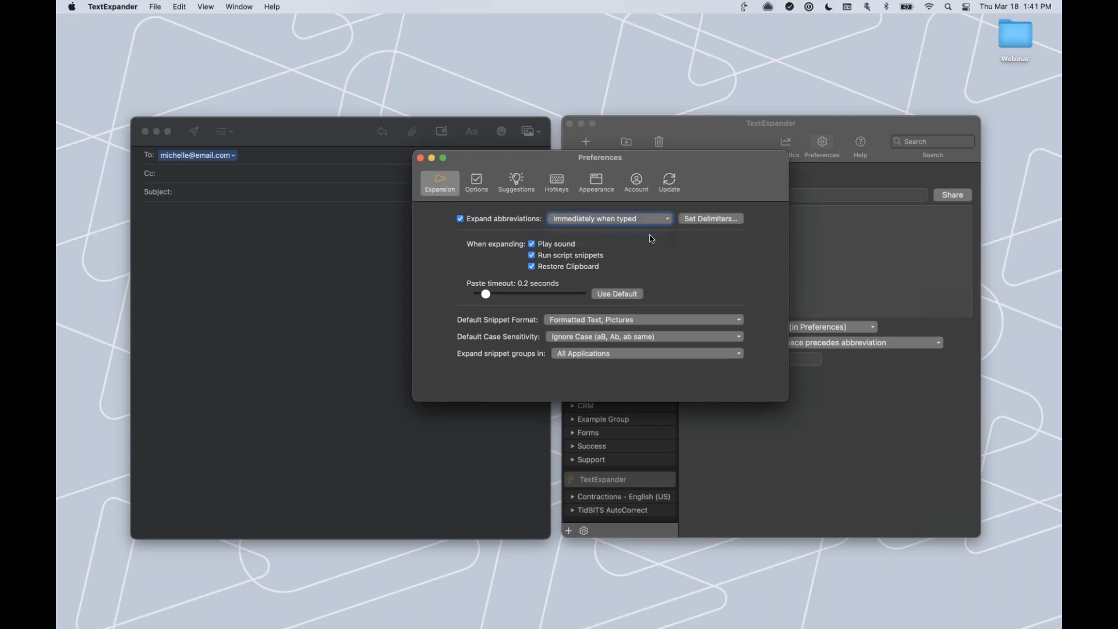
click(694, 220)
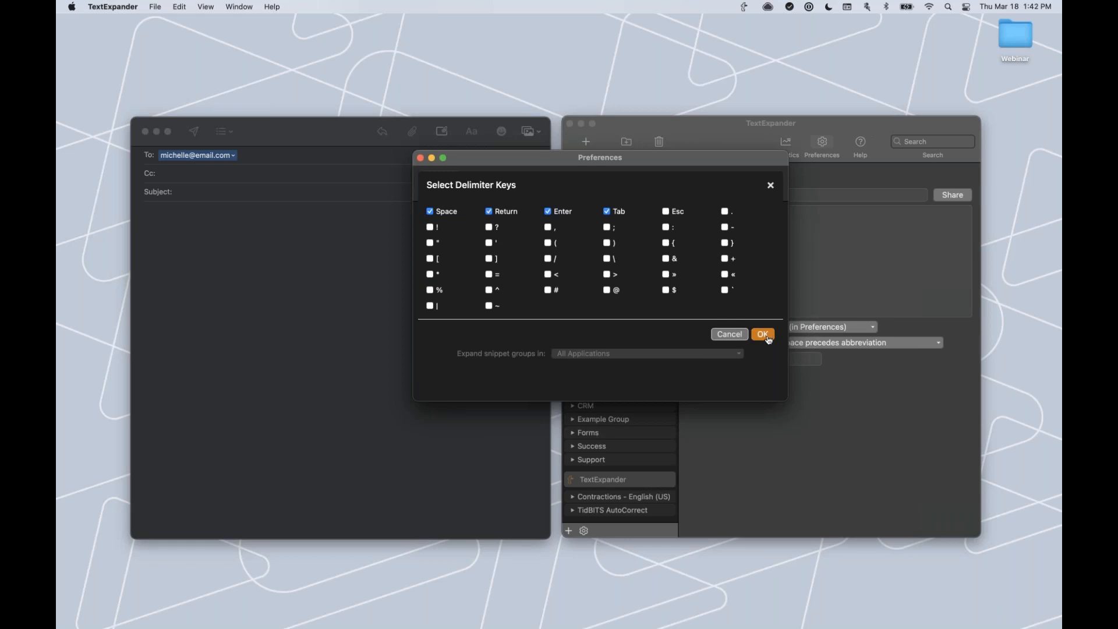
Cancel the delimiter sheet and switch expansion to 'at delimiter (abandon delimiter)'.
click(737, 336)
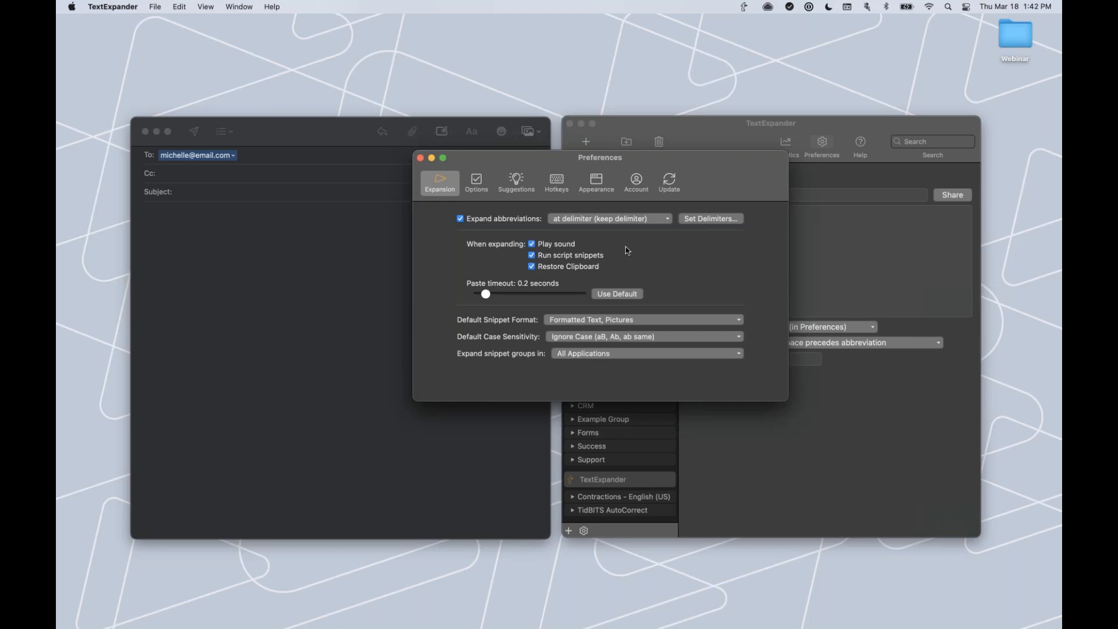
click(633, 224)
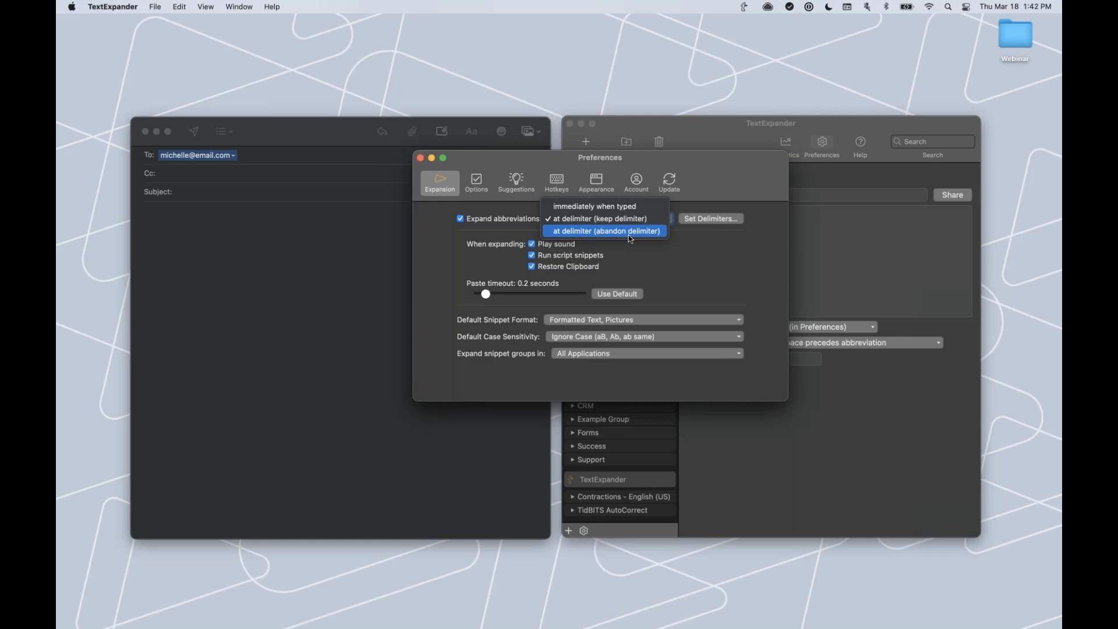
key(Escape)
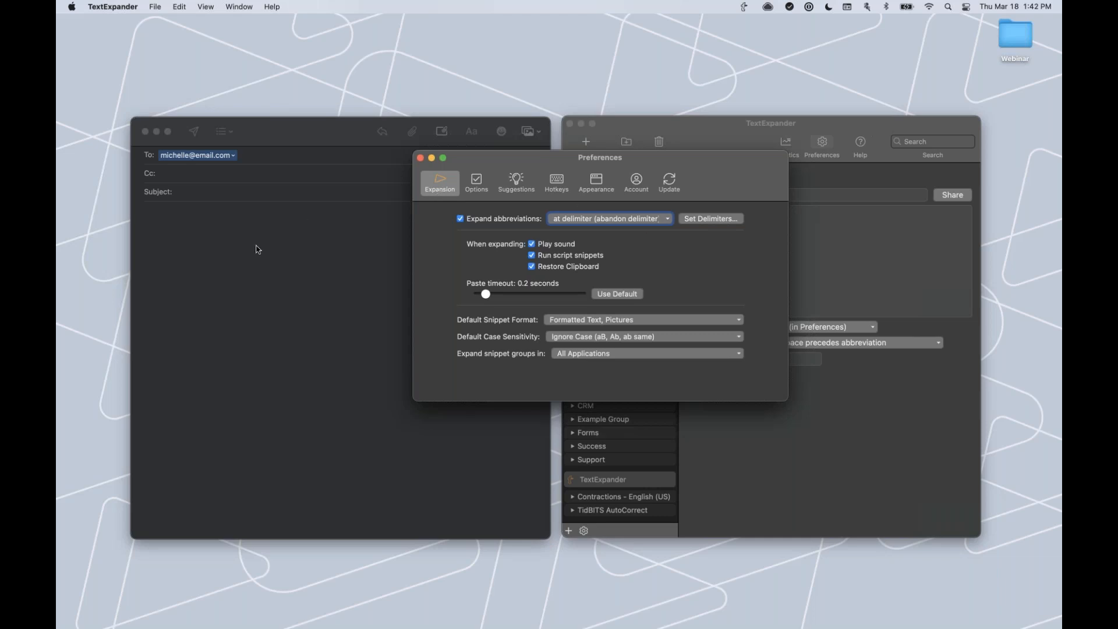
click(629, 273)
Close Preferences, show the con.meet Meet and greet snippet, and return to the Mail Subject field.
click(421, 159)
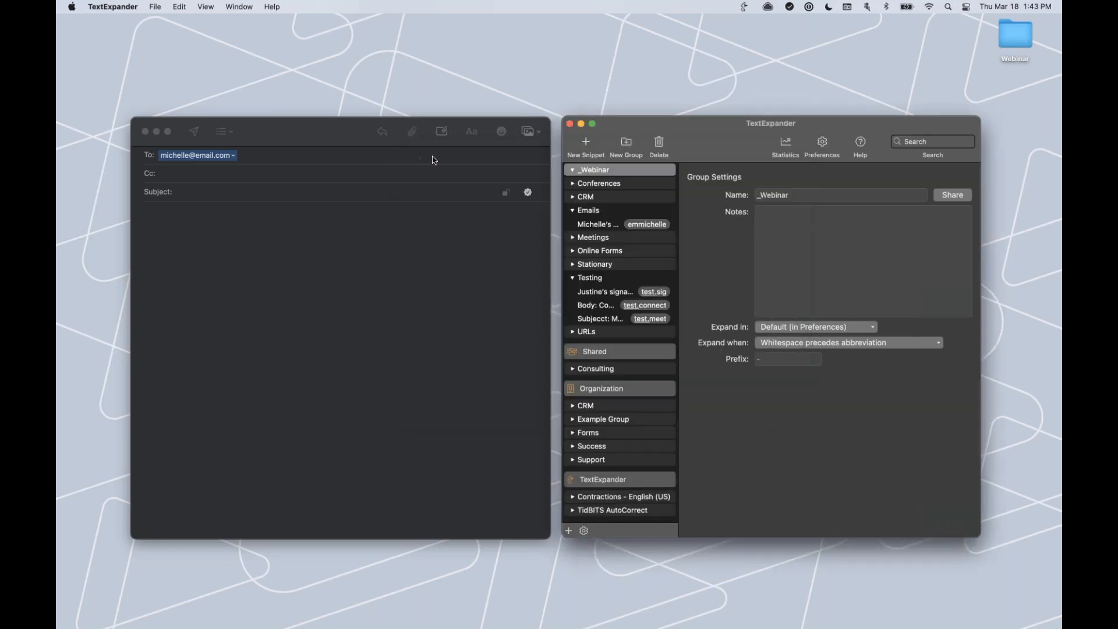
click(573, 184)
click(594, 199)
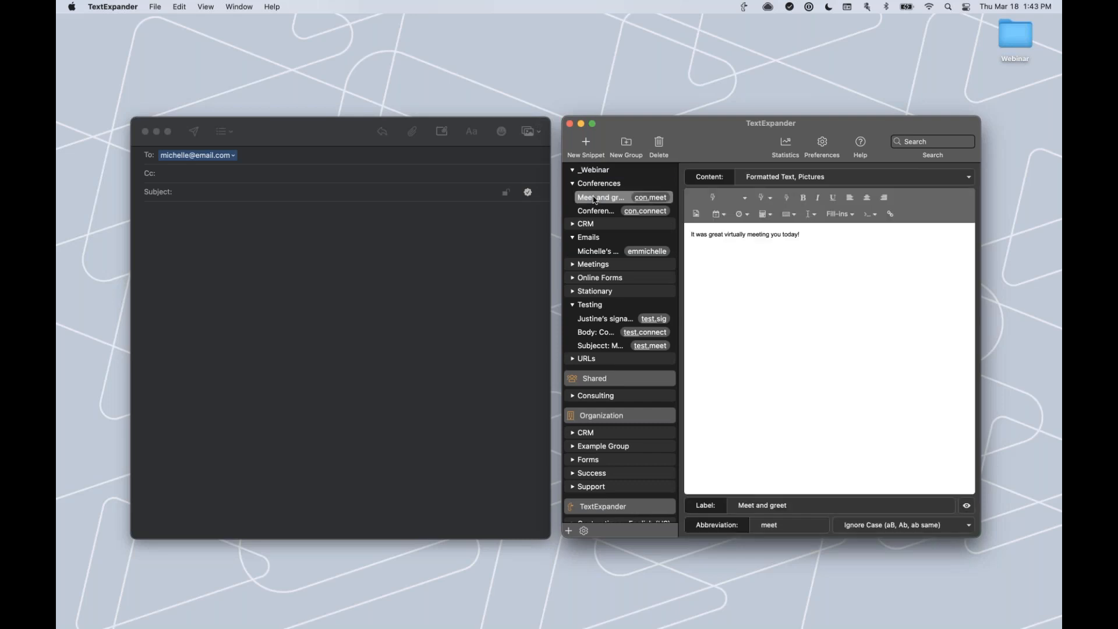
click(389, 241)
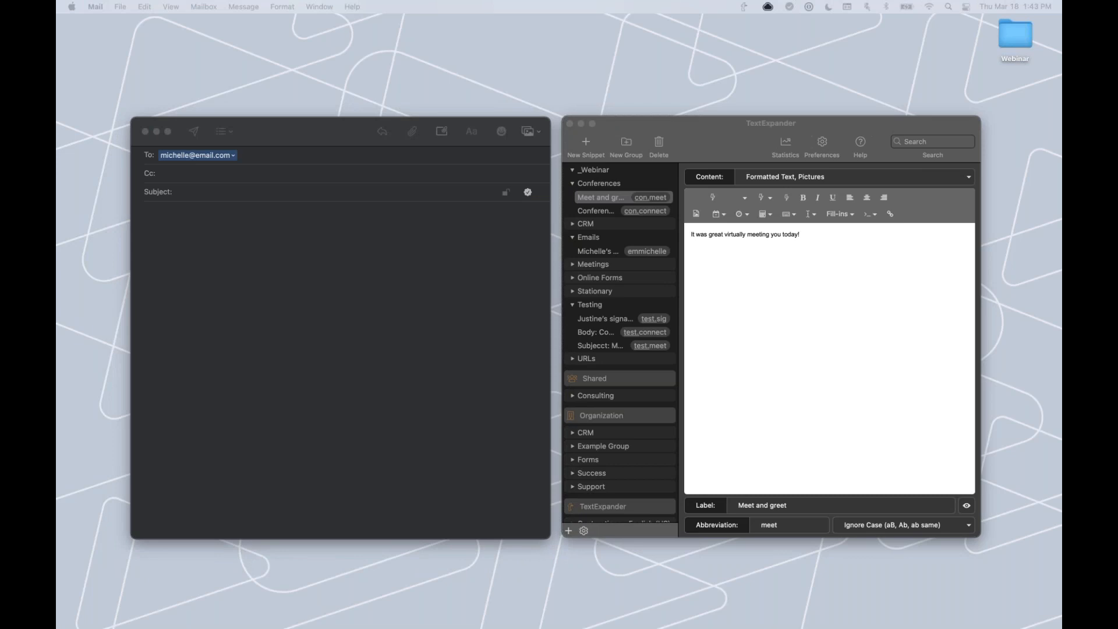
click(299, 217)
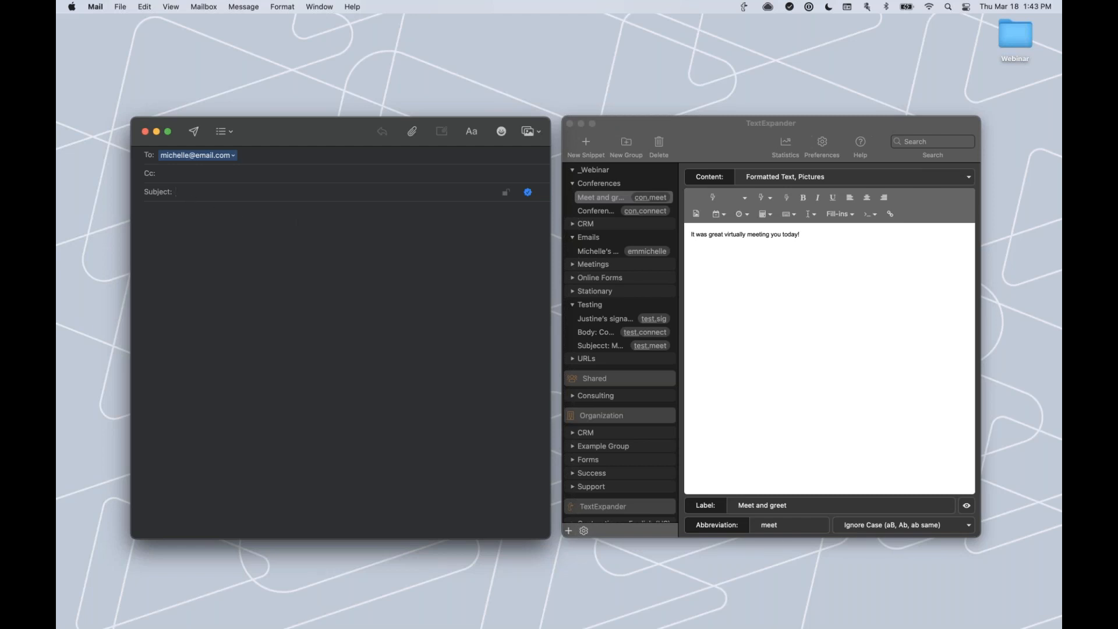
Insert the Meet and greet snippet into the Subject via the search popup, then delete it.
key(super+slash)
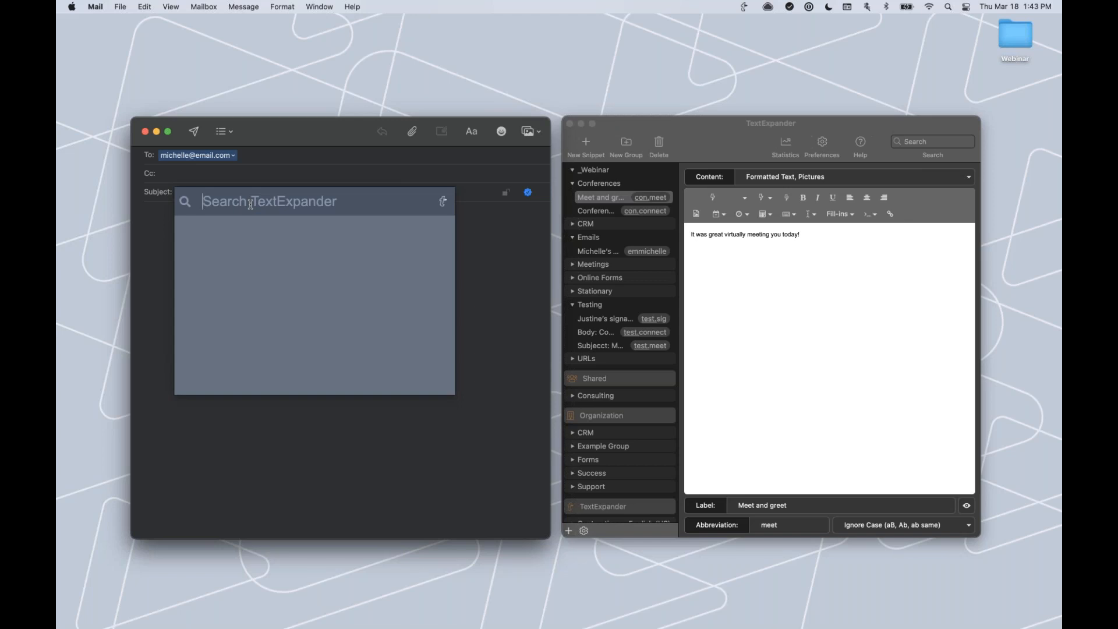
text(meet)
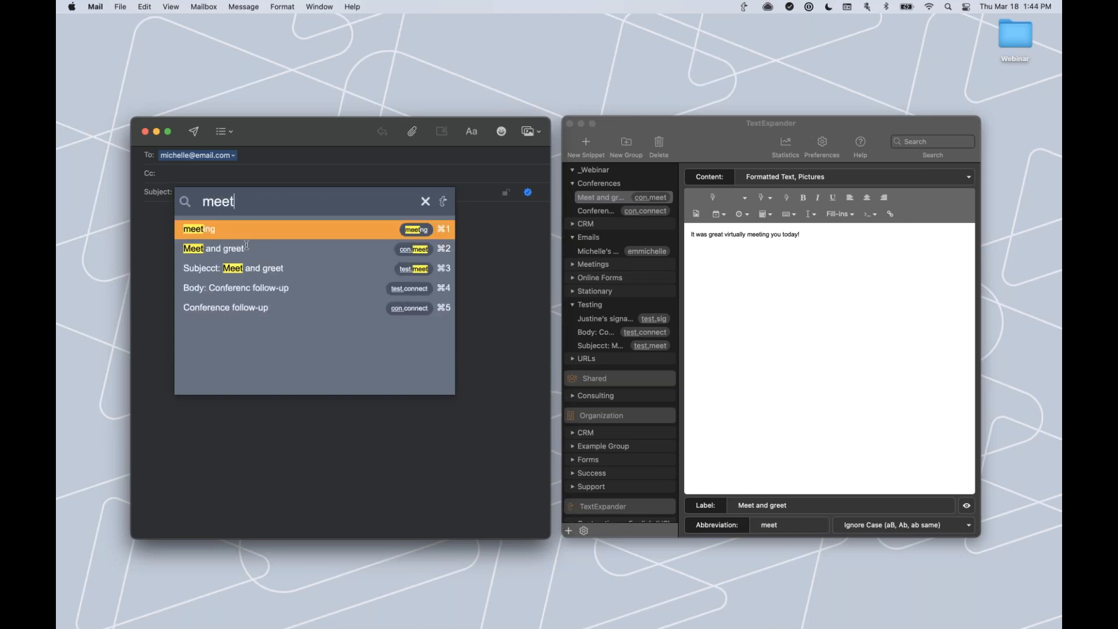
mouse_move(269, 249)
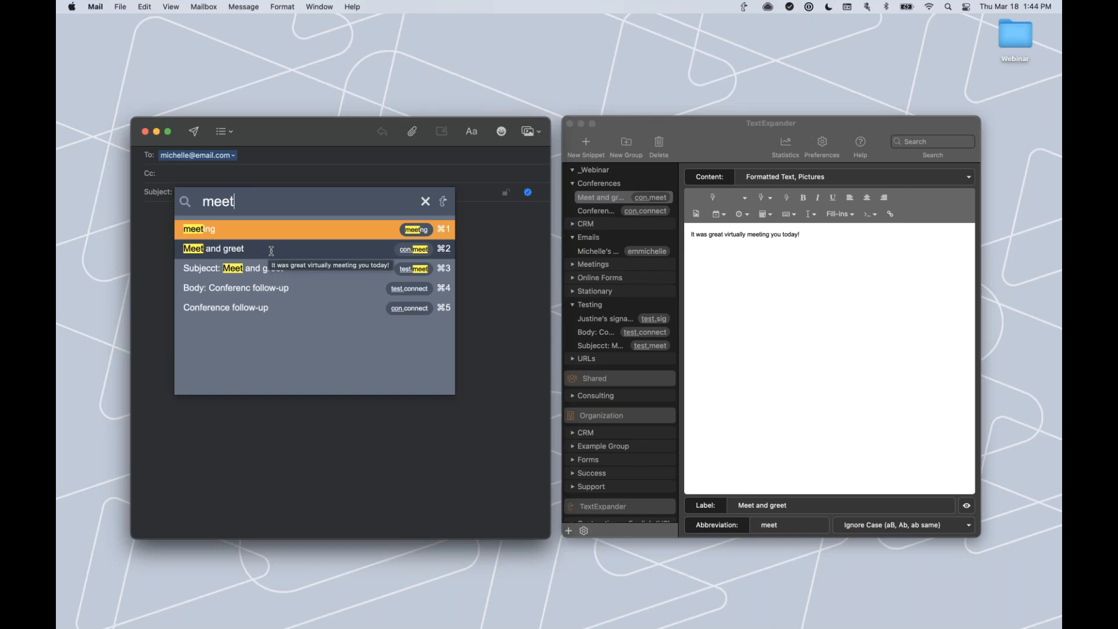
key(super+2)
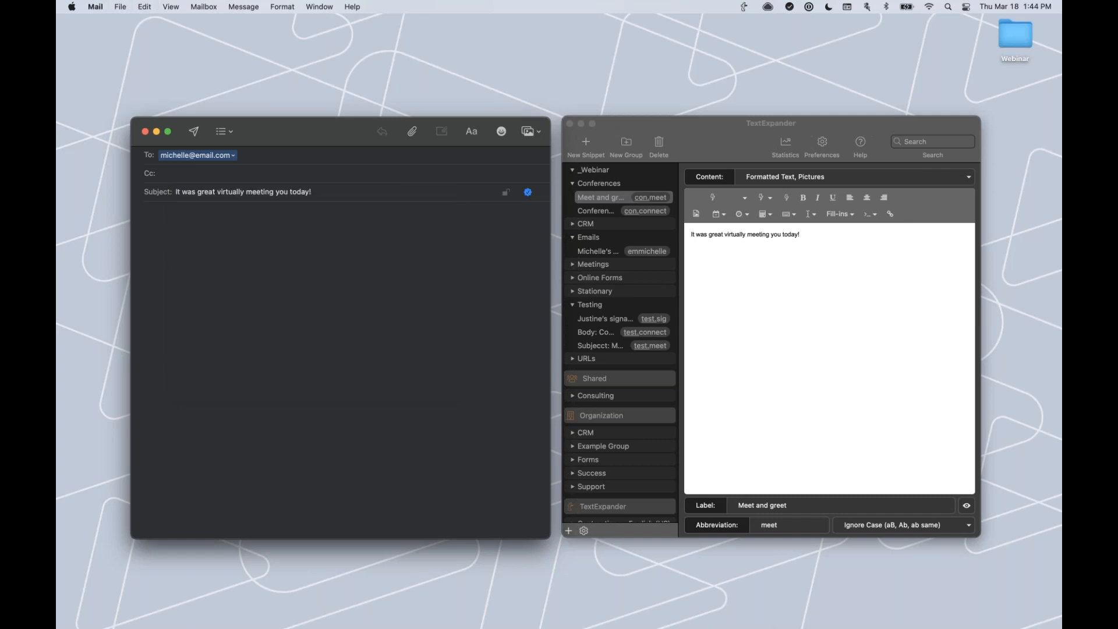
drag(329, 192, 98, 187)
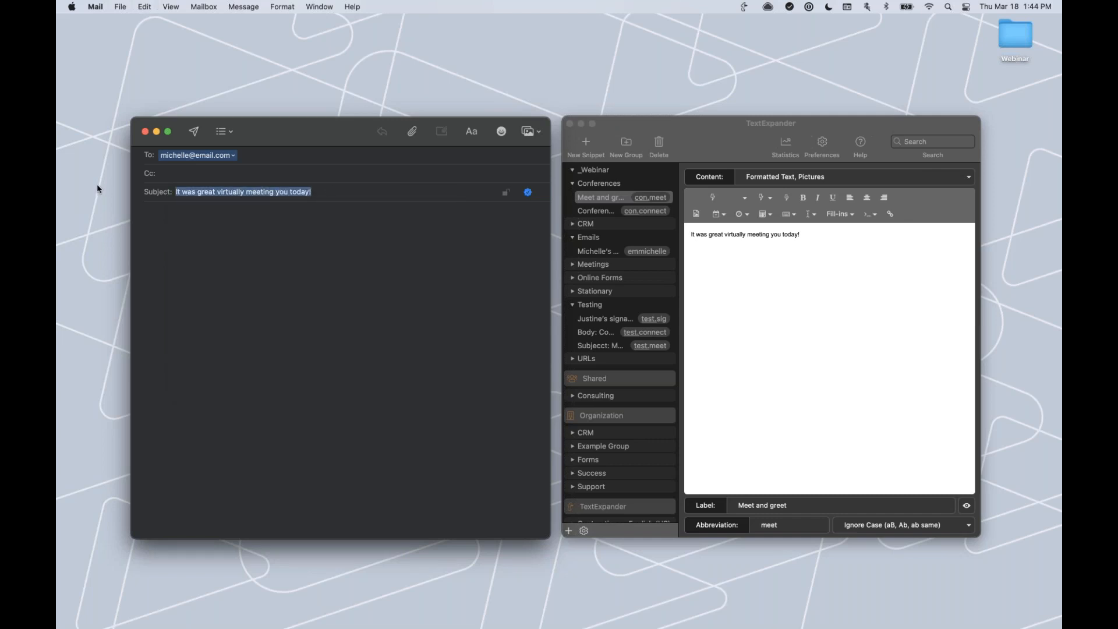
key(BackSpace)
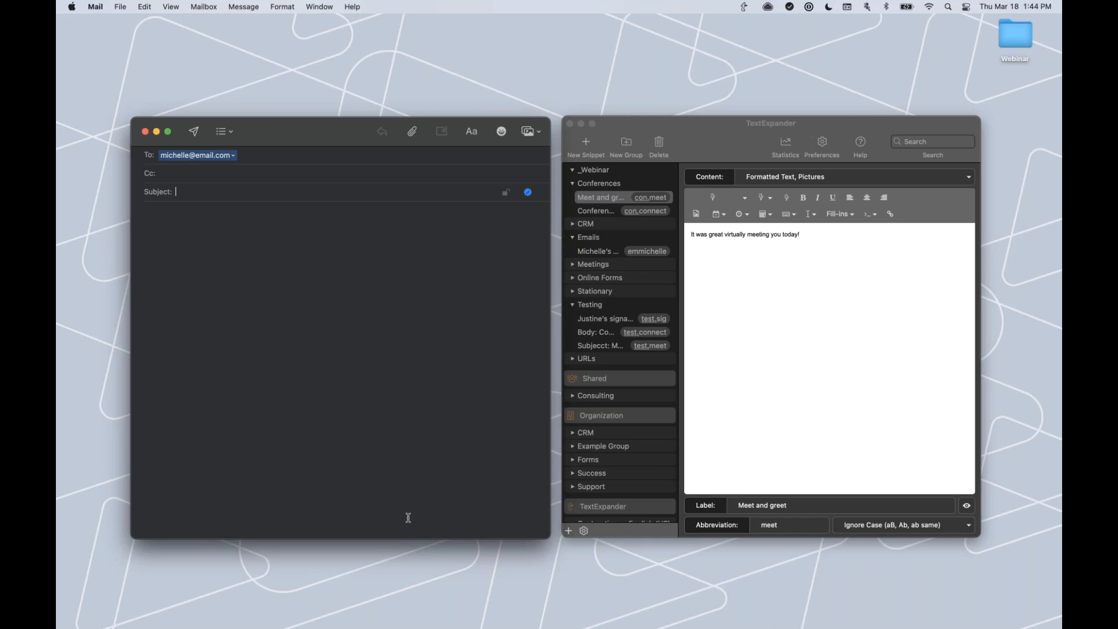
Switch to the Beginners Training deck in Google Slides and show slide 17, 'What have we covered?'.
mouse_move(471, 628)
click(902, 604)
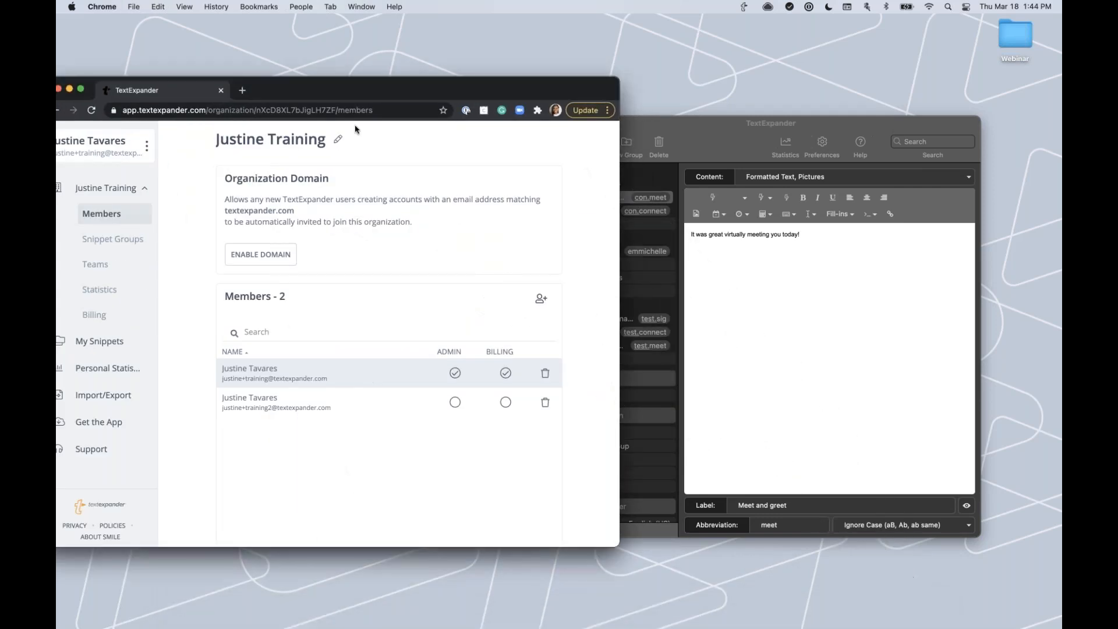
drag(343, 94, 402, 91)
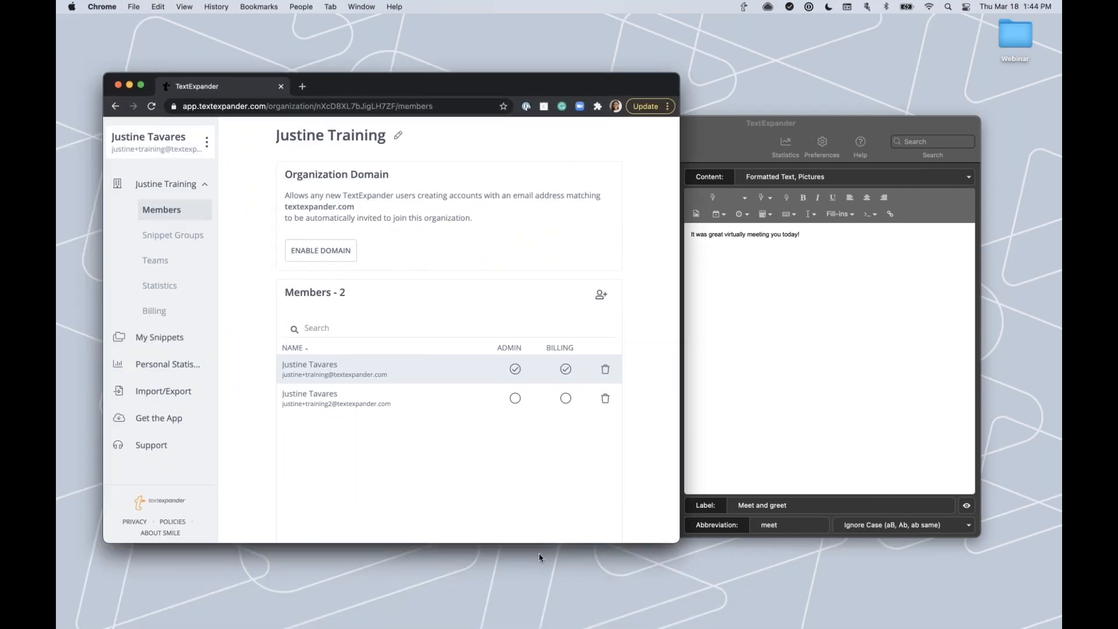
key(ctrl+Right)
scroll(148, 463, down, 10)
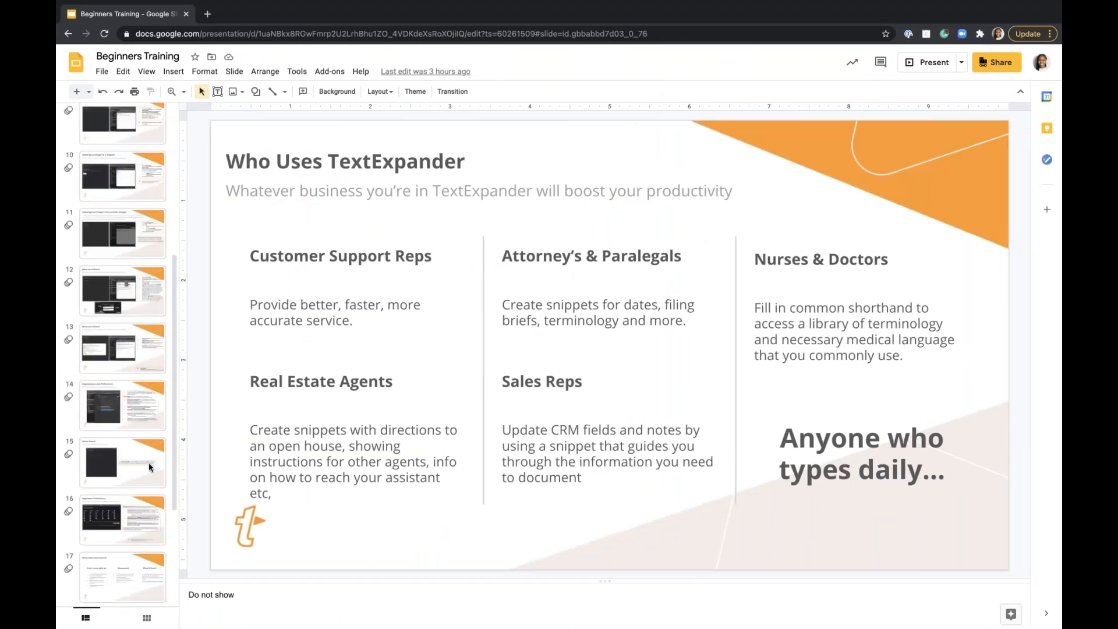
click(124, 571)
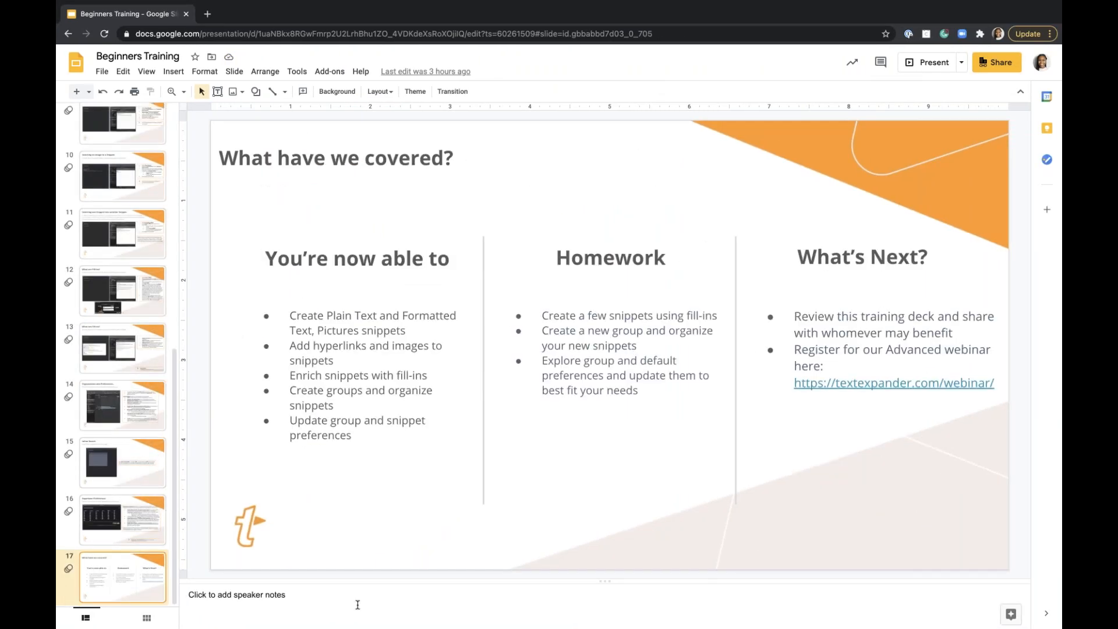